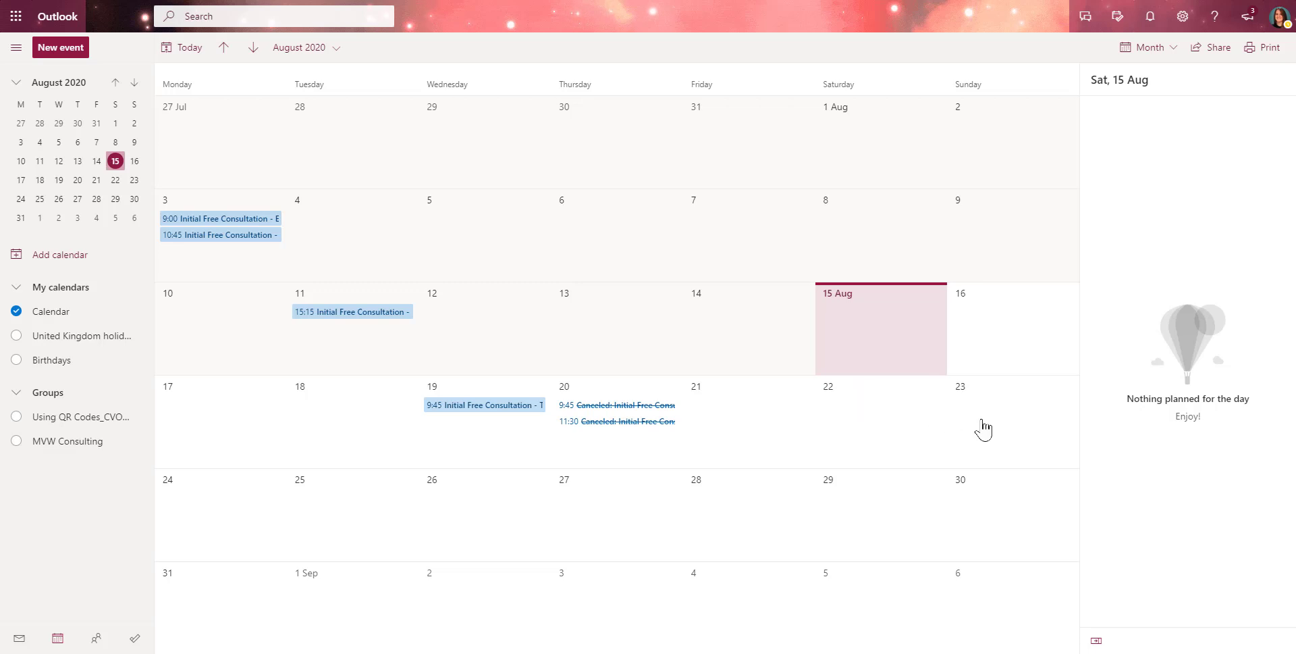
Step: Add the MVW Consulting Ltd calendar from the organisation's directory to People's calendars and hide the default Calendar
{"action": "left_click", "coordinate": [77, 257]}
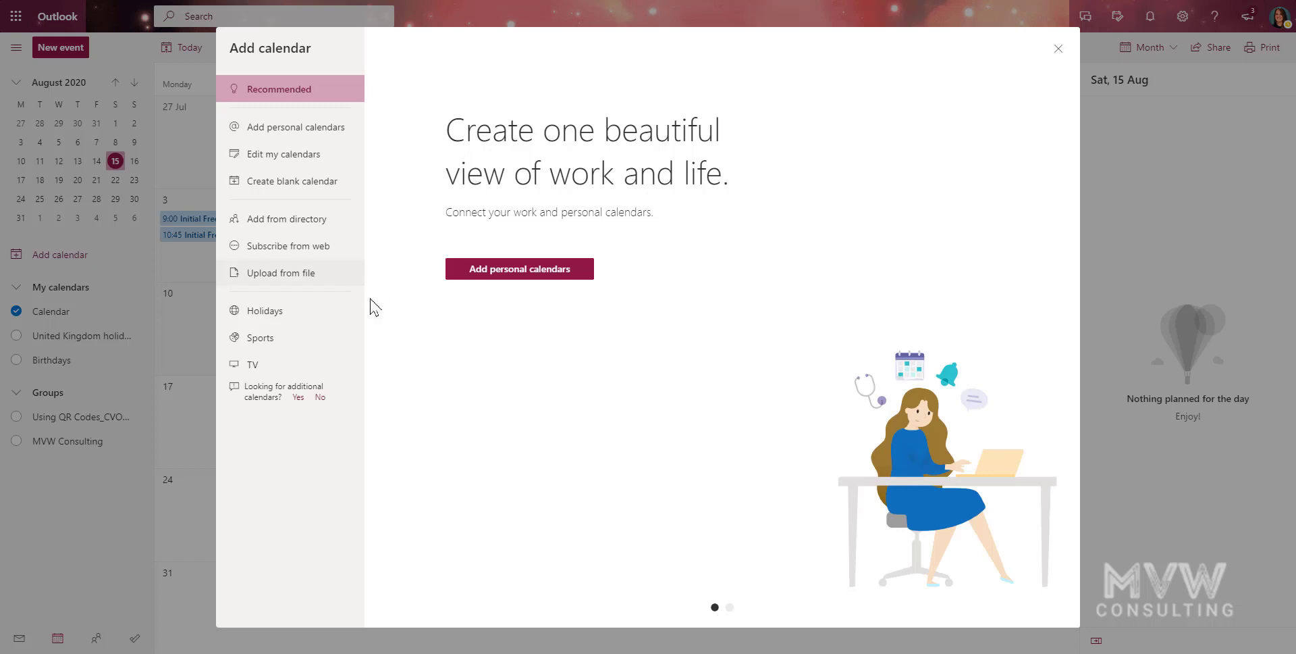
{"action": "left_click", "coordinate": [316, 223]}
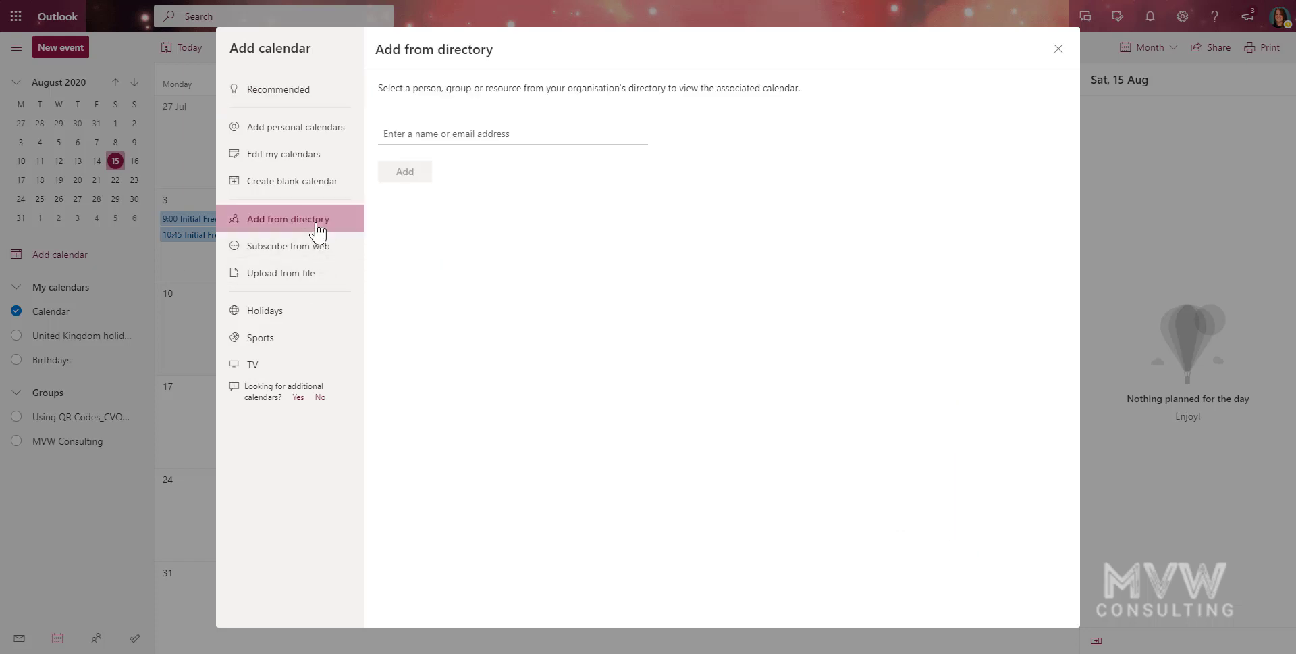
{"action": "left_click", "coordinate": [488, 140]}
{"action": "type", "text": "M"}
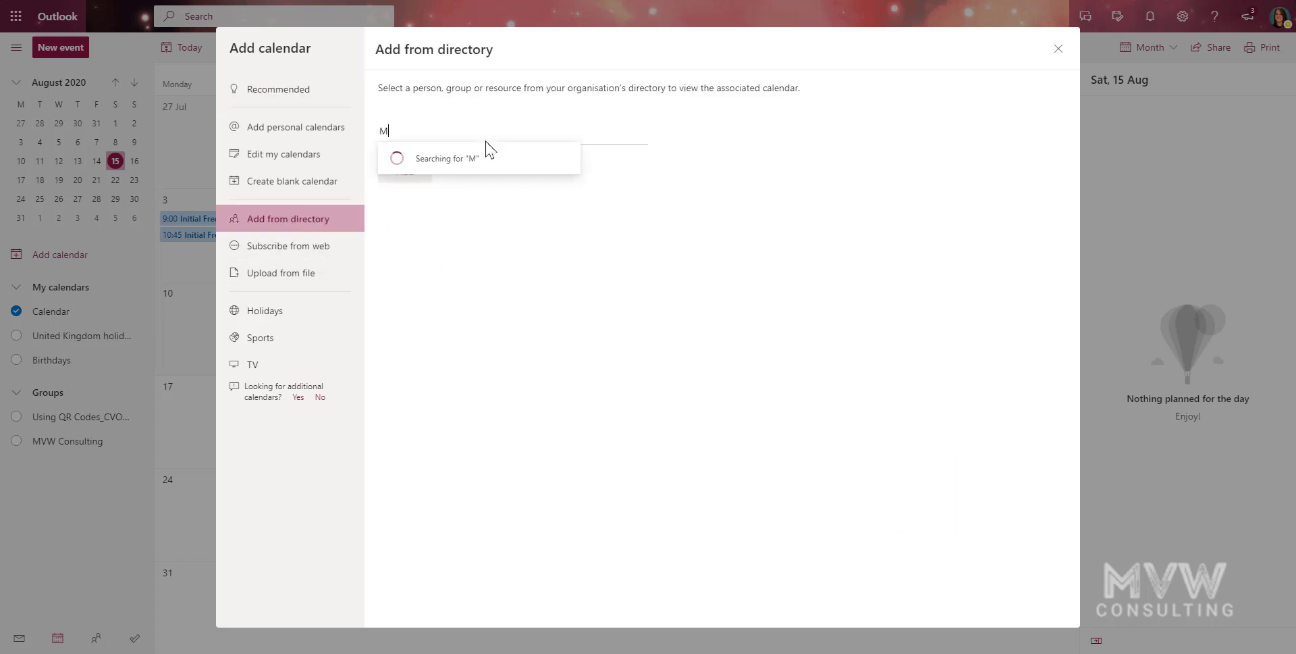
{"action": "type", "text": "VW C"}
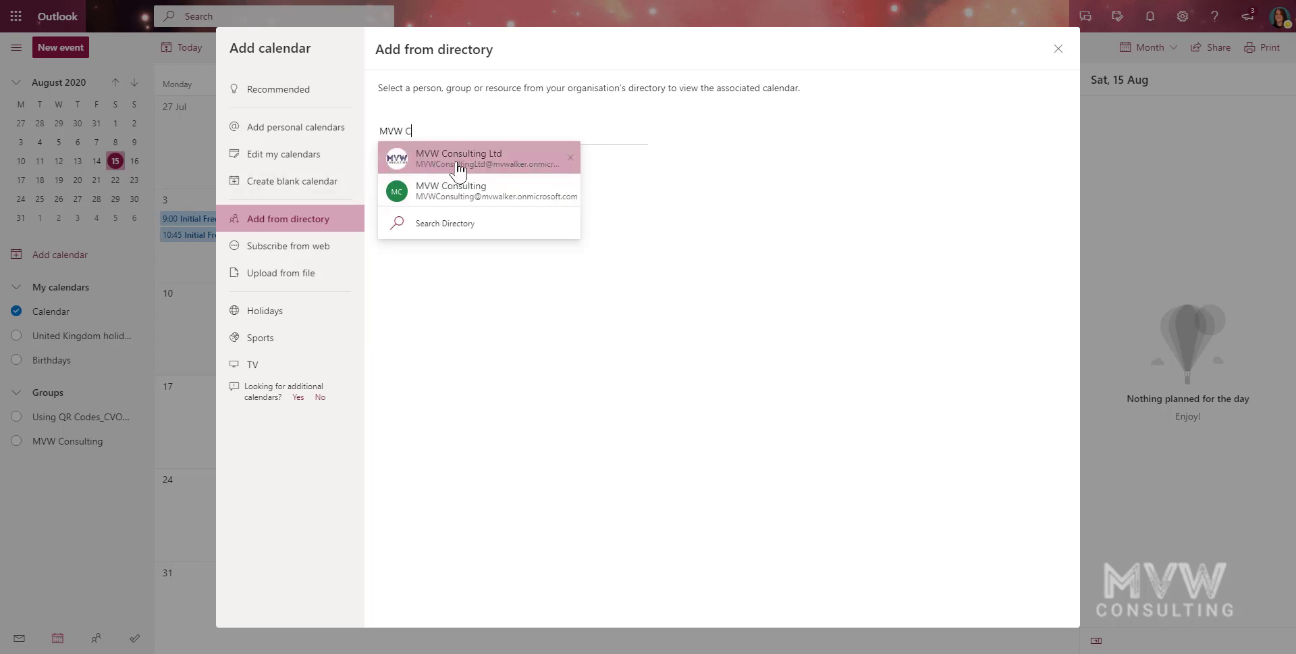
{"action": "left_click", "coordinate": [483, 168]}
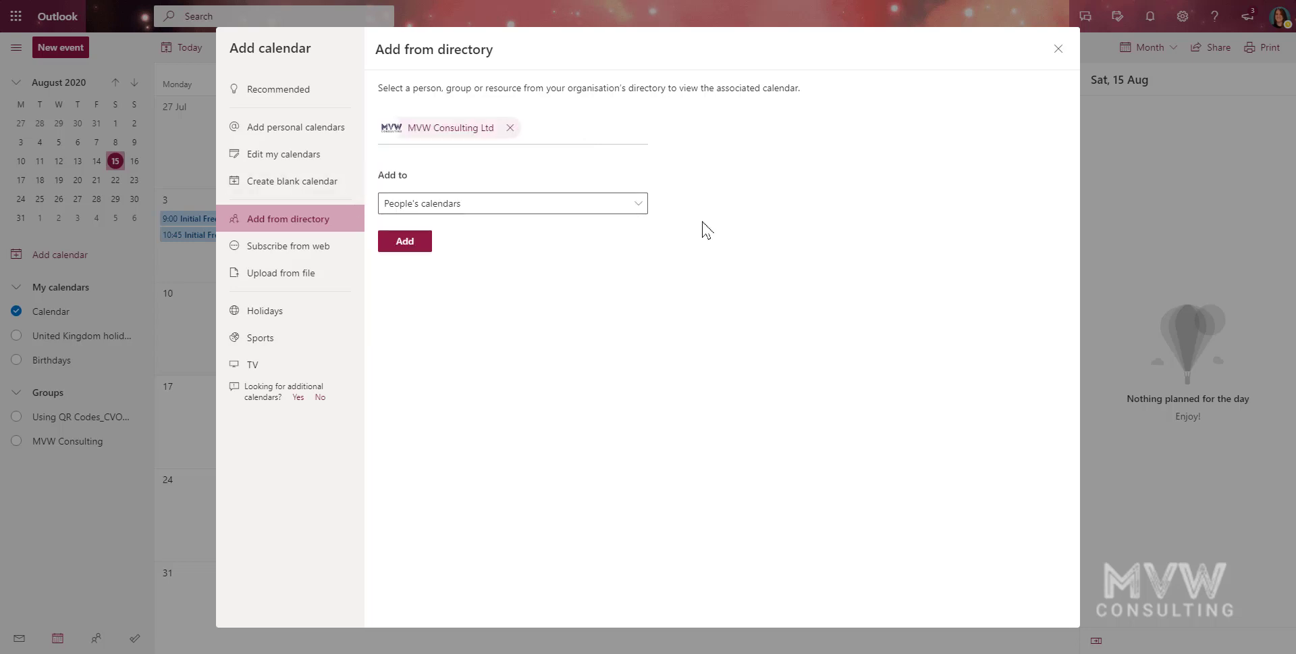
{"action": "left_click", "coordinate": [636, 204]}
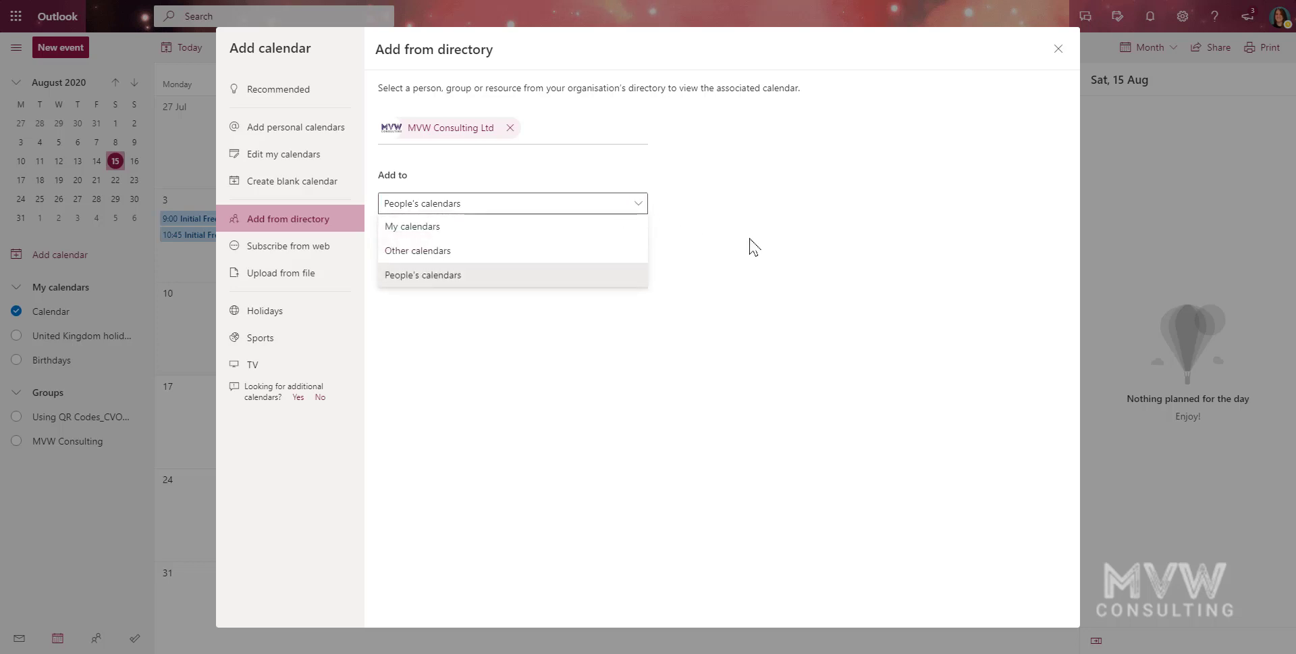
{"action": "left_click", "coordinate": [442, 277]}
{"action": "left_click", "coordinate": [406, 242]}
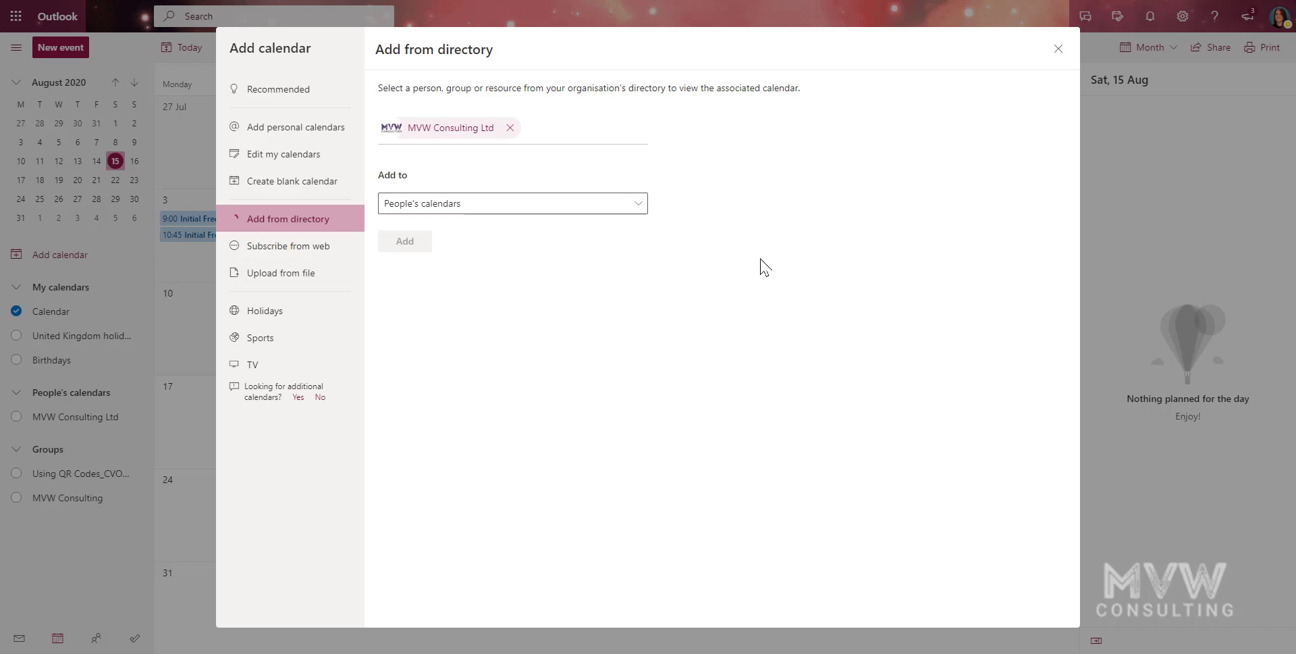
{"action": "left_click", "coordinate": [1058, 50]}
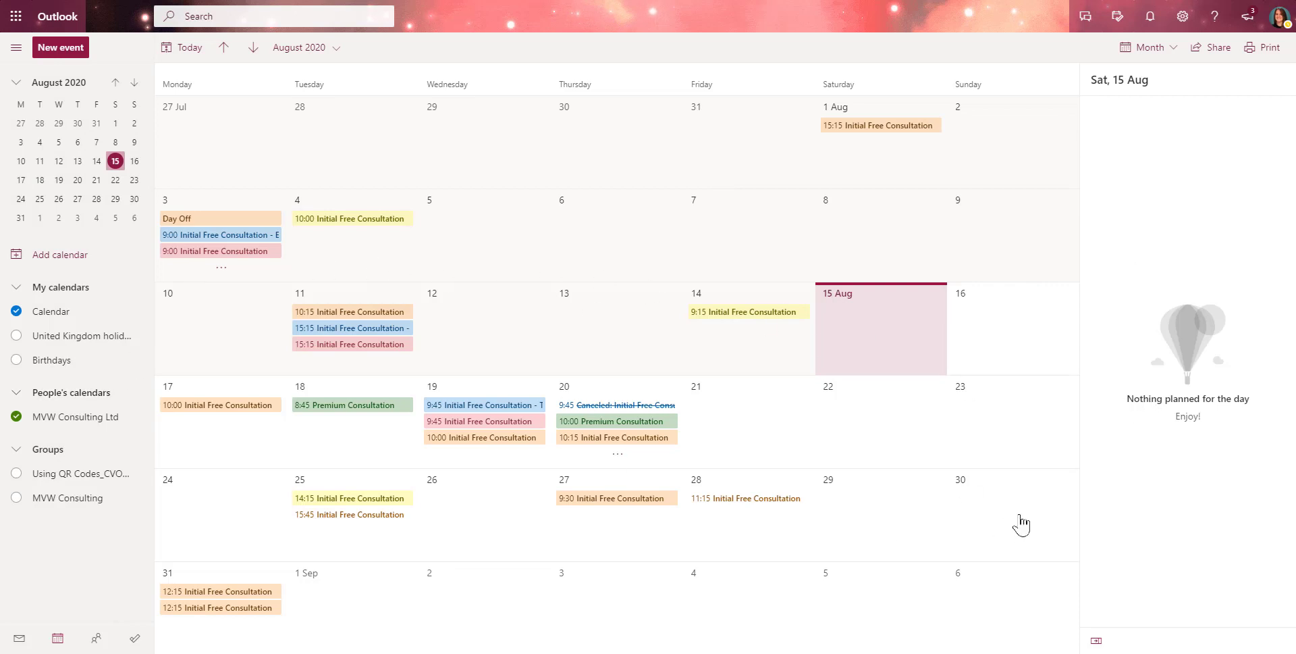
{"action": "left_click", "coordinate": [16, 312]}
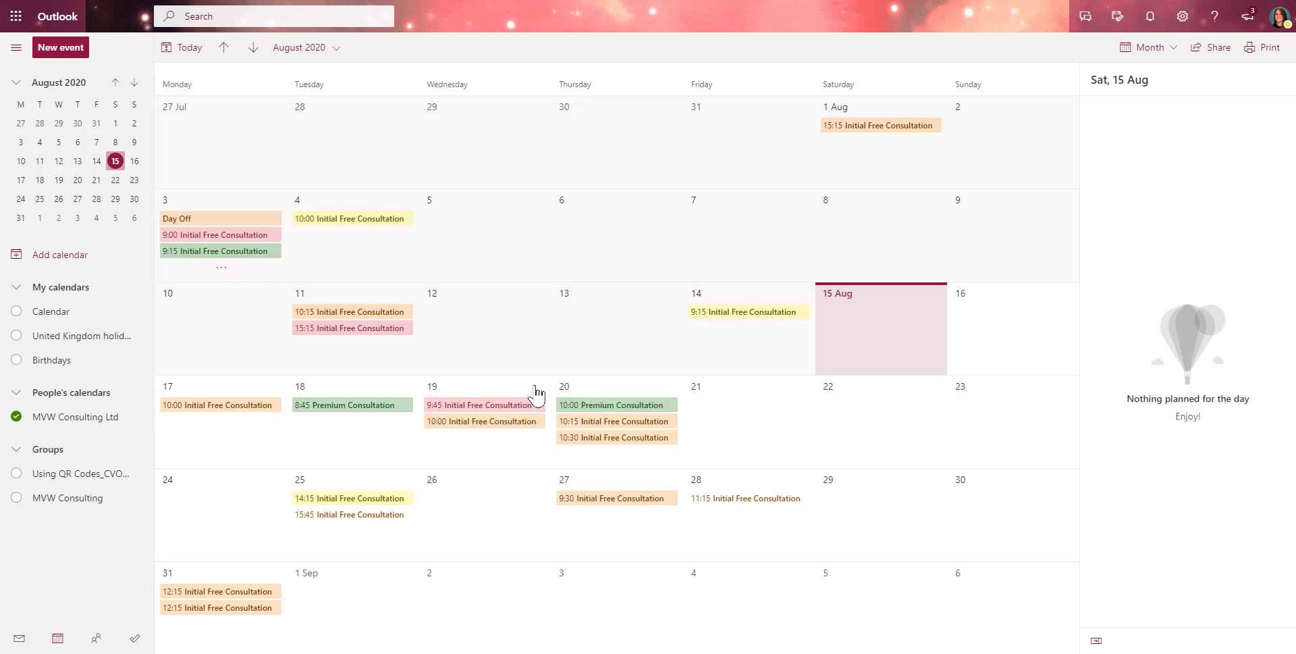
Step: View the full details of the 15:15 Initial Free Consultation on 11 August and close it, discarding changes
{"action": "left_click", "coordinate": [361, 330]}
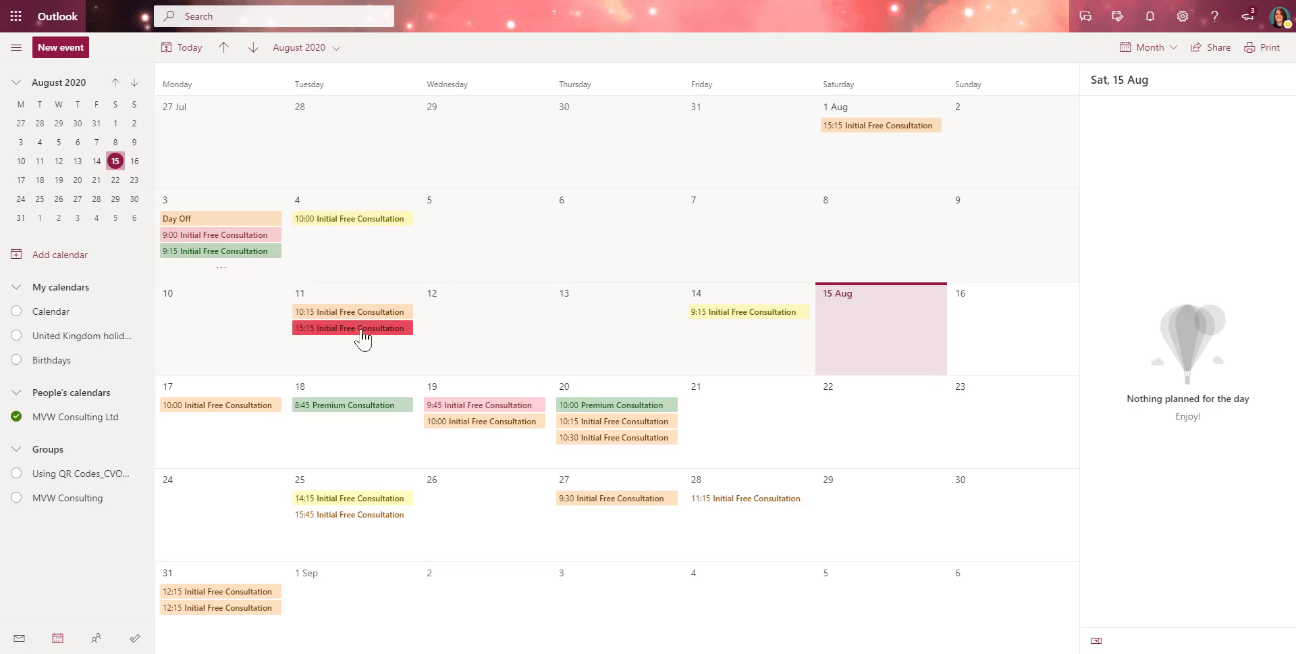
{"action": "left_click", "coordinate": [451, 536]}
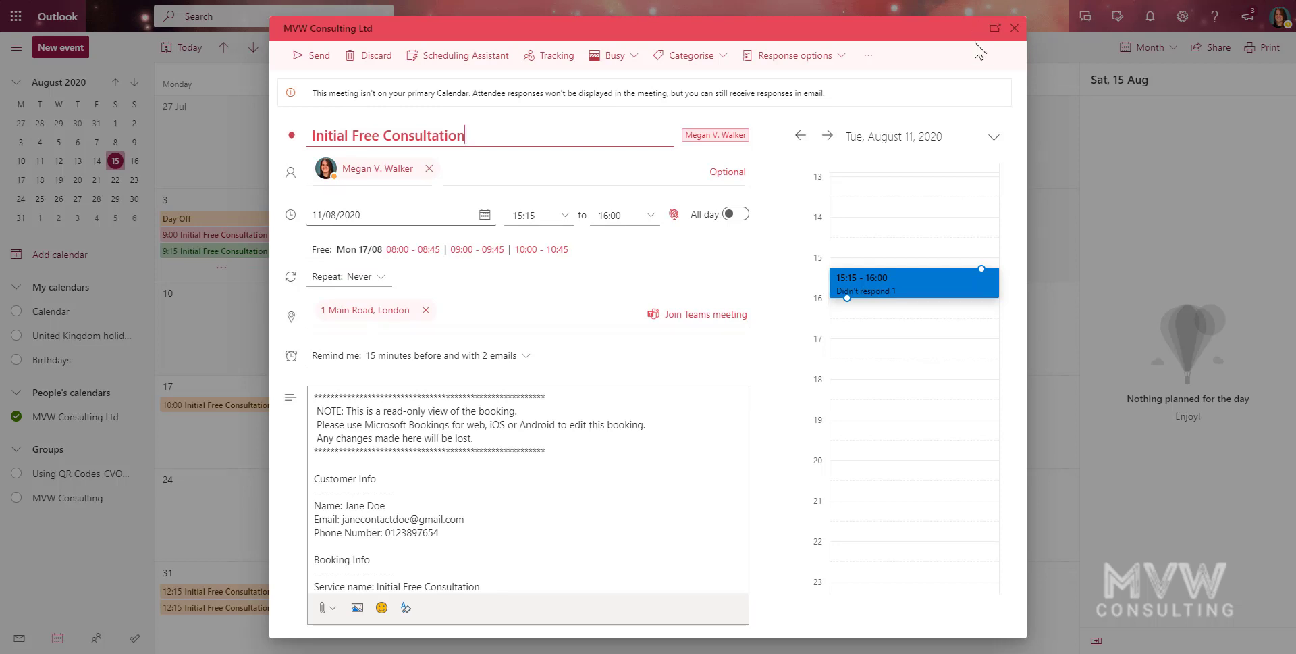
{"action": "left_click", "coordinate": [1014, 28]}
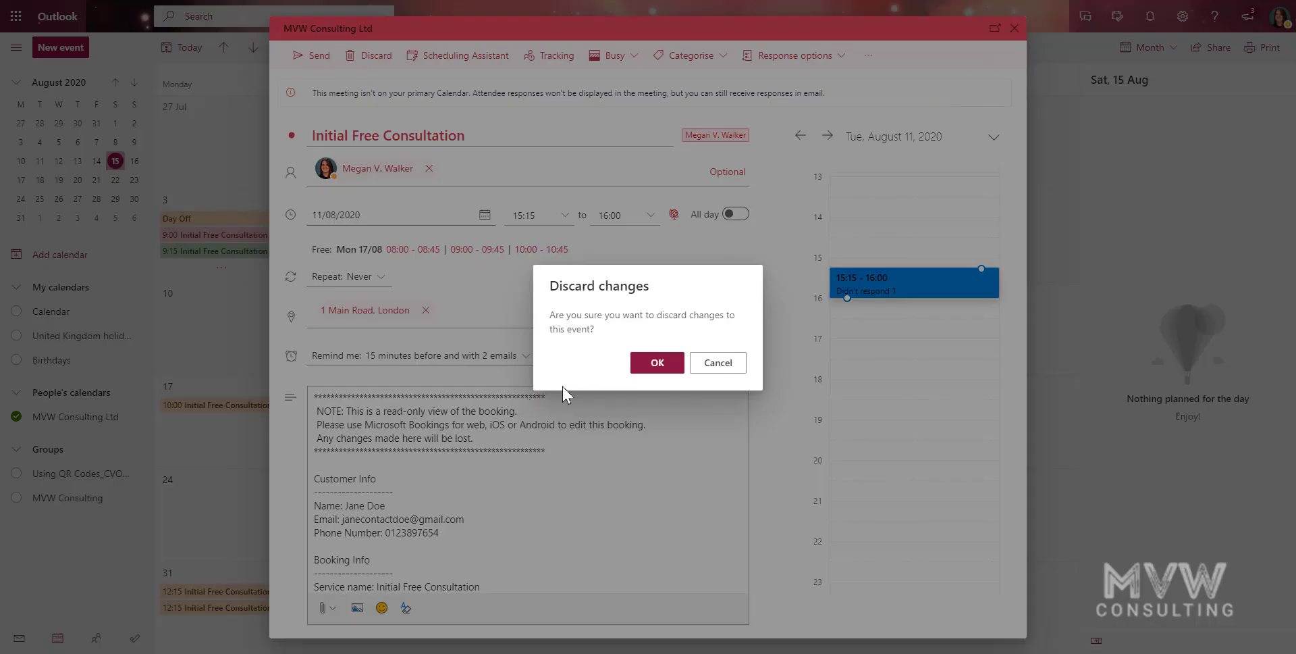
{"action": "left_click", "coordinate": [659, 363]}
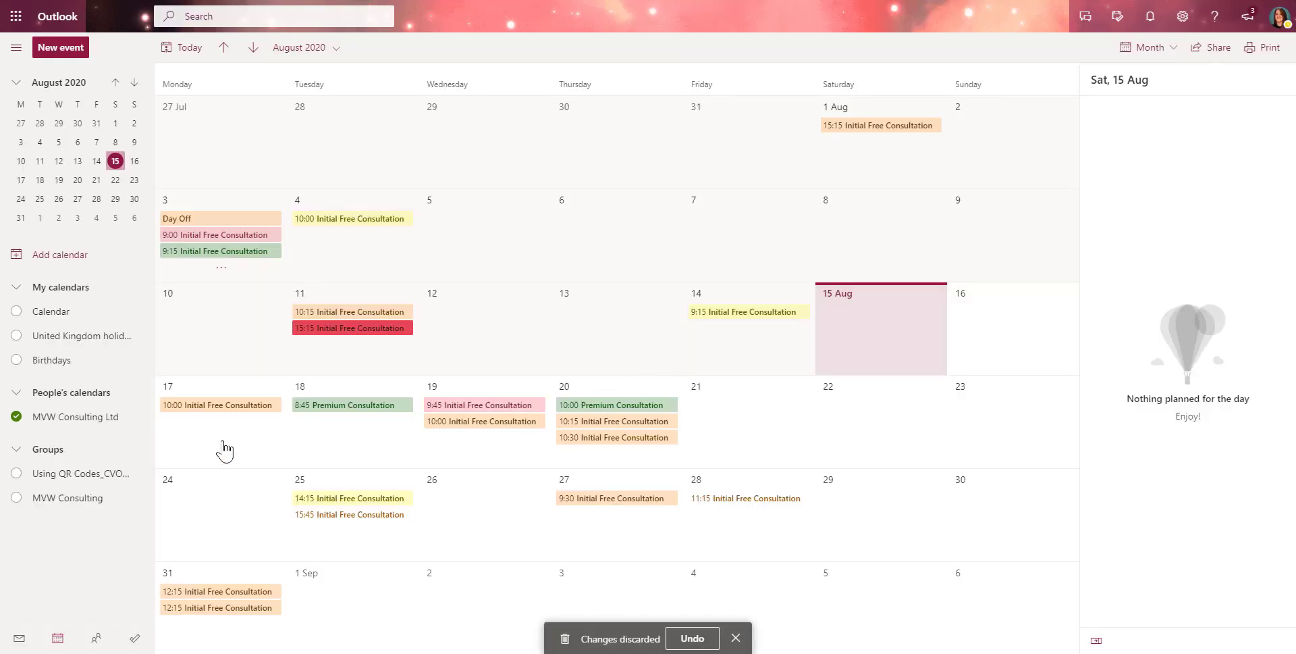
Step: Open the 10:00 Initial Free Consultation on 17 August and view the services in Bookings
{"action": "left_click", "coordinate": [227, 406]}
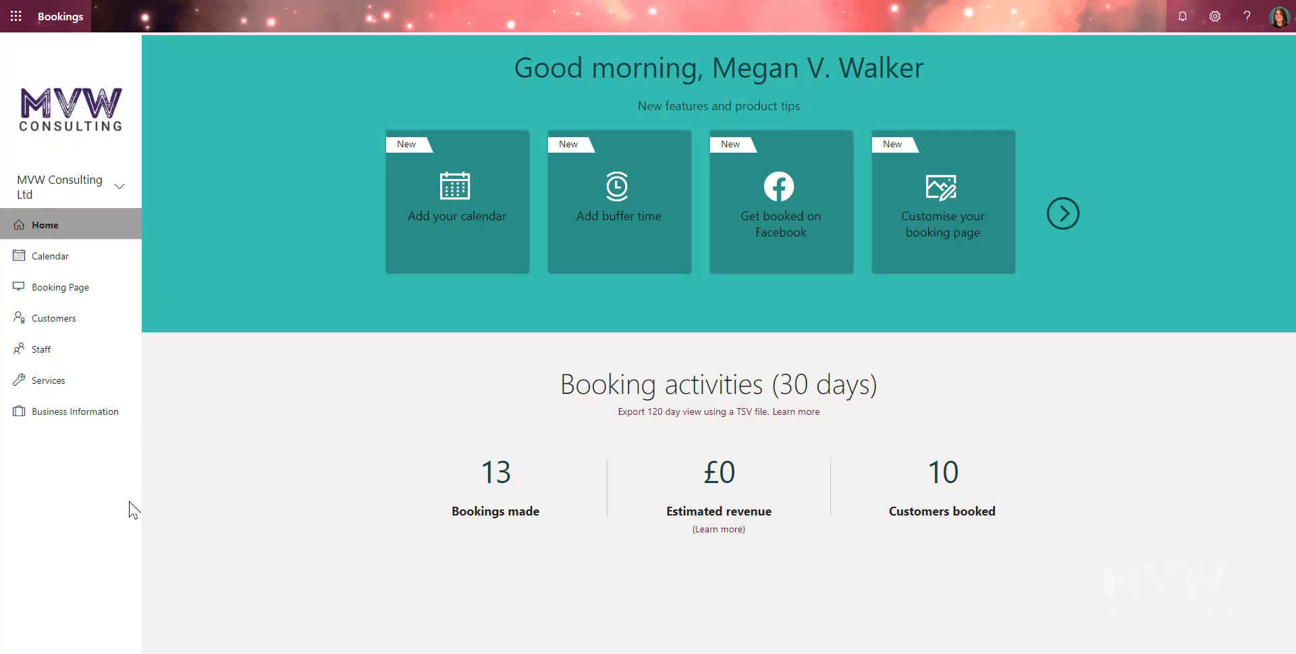
{"action": "left_click", "coordinate": [61, 383]}
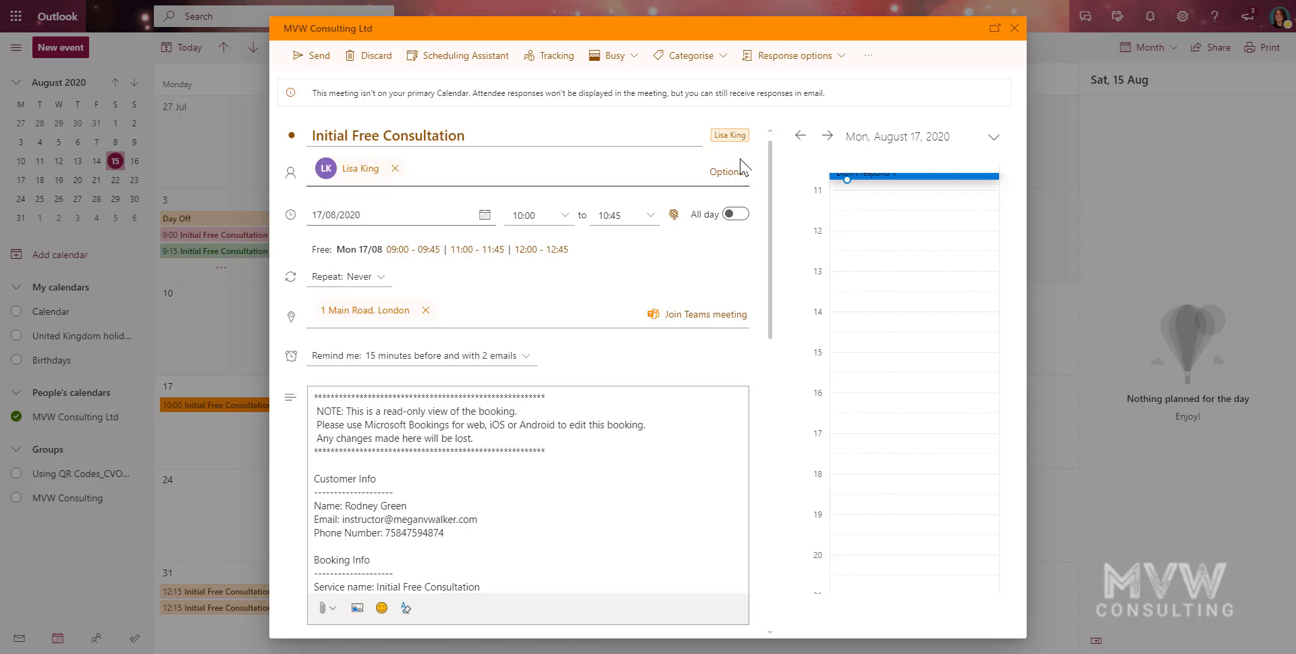
Step: Back in Outlook, check the 17 August event's category options and read through its booking notes
{"action": "left_click", "coordinate": [698, 57]}
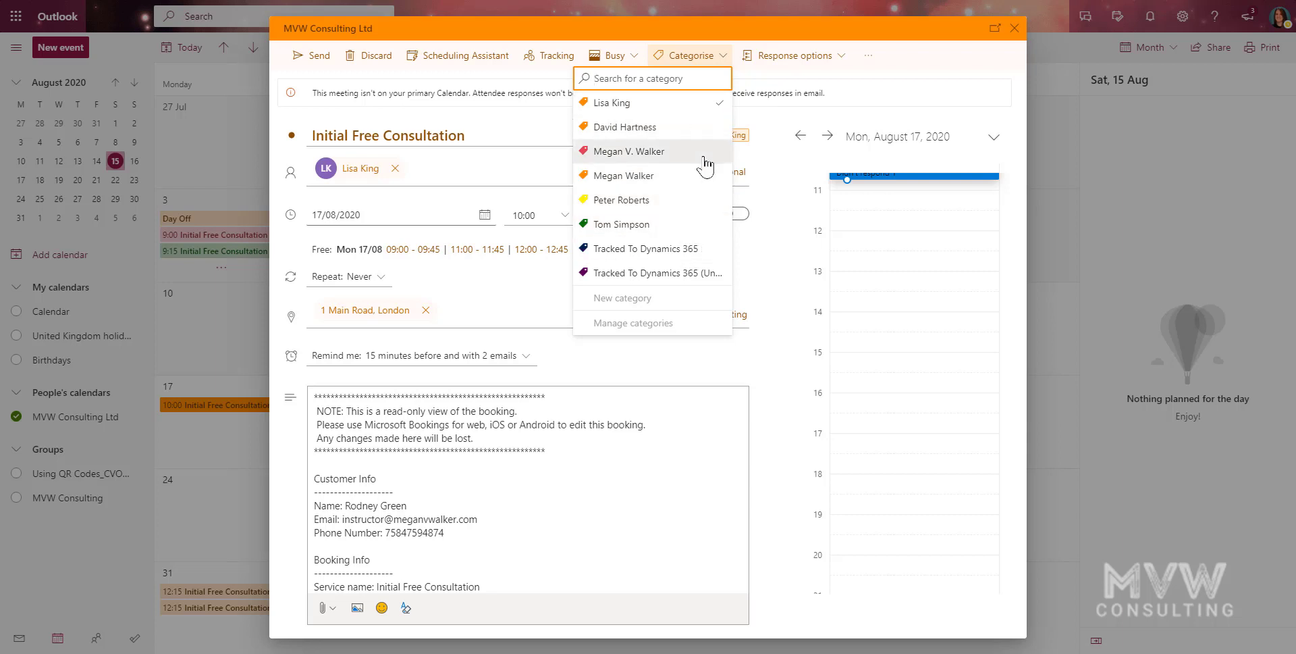
{"action": "left_click", "coordinate": [779, 253]}
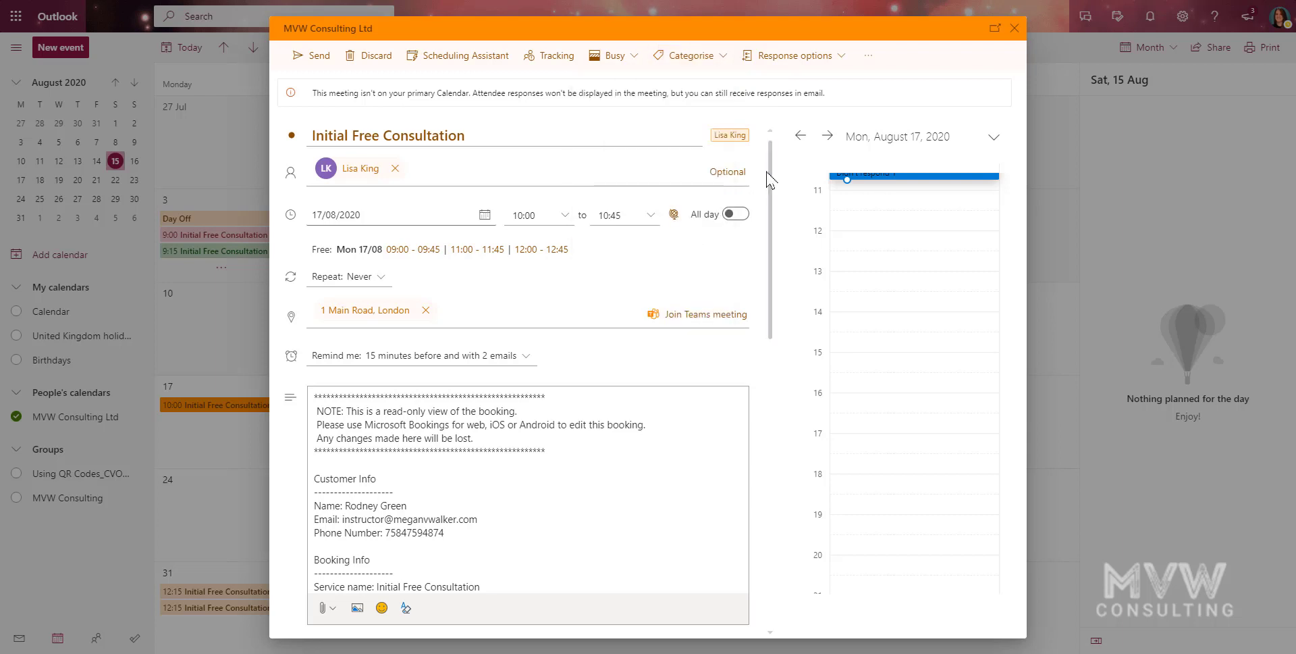
{"action": "scroll", "coordinate": [772, 170], "scroll_direction": "down", "scroll_amount": 1}
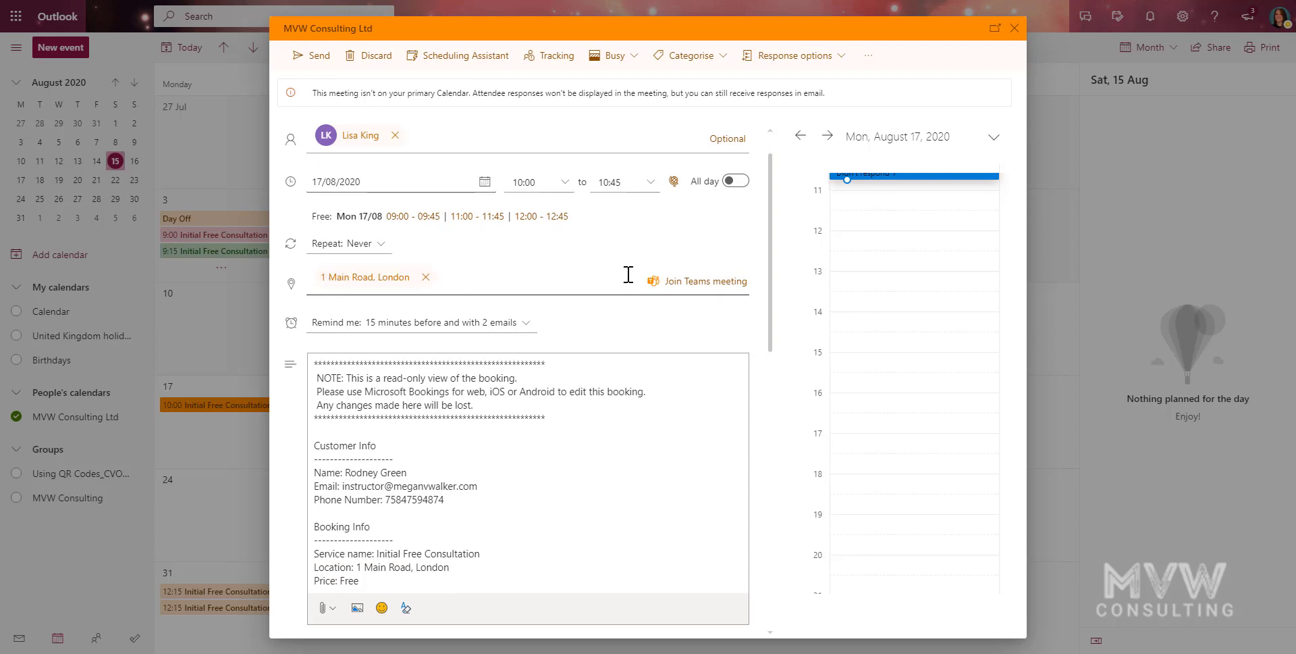
{"action": "scroll", "coordinate": [628, 274], "scroll_direction": "down", "scroll_amount": 5}
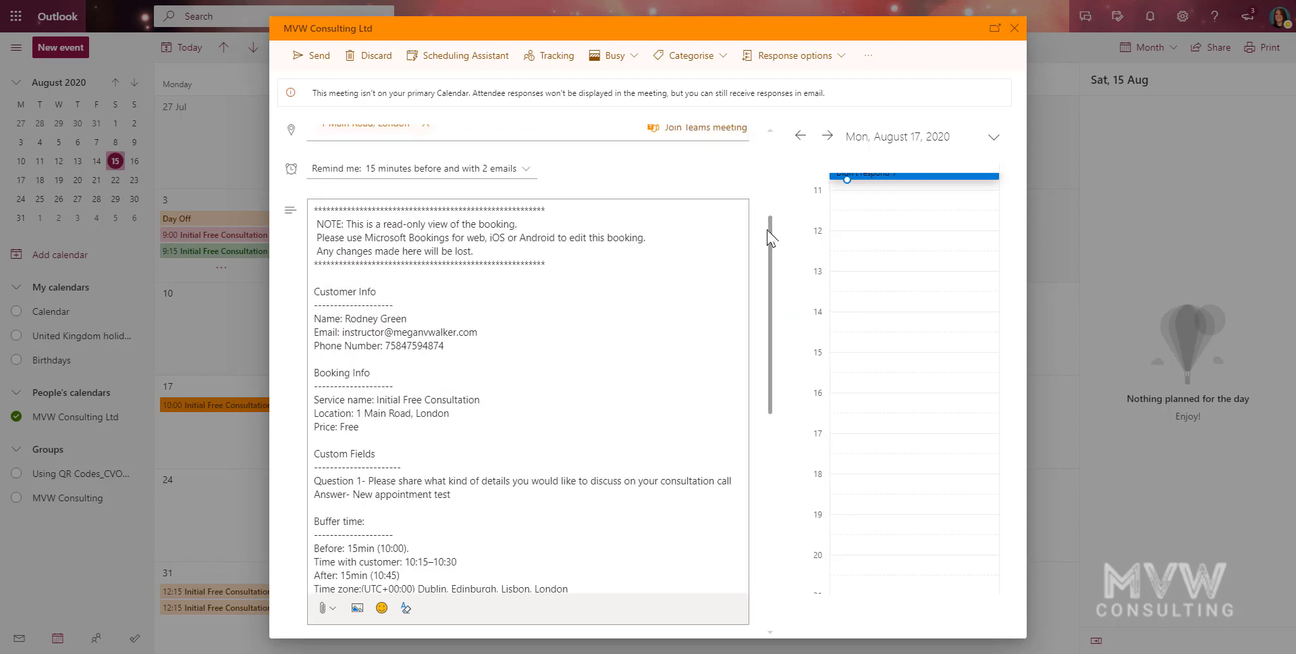
{"action": "scroll", "coordinate": [772, 233], "scroll_direction": "down", "scroll_amount": 1}
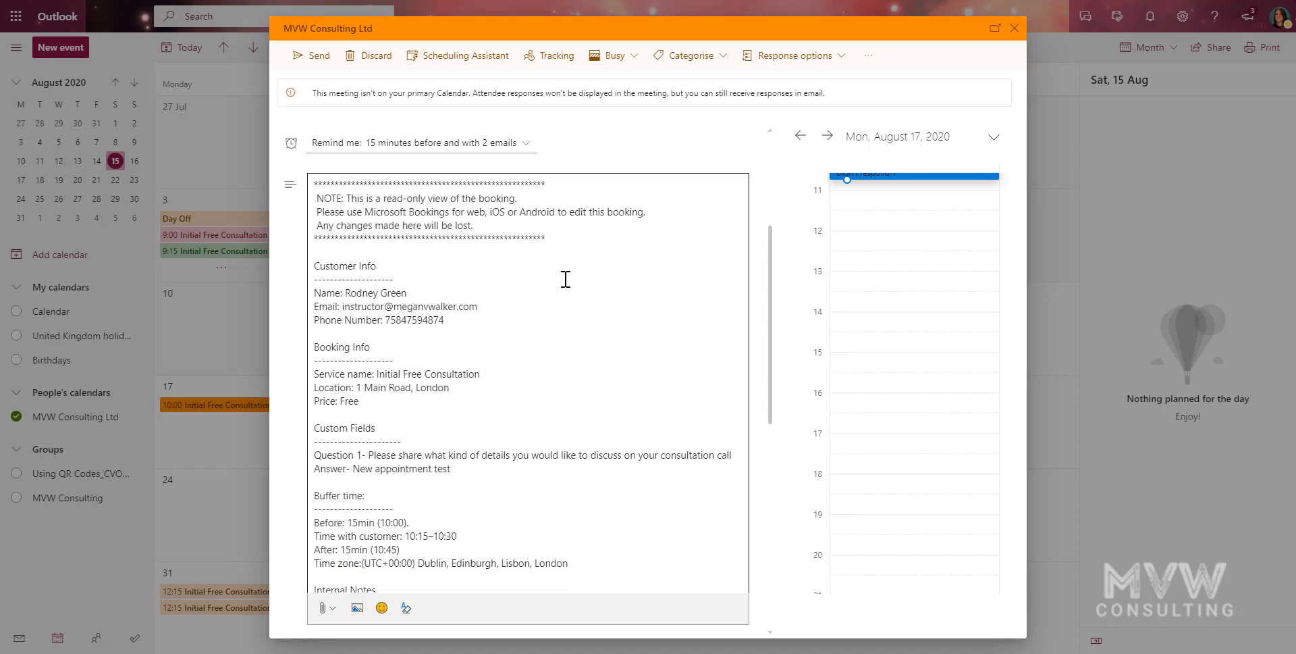
{"action": "scroll", "coordinate": [564, 280], "scroll_direction": "down", "scroll_amount": 15}
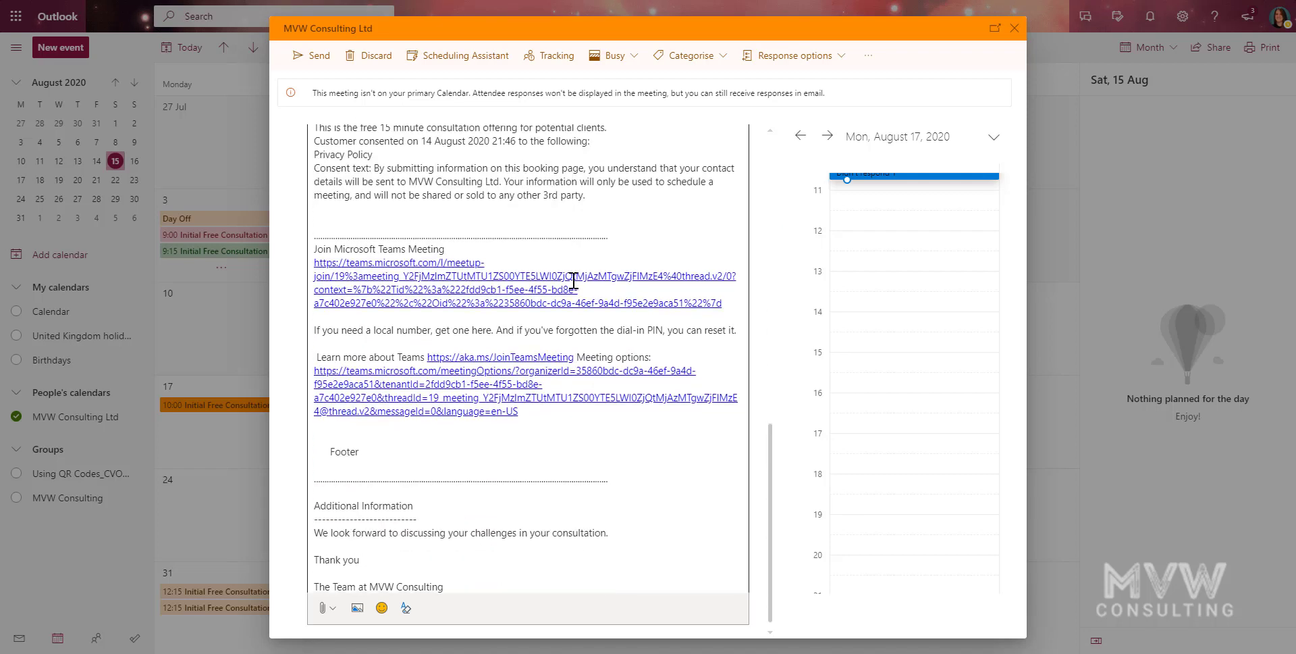
{"action": "scroll", "coordinate": [573, 280], "scroll_direction": "up", "scroll_amount": 15}
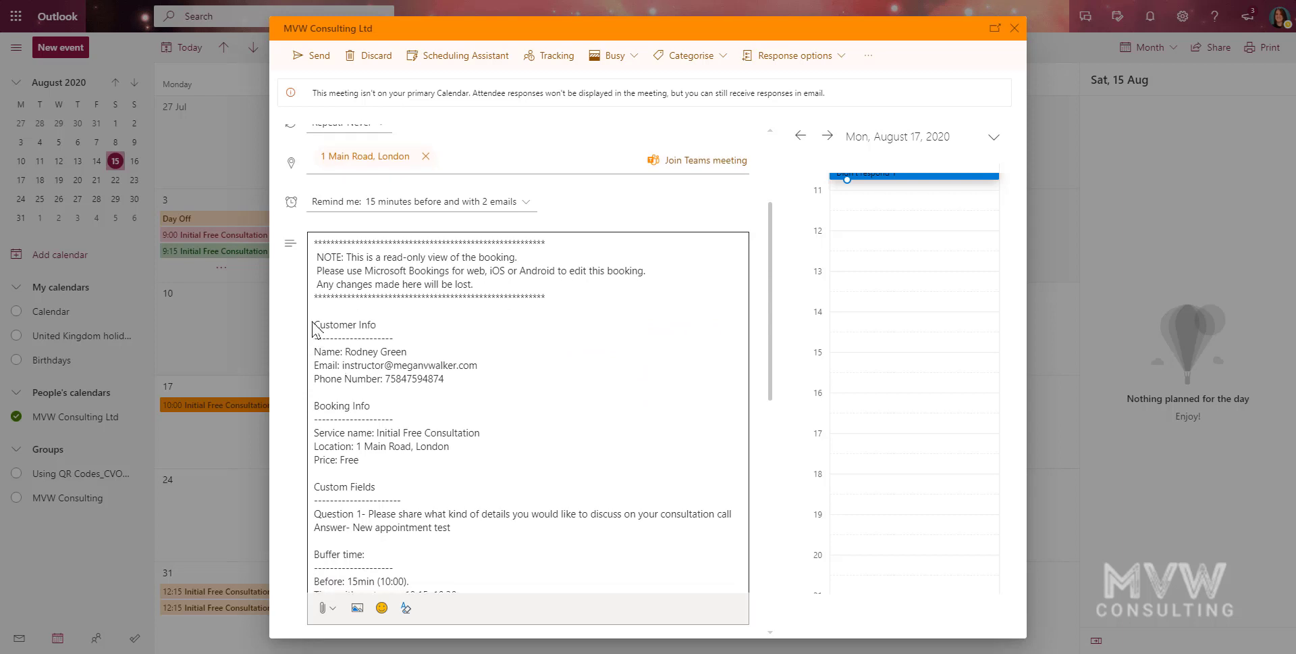
Step: Highlight the Customer Info heading and contact details in the booking notes, and review the remaining booking sections
{"action": "left_click_drag", "start_coordinate": [314, 325], "coordinate": [440, 336]}
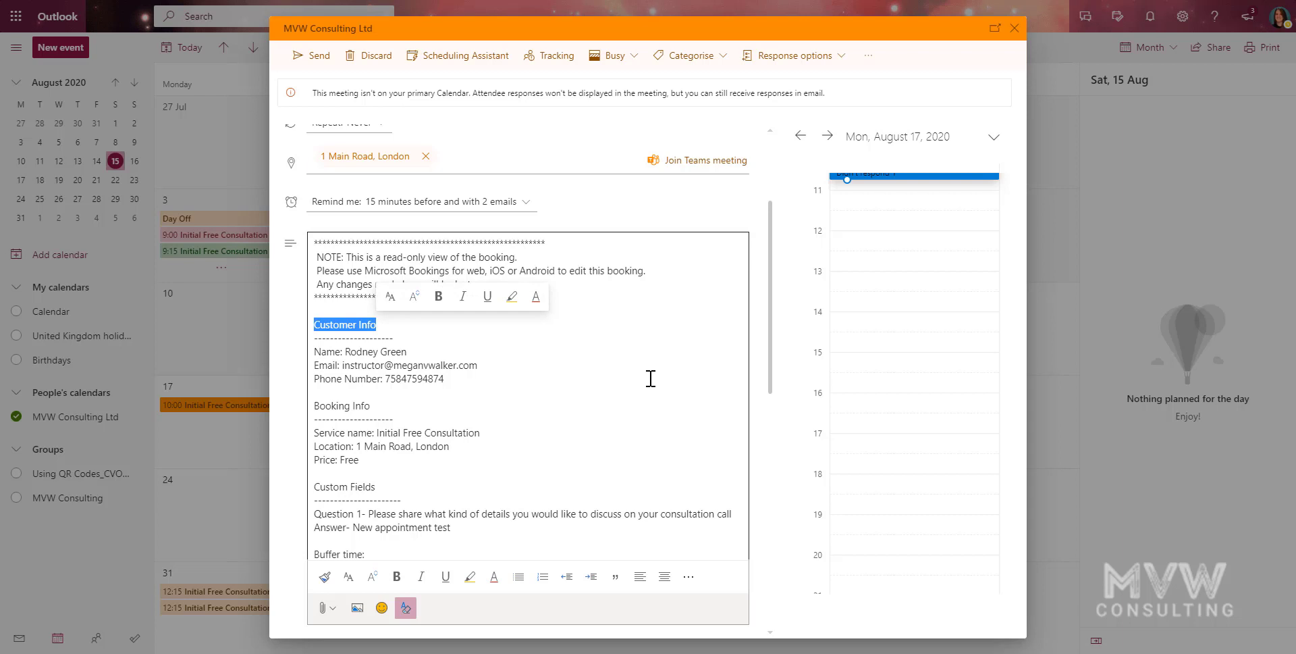
{"action": "left_click_drag", "start_coordinate": [473, 382], "coordinate": [313, 357]}
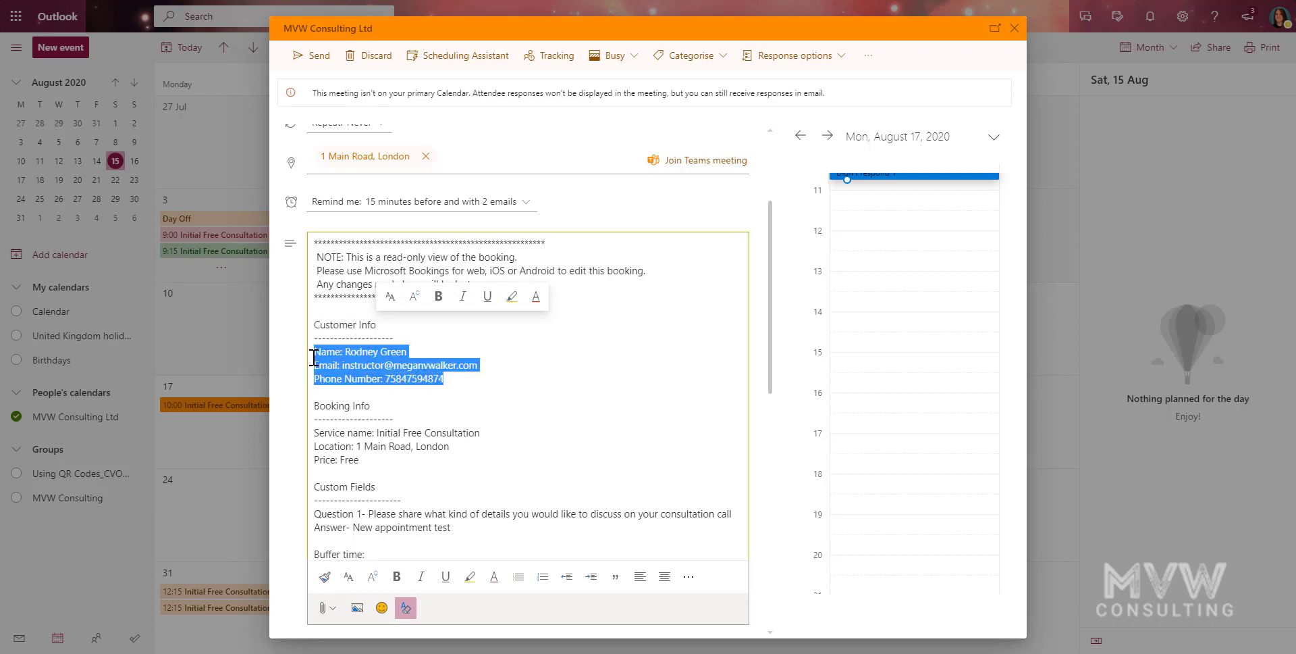
{"action": "left_click", "coordinate": [541, 404]}
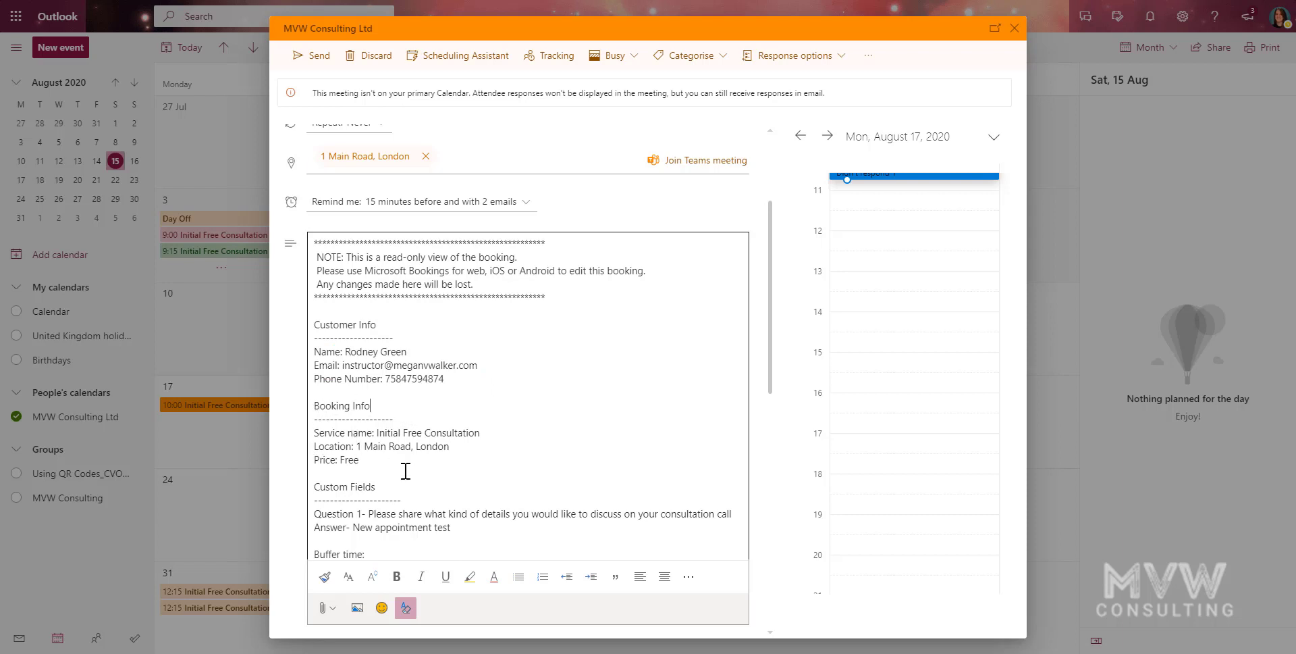
{"action": "scroll", "coordinate": [405, 378], "scroll_direction": "down", "scroll_amount": 5}
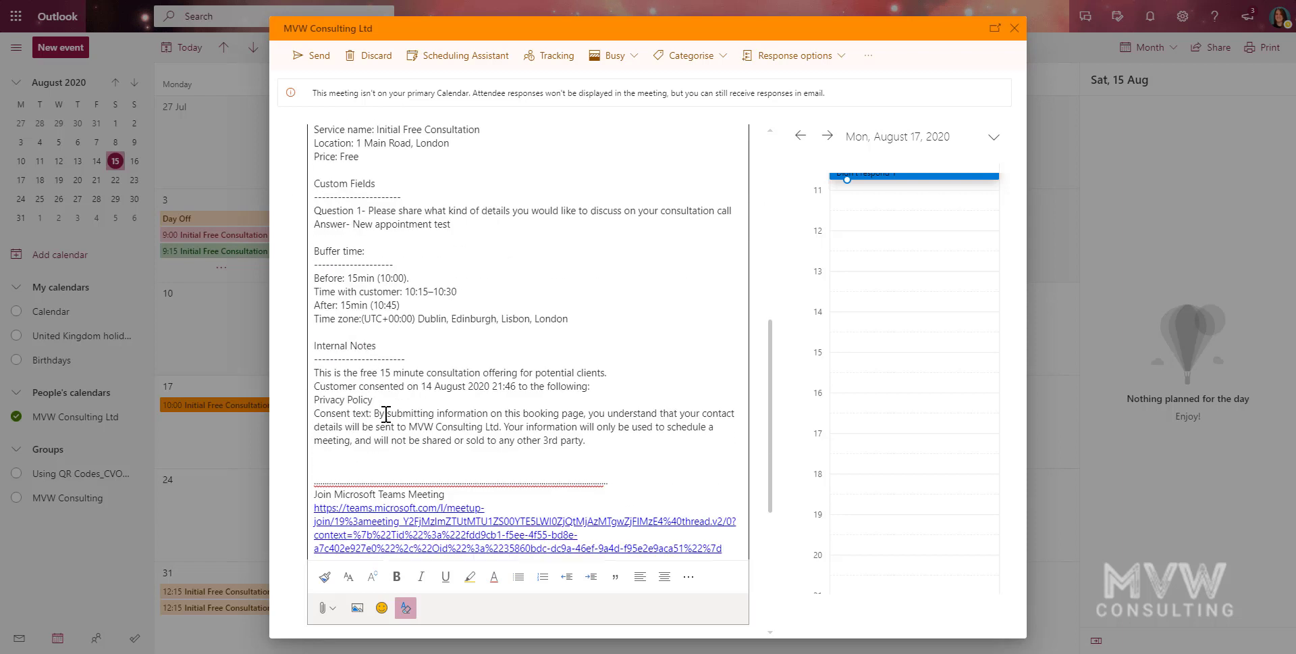
{"action": "scroll", "coordinate": [588, 293], "scroll_direction": "up", "scroll_amount": 8}
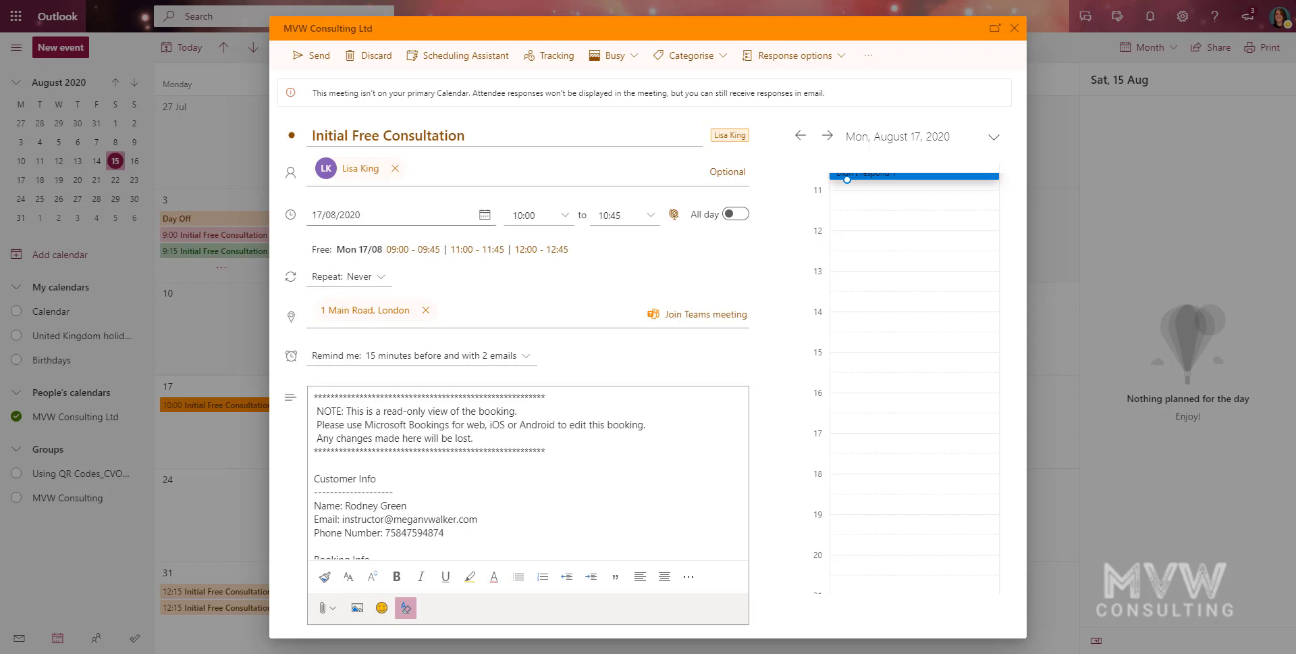
Step: Check the 17 August event's Show as options and close the event, discarding changes
{"action": "left_click", "coordinate": [635, 55]}
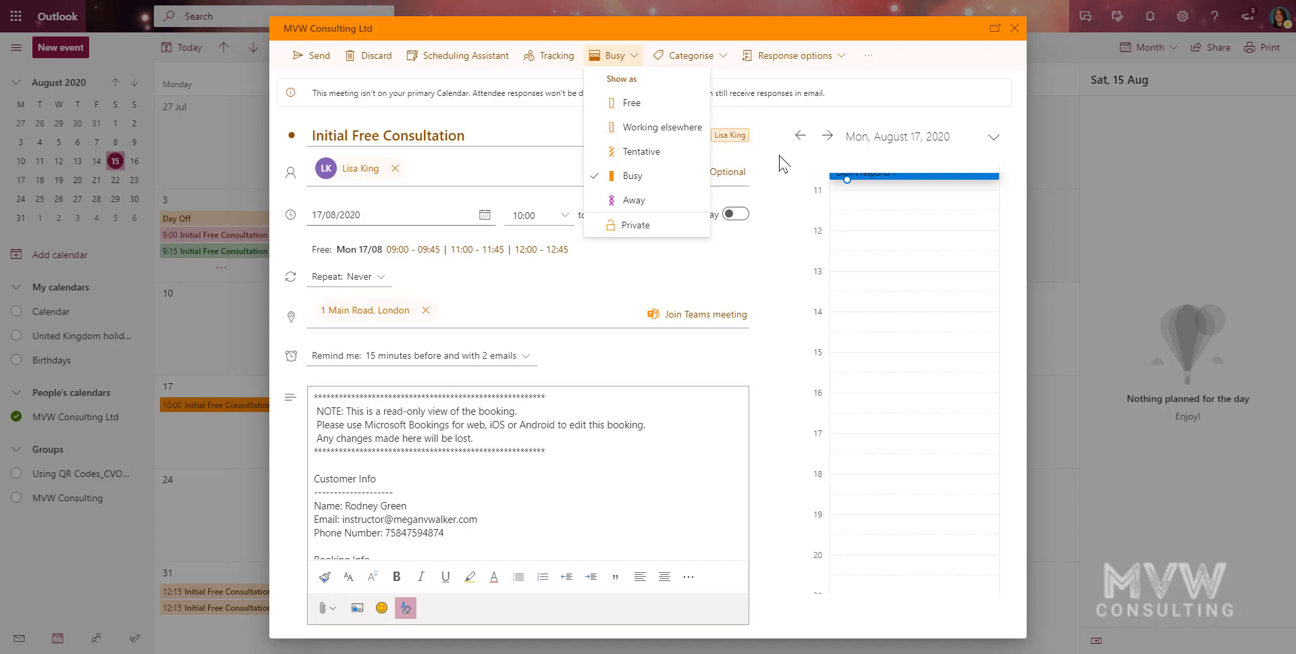
{"action": "left_click", "coordinate": [1013, 30]}
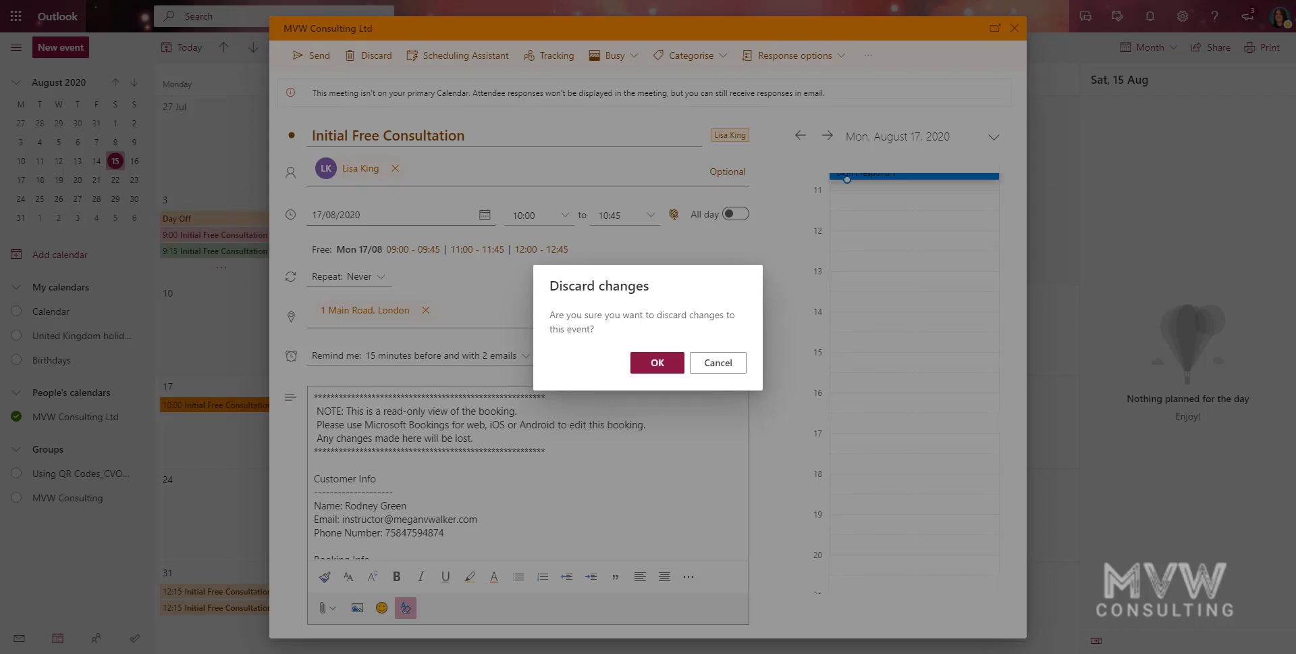
{"action": "left_click", "coordinate": [657, 363]}
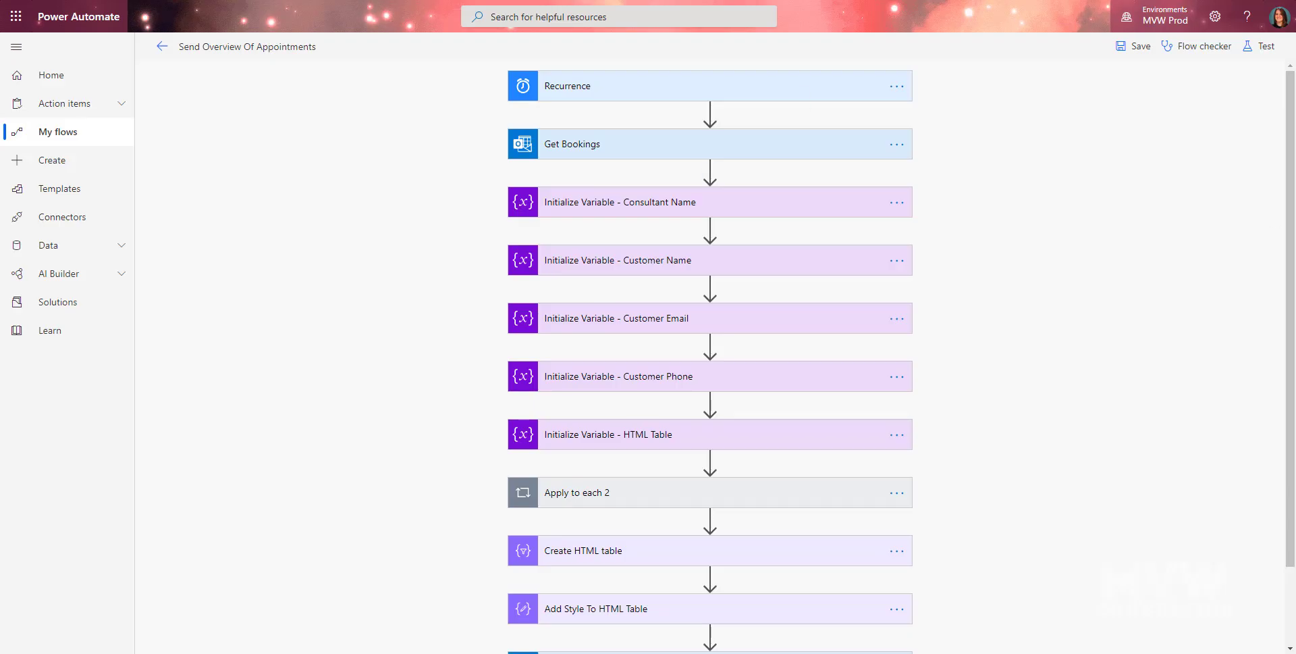
Step: In the Power Automate flow Send Overview Of Appointments, expand the Recurrence trigger and the Get Bookings action
{"action": "left_click", "coordinate": [607, 95]}
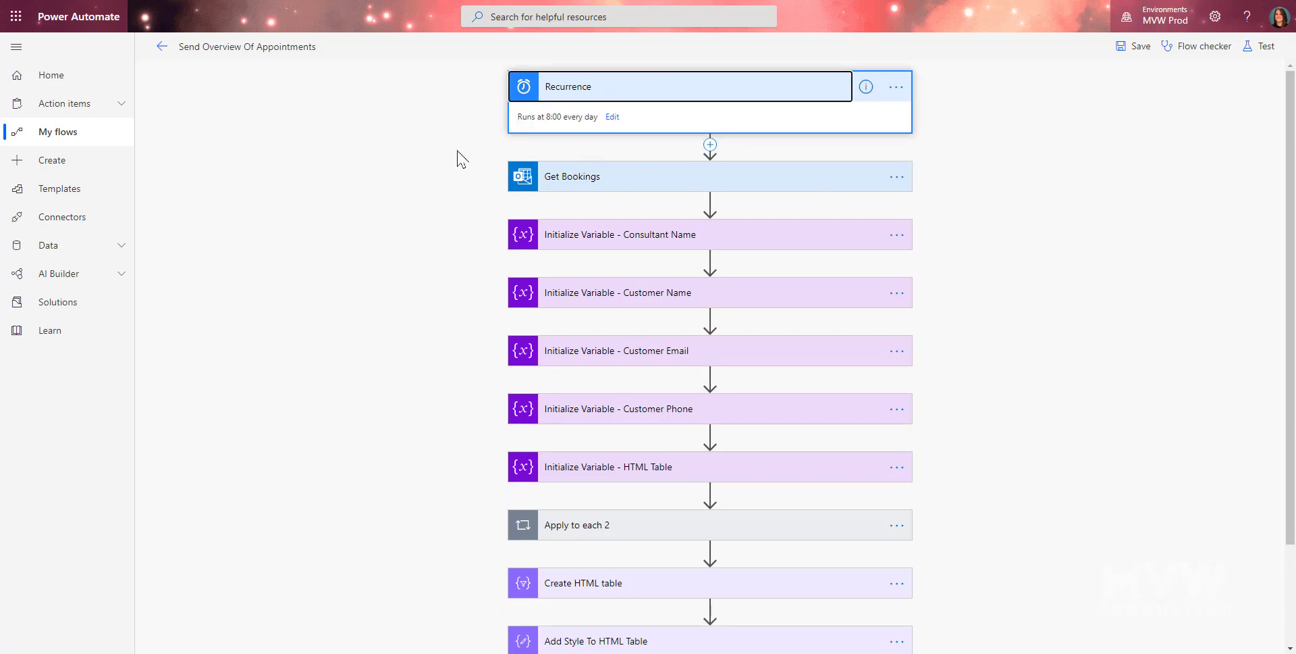
{"action": "left_click", "coordinate": [795, 180]}
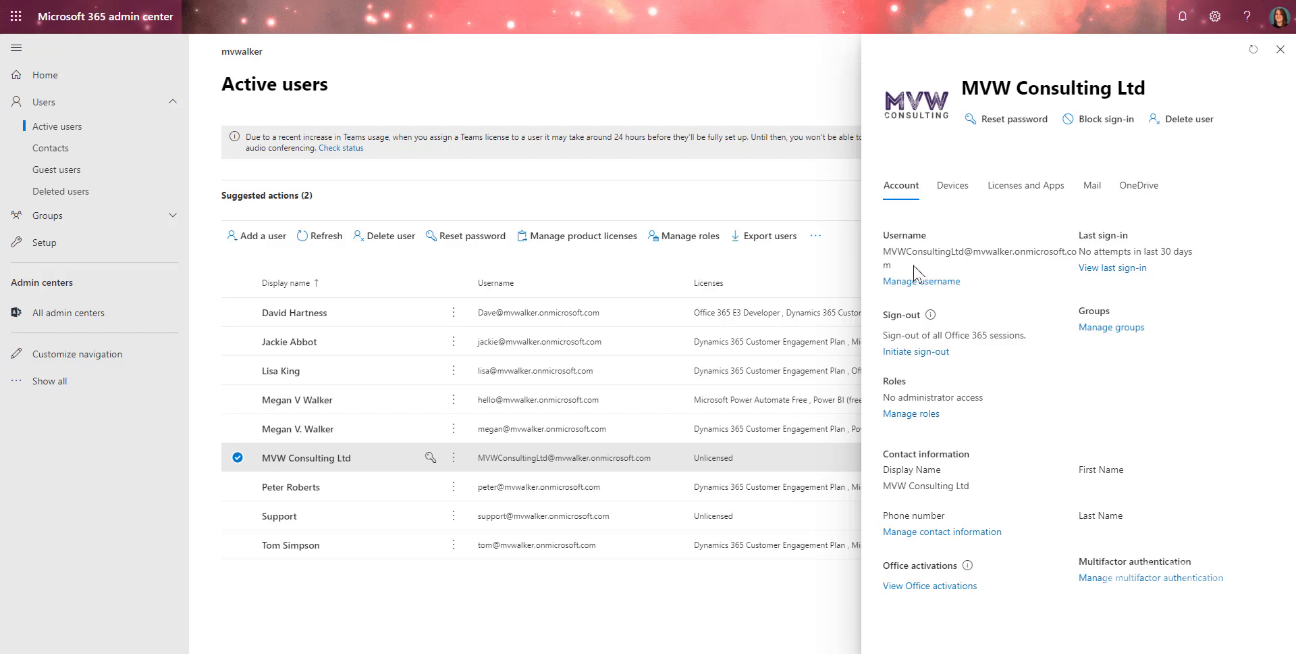
Step: Highlight the MVW Consulting Ltd account's username in the Microsoft 365 admin center and check the connection used by Get Bookings in Power Automate
{"action": "left_click_drag", "start_coordinate": [914, 272], "coordinate": [883, 252]}
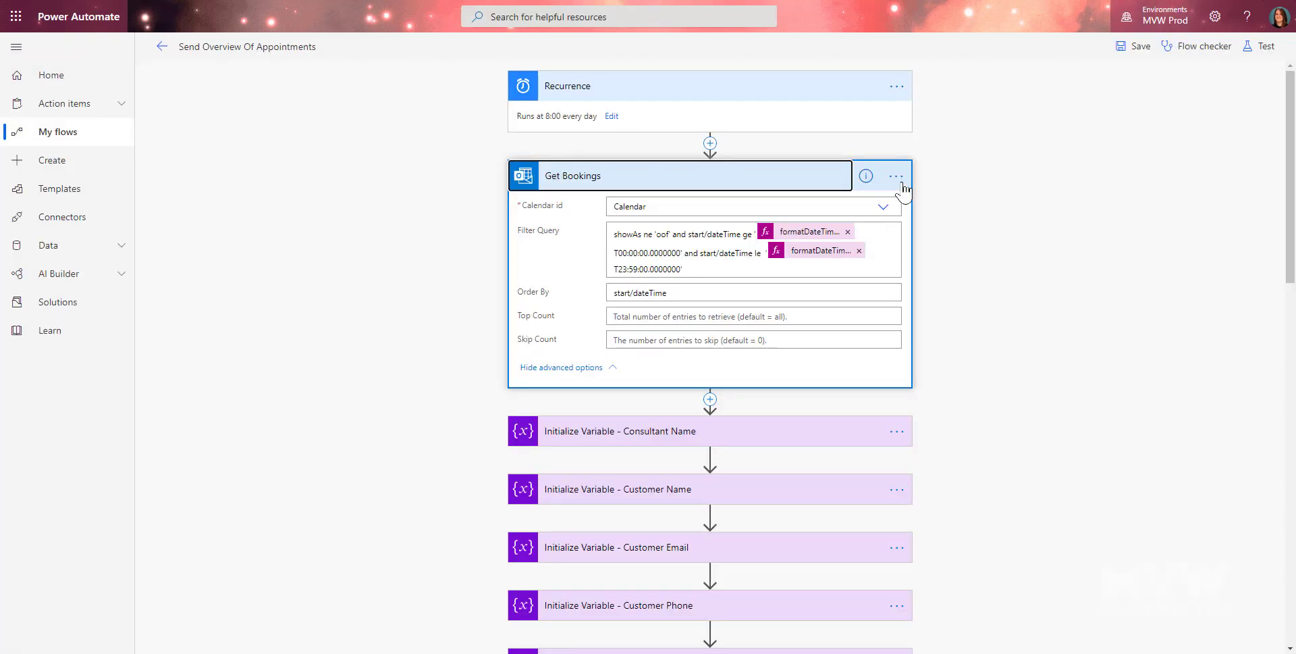
{"action": "left_click", "coordinate": [898, 177]}
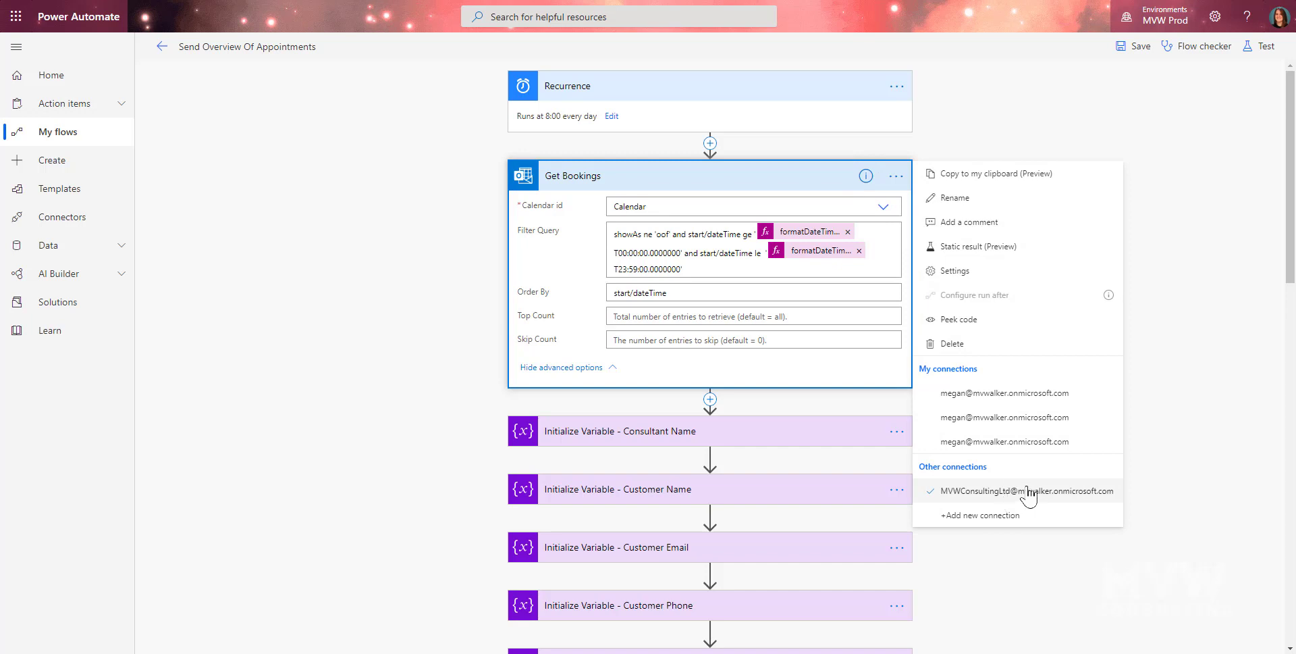
{"action": "left_click", "coordinate": [863, 211]}
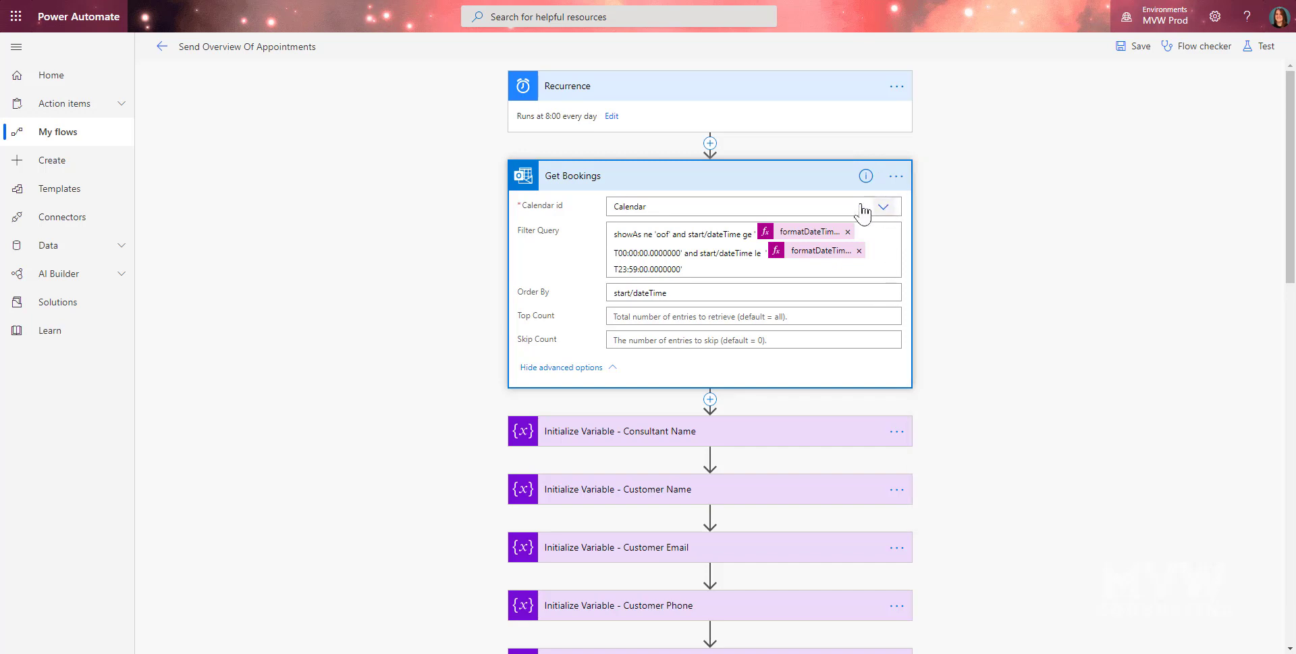
Step: Check the Calendar id choices in Get Bookings and, in Outlook, close the 17 August event, discarding changes
{"action": "left_click", "coordinate": [863, 211]}
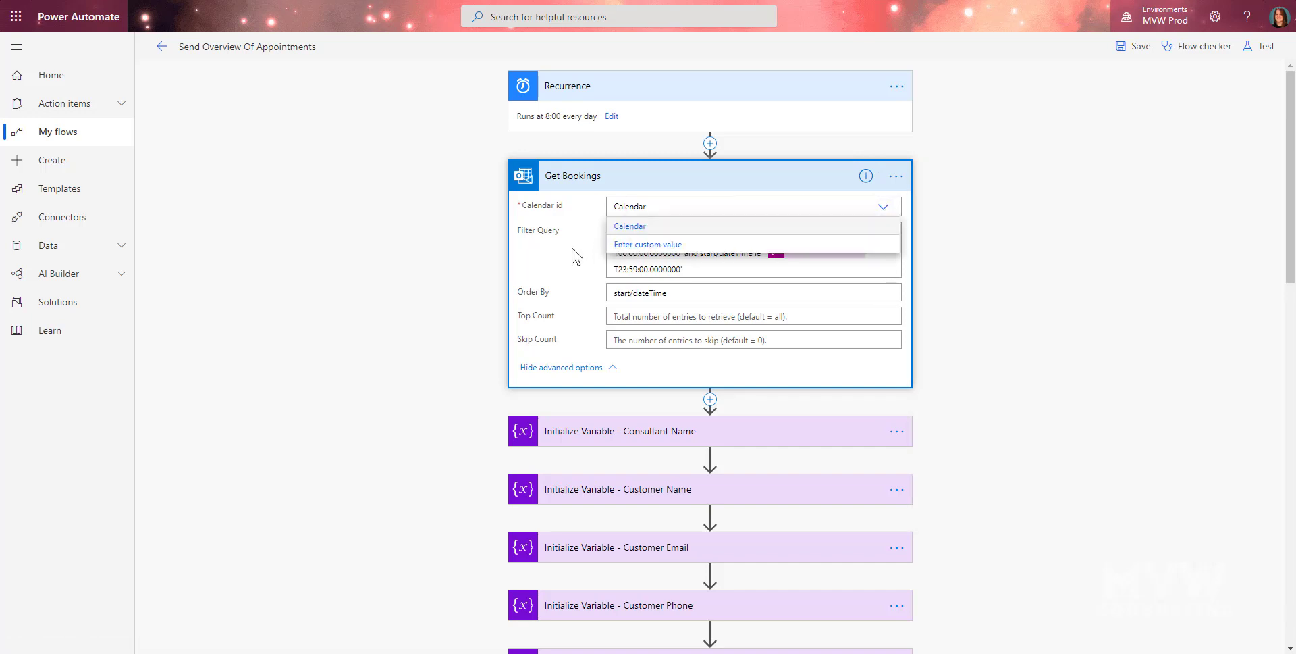
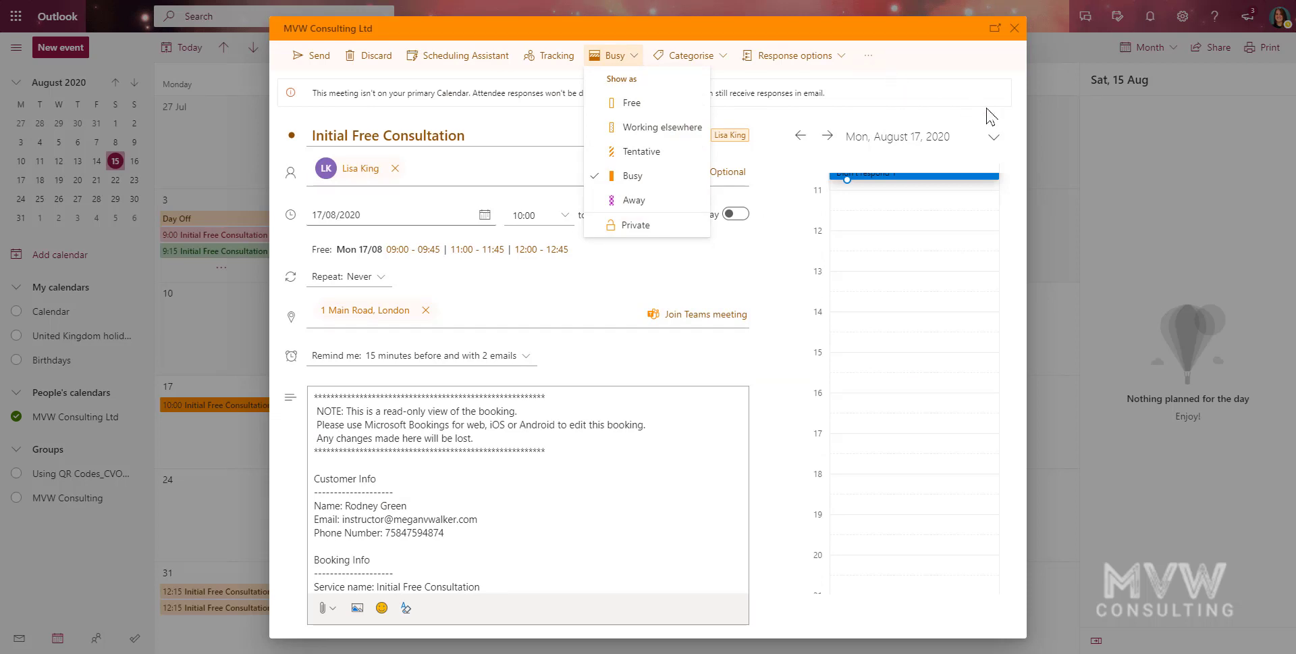
{"action": "left_click", "coordinate": [1014, 28]}
{"action": "left_click", "coordinate": [634, 368]}
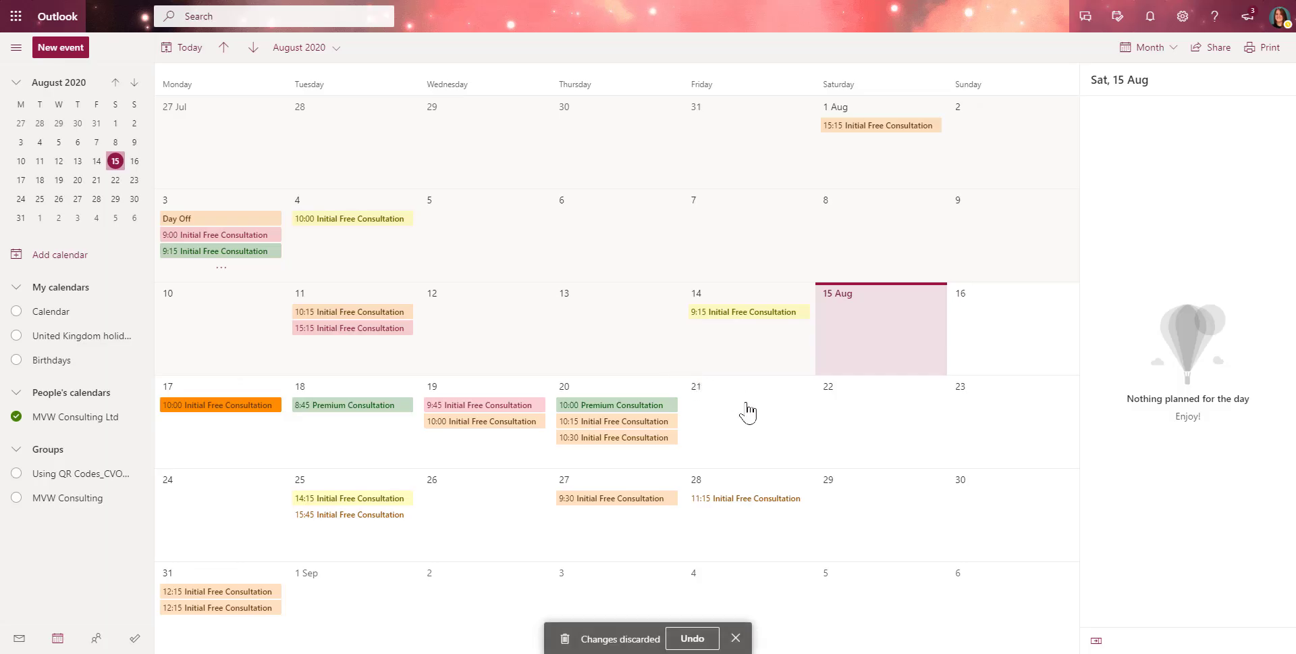
Step: Open the 3 August Day Off event for editing, check its Show as options and close it, discarding changes
{"action": "left_click", "coordinate": [231, 220]}
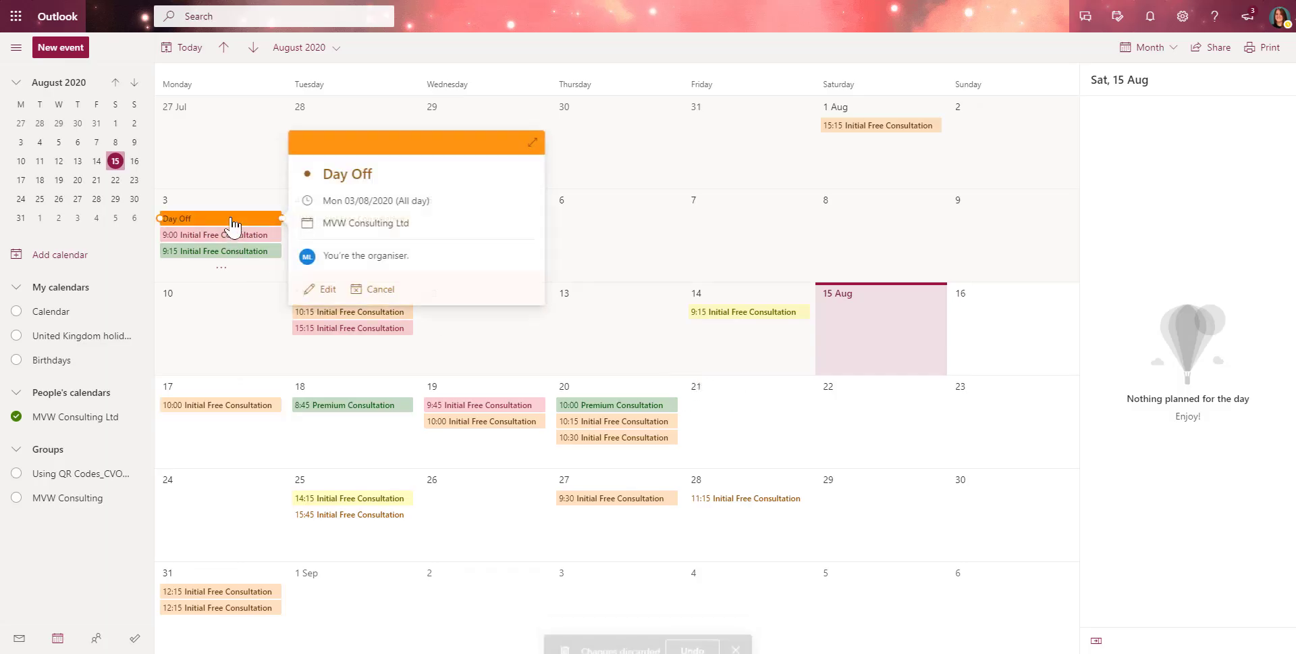
{"action": "left_click", "coordinate": [324, 289]}
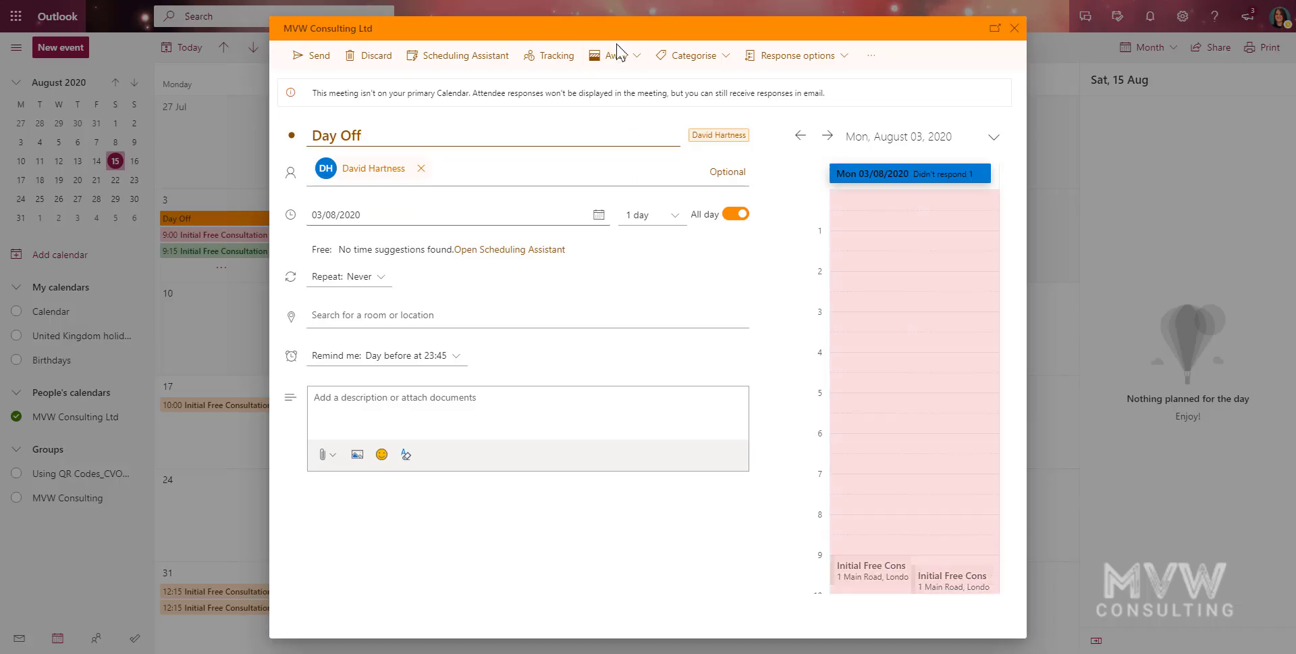
{"action": "left_click", "coordinate": [618, 52]}
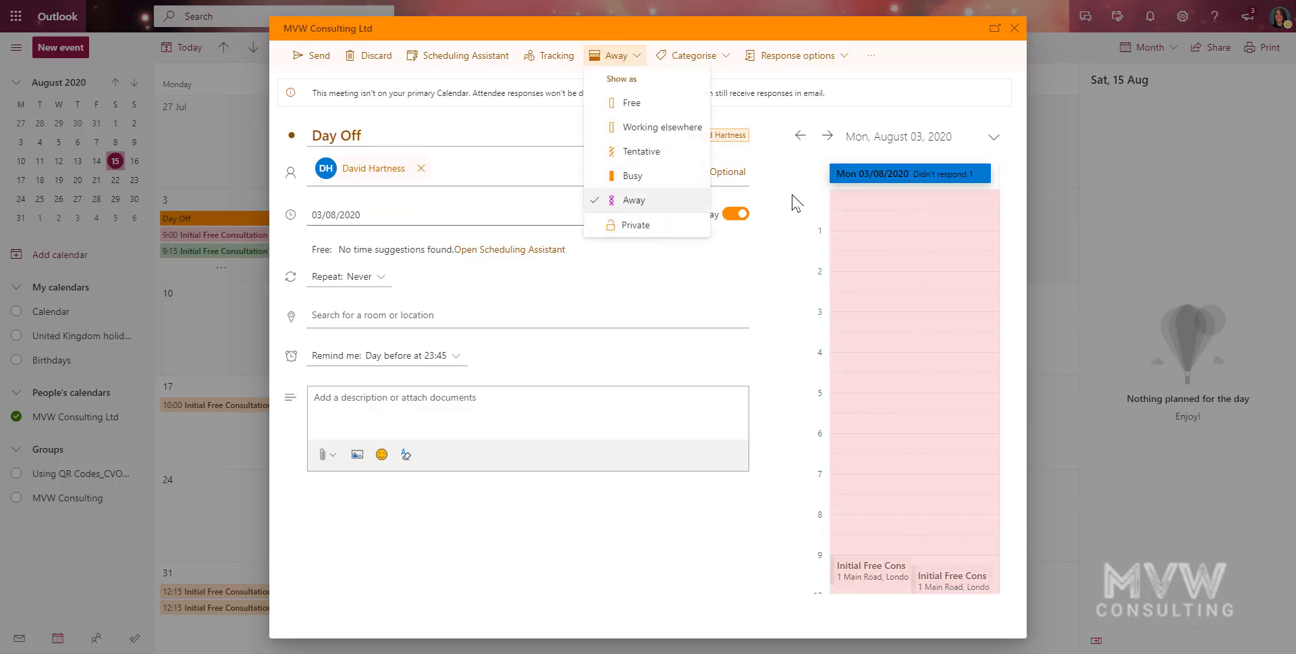
{"action": "left_click", "coordinate": [1015, 28]}
{"action": "left_click", "coordinate": [656, 364]}
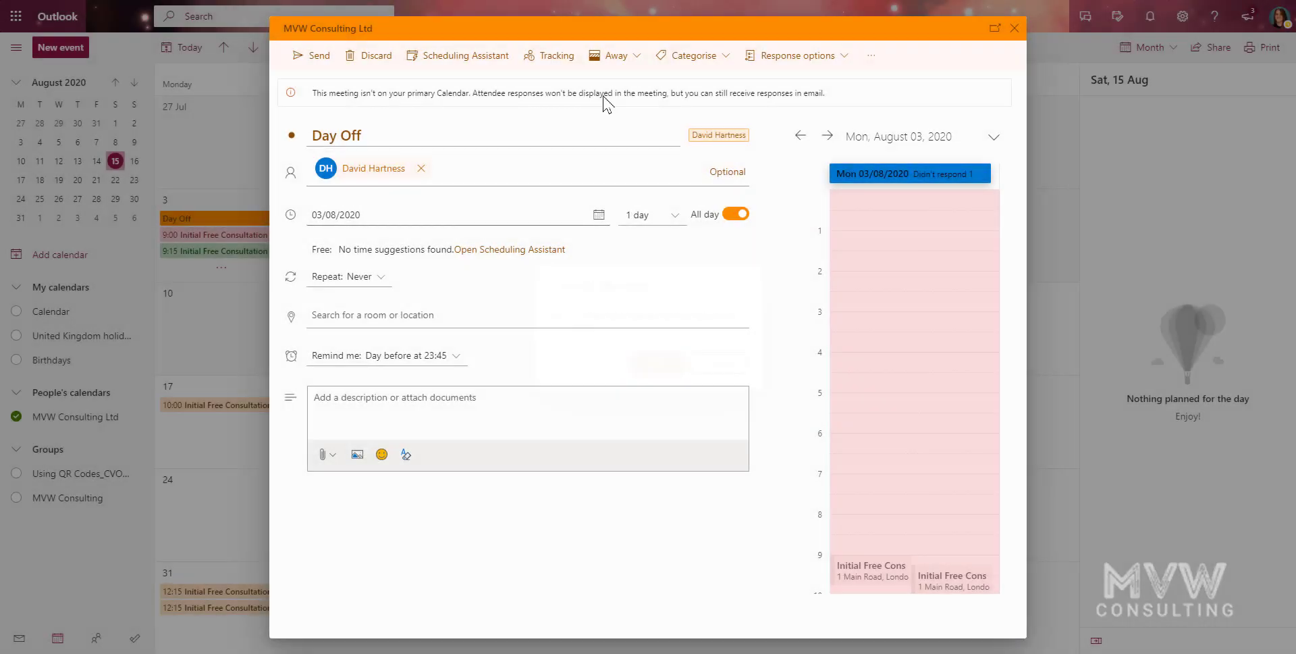
Step: In Power Automate, inspect start/dateTime and the first formatDateTime expression in the Get Bookings filter query, and collapse the action
{"action": "key", "text": "alt+Tab"}
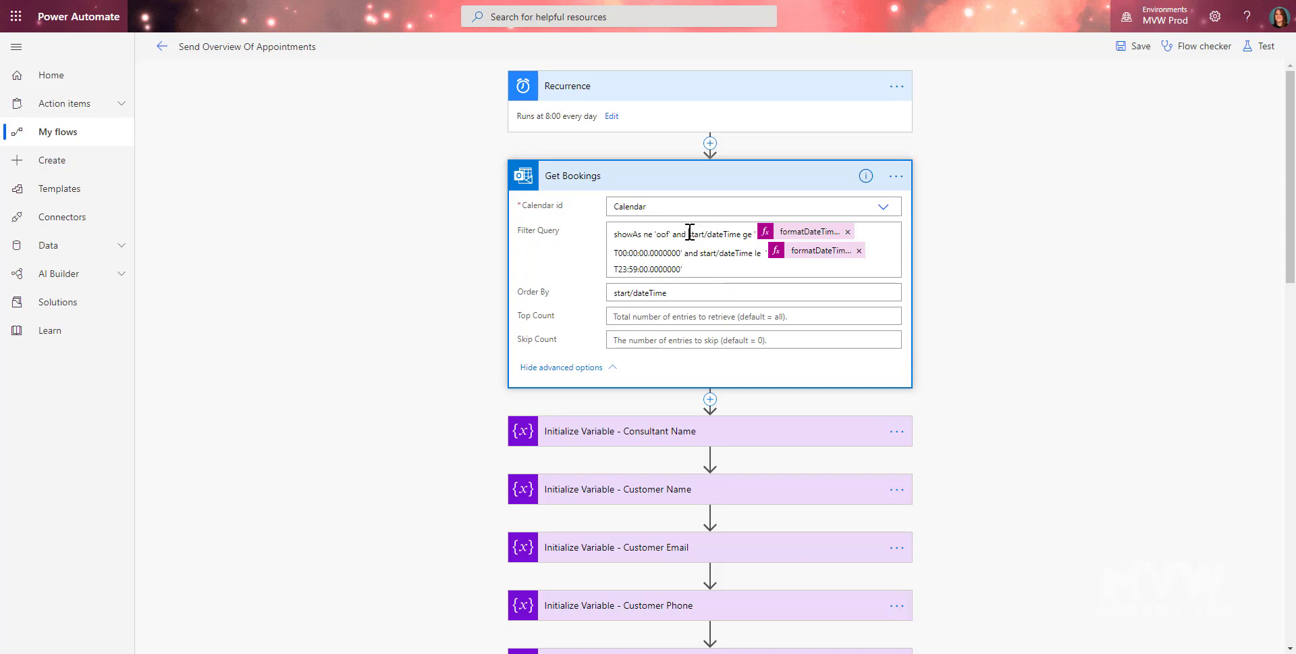
{"action": "left_click_drag", "start_coordinate": [688, 233], "coordinate": [742, 234]}
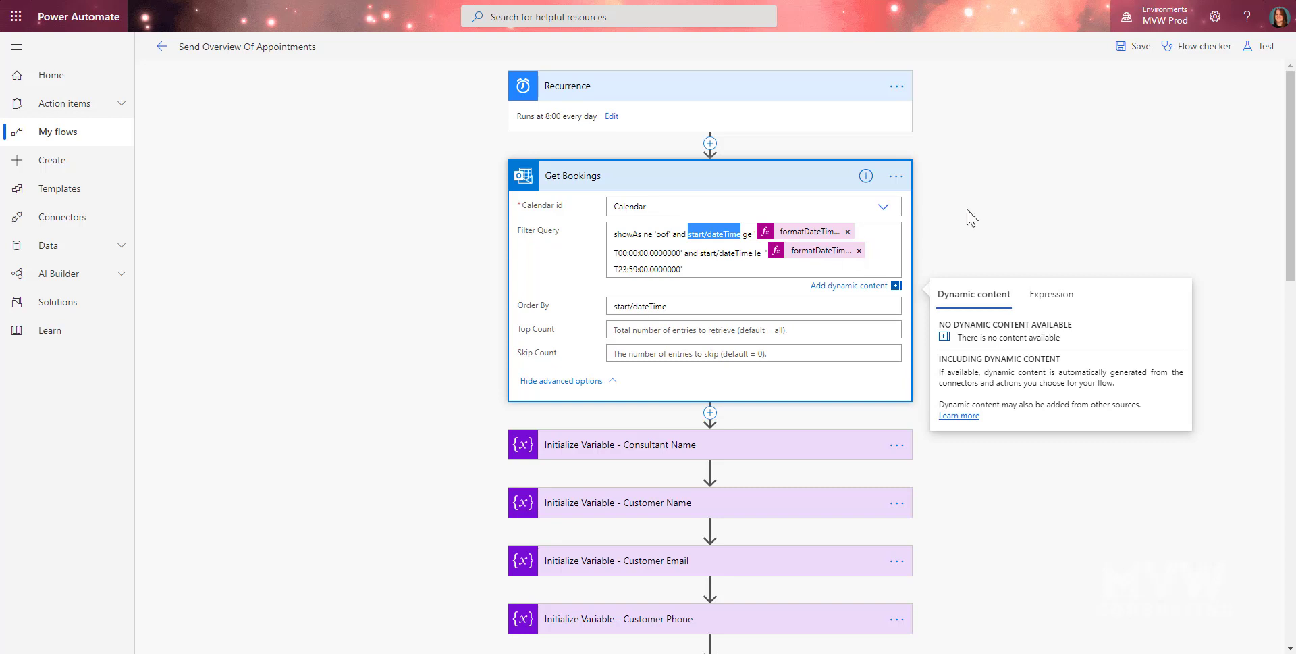
{"action": "left_click", "coordinate": [790, 237]}
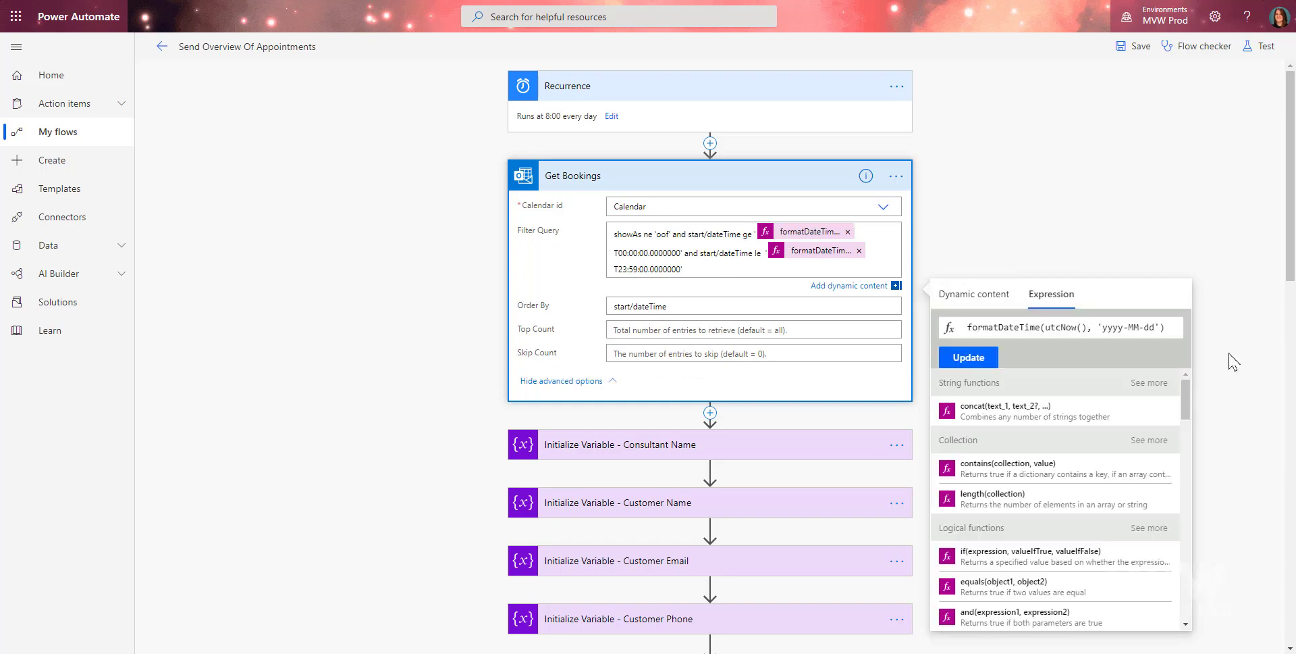
{"action": "left_click", "coordinate": [1177, 329]}
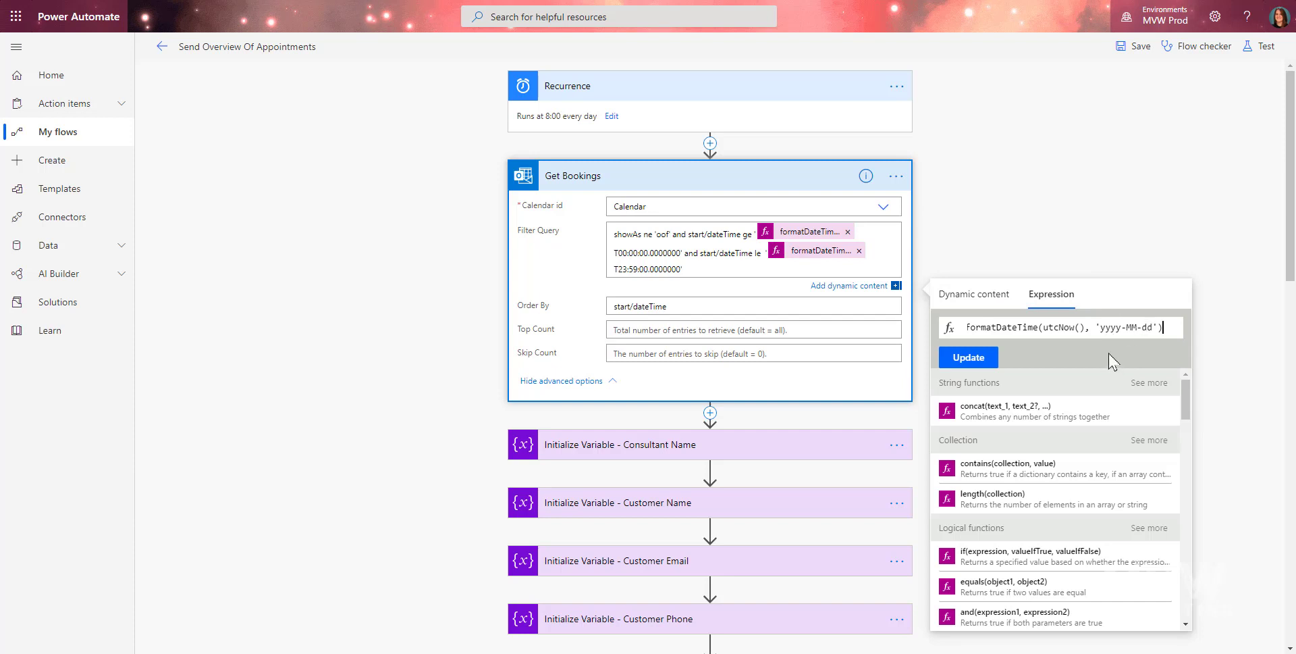
{"action": "left_click", "coordinate": [773, 176]}
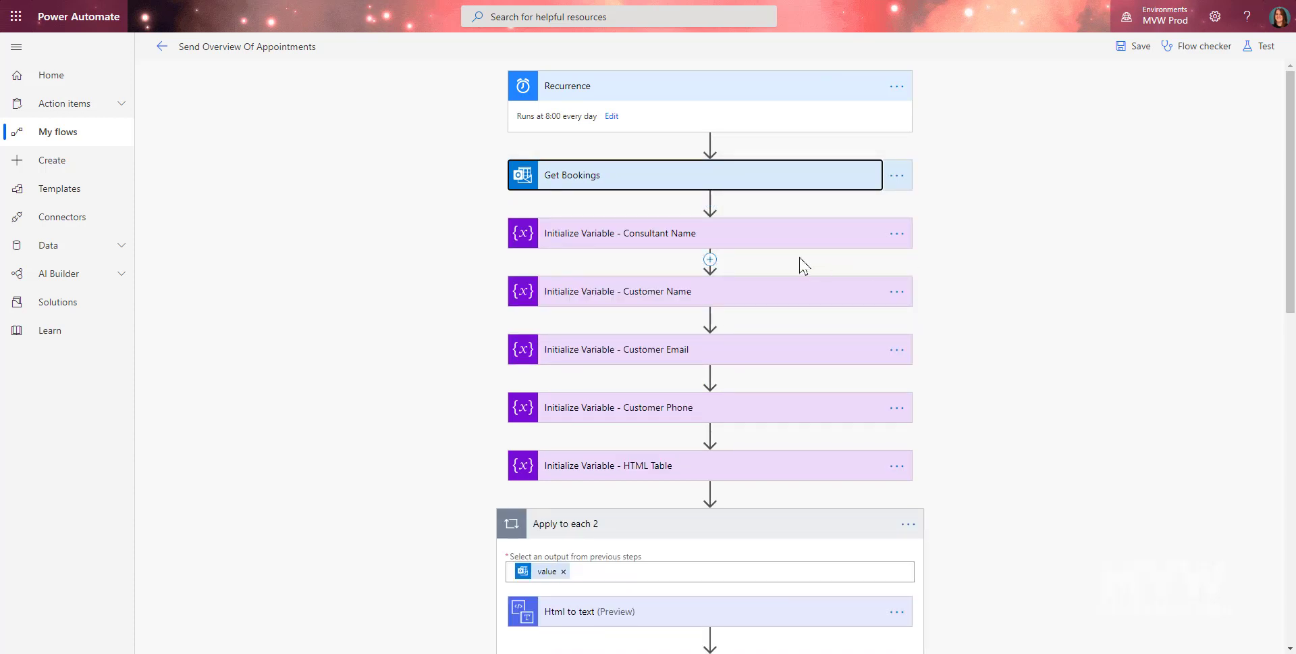
Step: Expand the Initialize Variable actions for Consultant Name, Customer Name, Customer Email, Customer Phone and HTML Table to review their names and types
{"action": "left_click", "coordinate": [879, 240]}
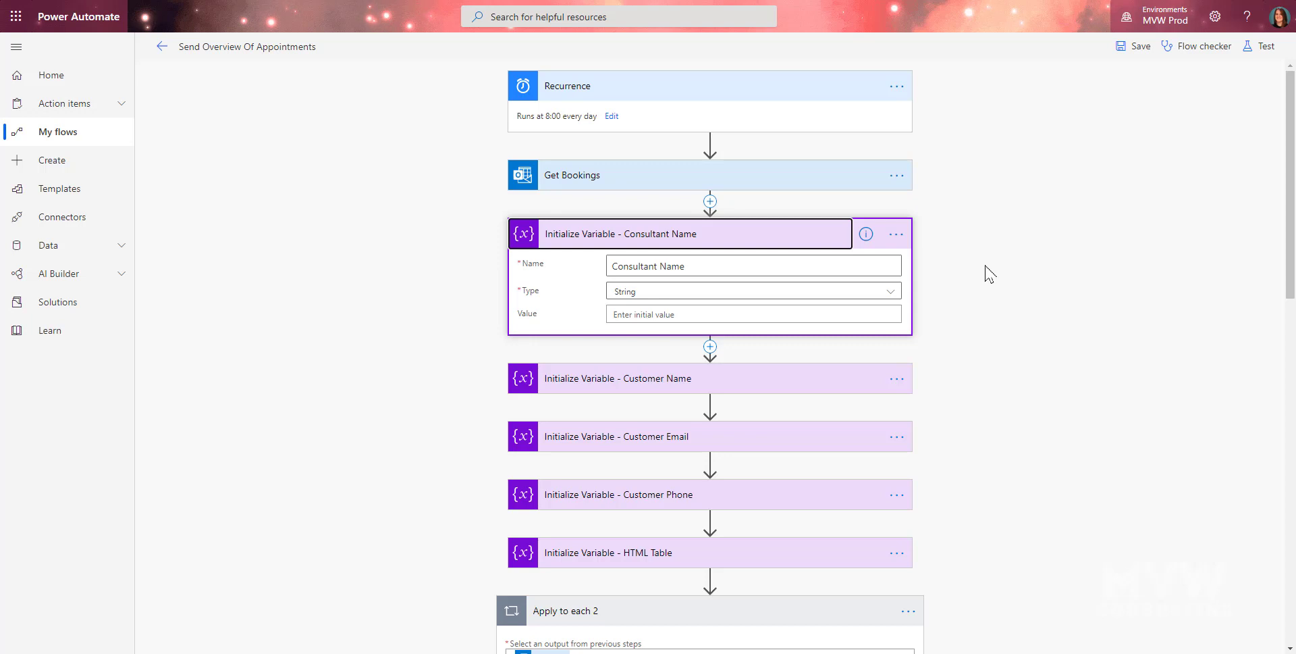
{"action": "scroll", "coordinate": [984, 376], "scroll_direction": "down", "scroll_amount": 3}
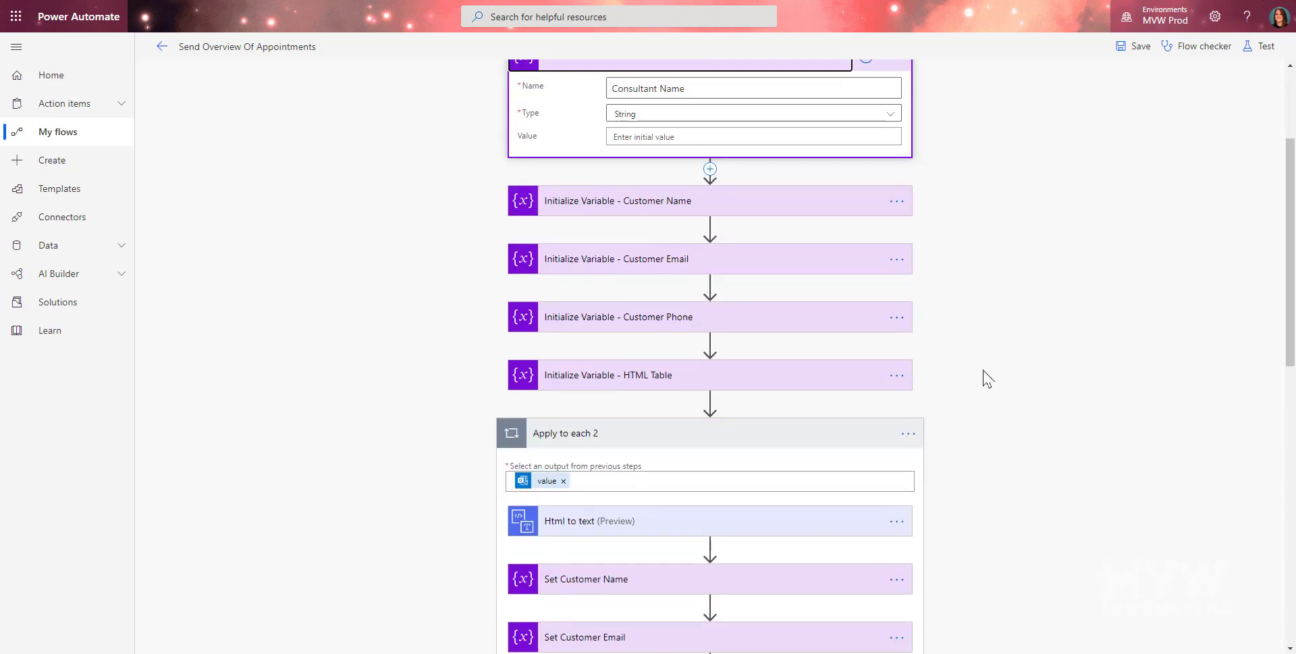
{"action": "scroll", "coordinate": [869, 324], "scroll_direction": "up", "scroll_amount": 3}
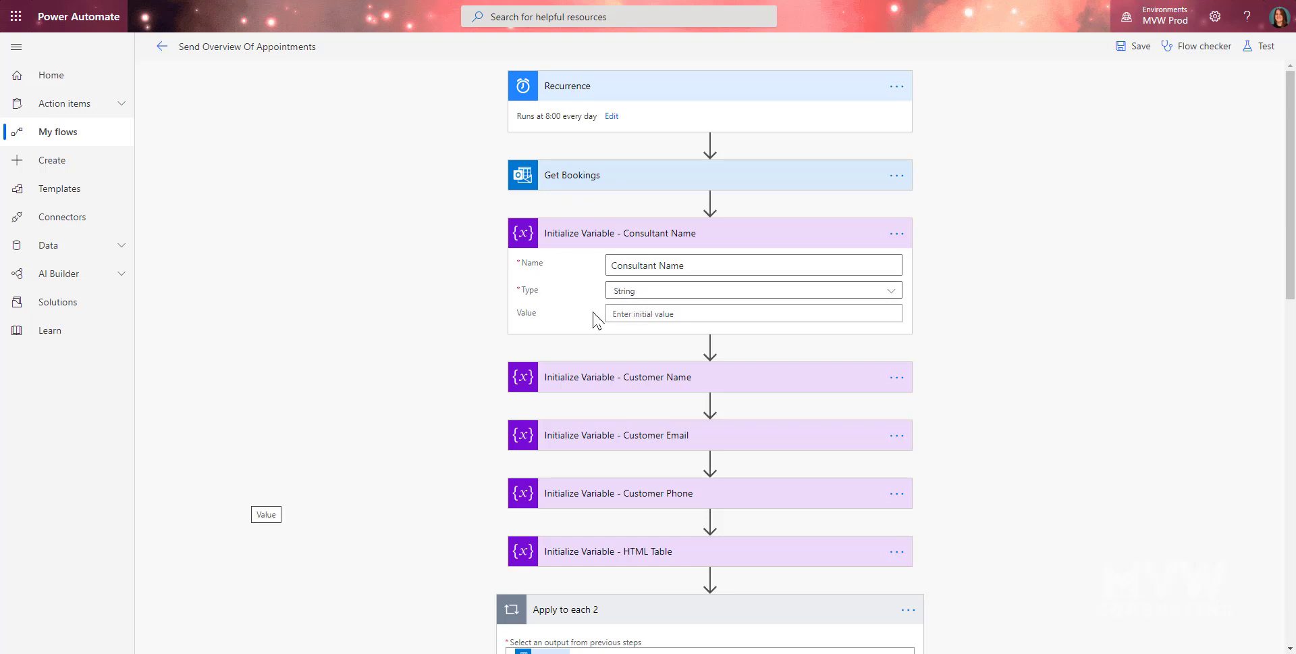
{"action": "left_click", "coordinate": [902, 382]}
{"action": "scroll", "coordinate": [937, 376], "scroll_direction": "down", "scroll_amount": 3}
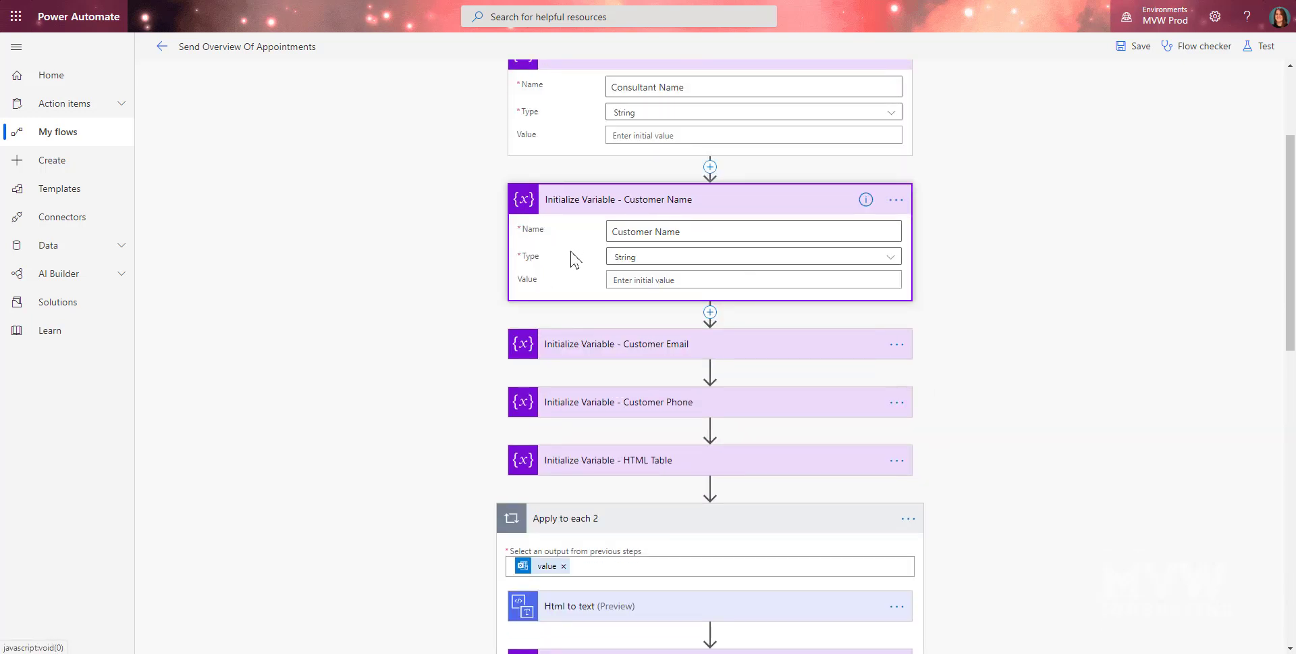
{"action": "left_click", "coordinate": [608, 345]}
{"action": "left_click", "coordinate": [567, 314]}
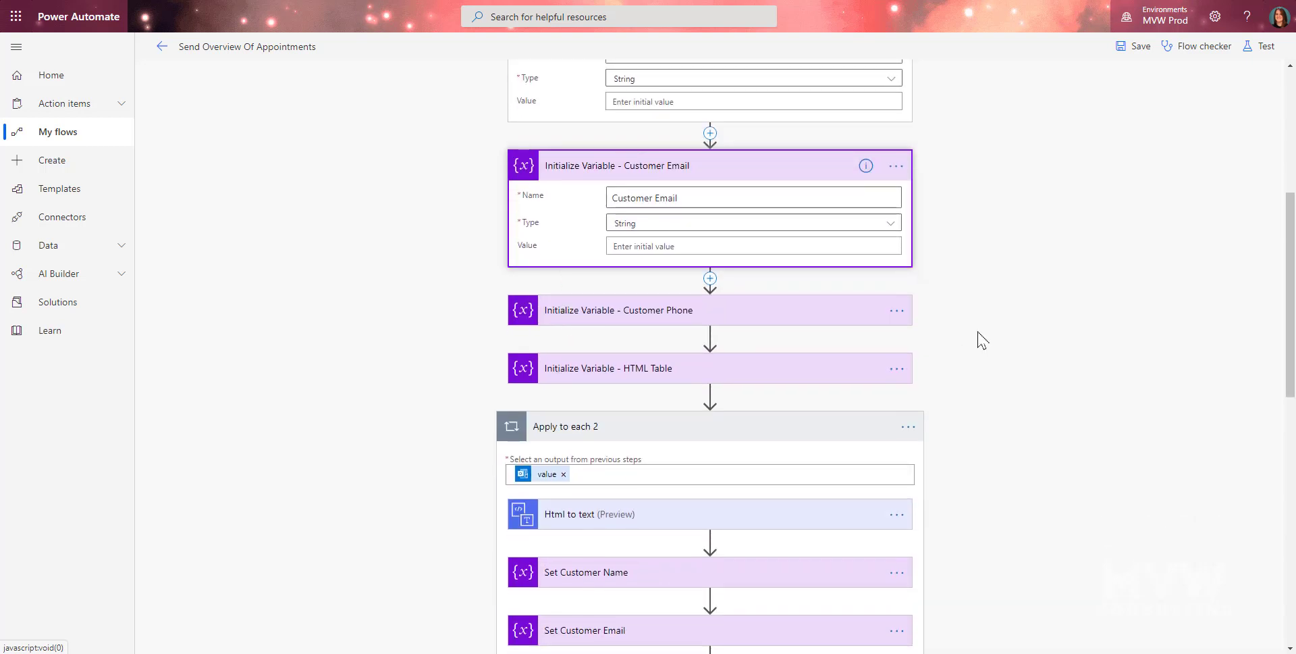
{"action": "left_click", "coordinate": [638, 365]}
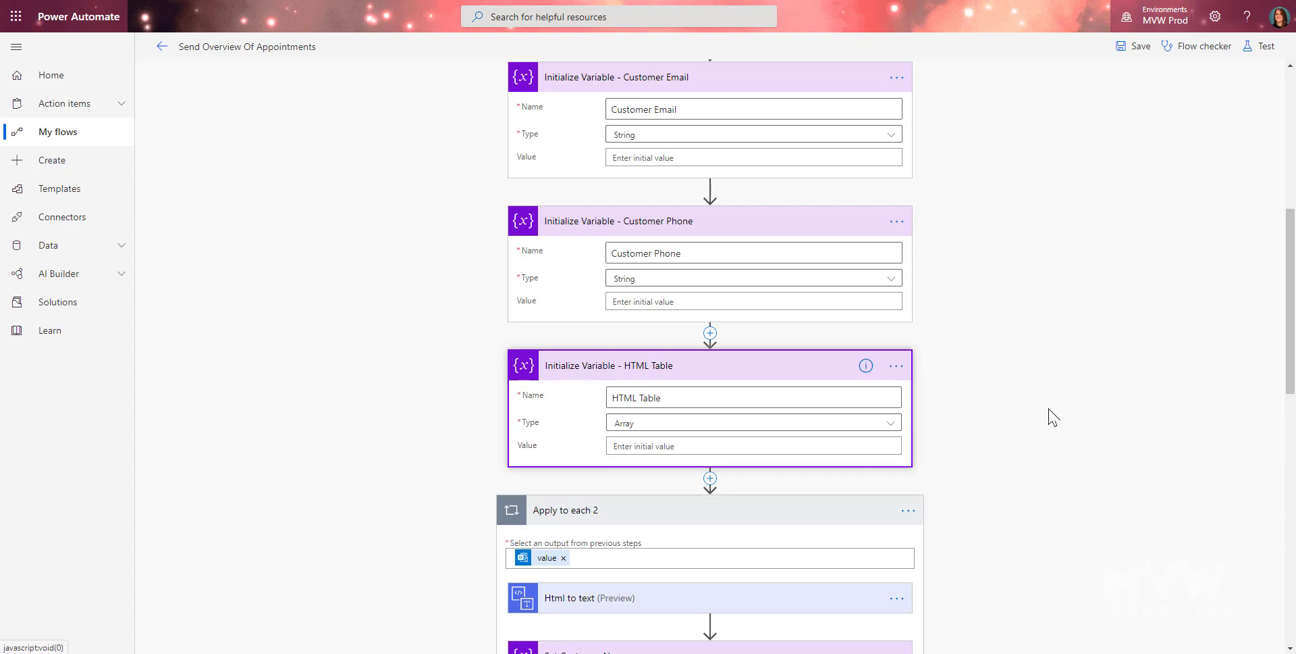
Step: Expand the Html to text action inside Apply to each 2 and examine its Body content and the available dynamic content
{"action": "scroll", "coordinate": [1065, 327], "scroll_direction": "down", "scroll_amount": 4}
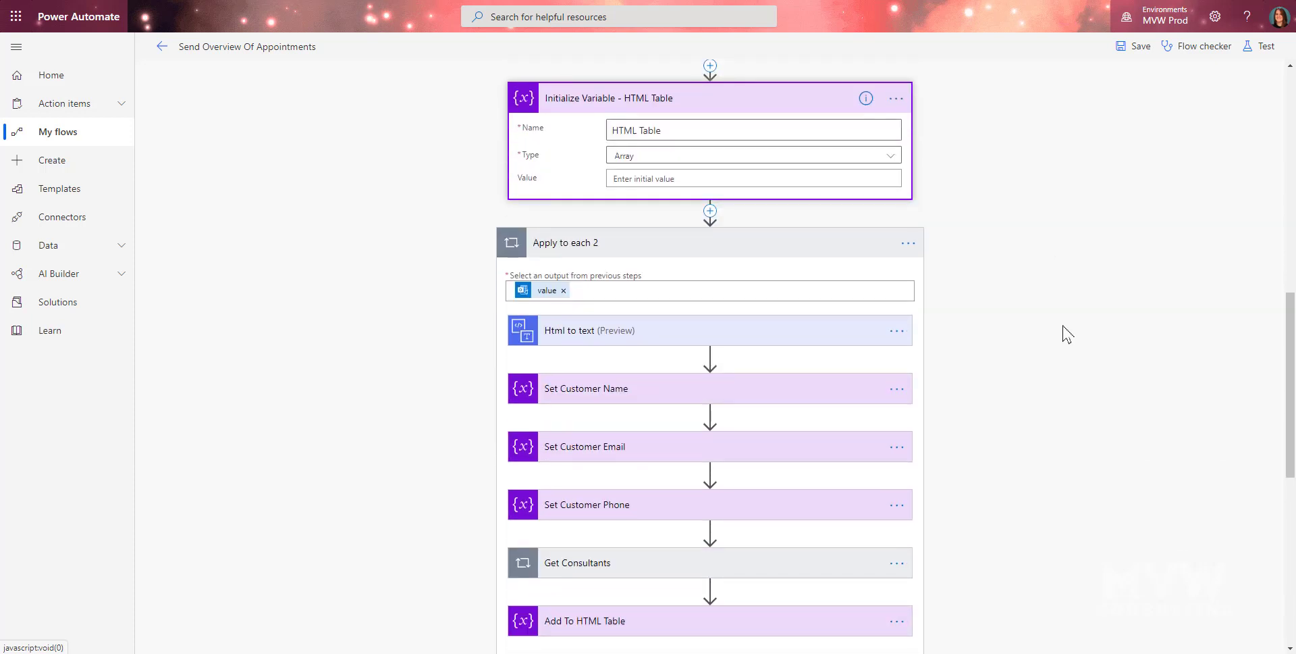
{"action": "scroll", "coordinate": [1065, 334], "scroll_direction": "down", "scroll_amount": 1}
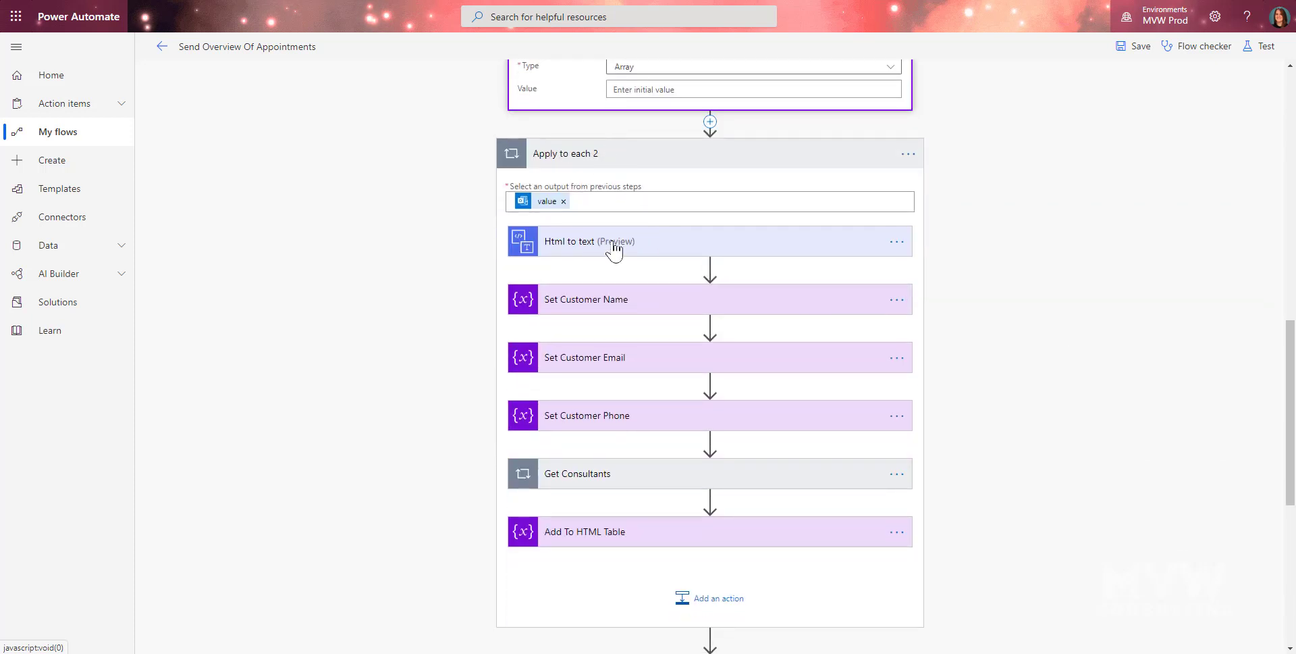
{"action": "left_click", "coordinate": [806, 255]}
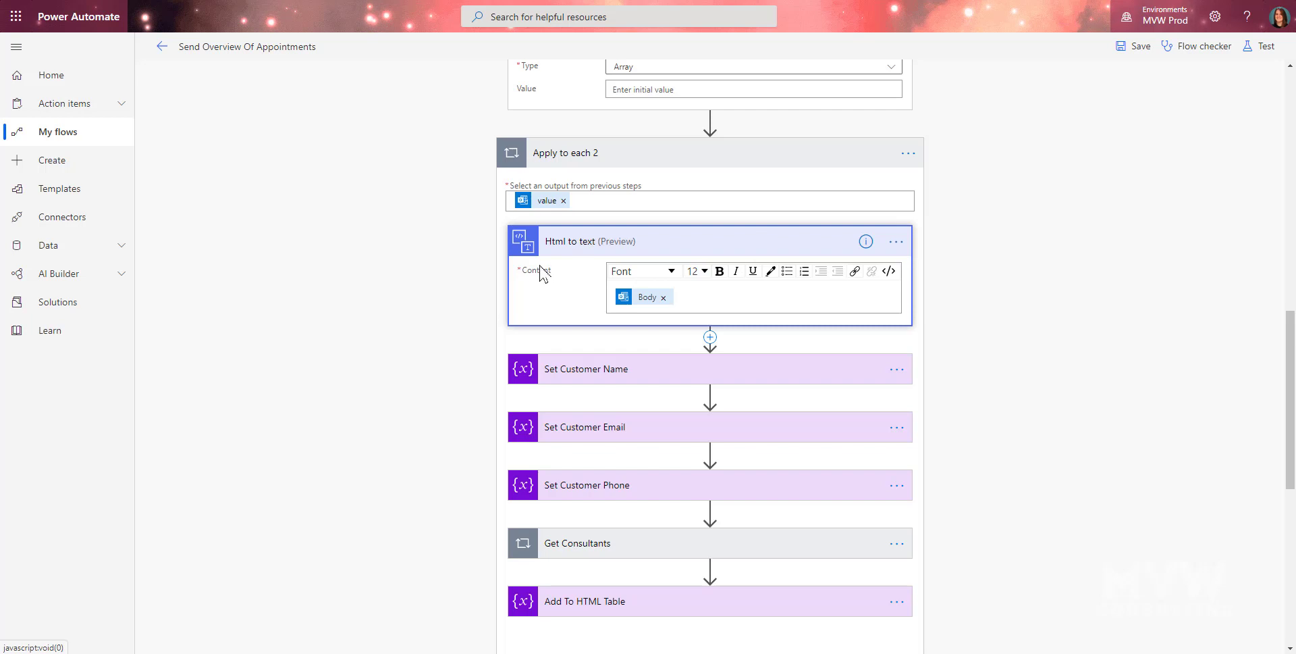
{"action": "mouse_move", "coordinate": [642, 304]}
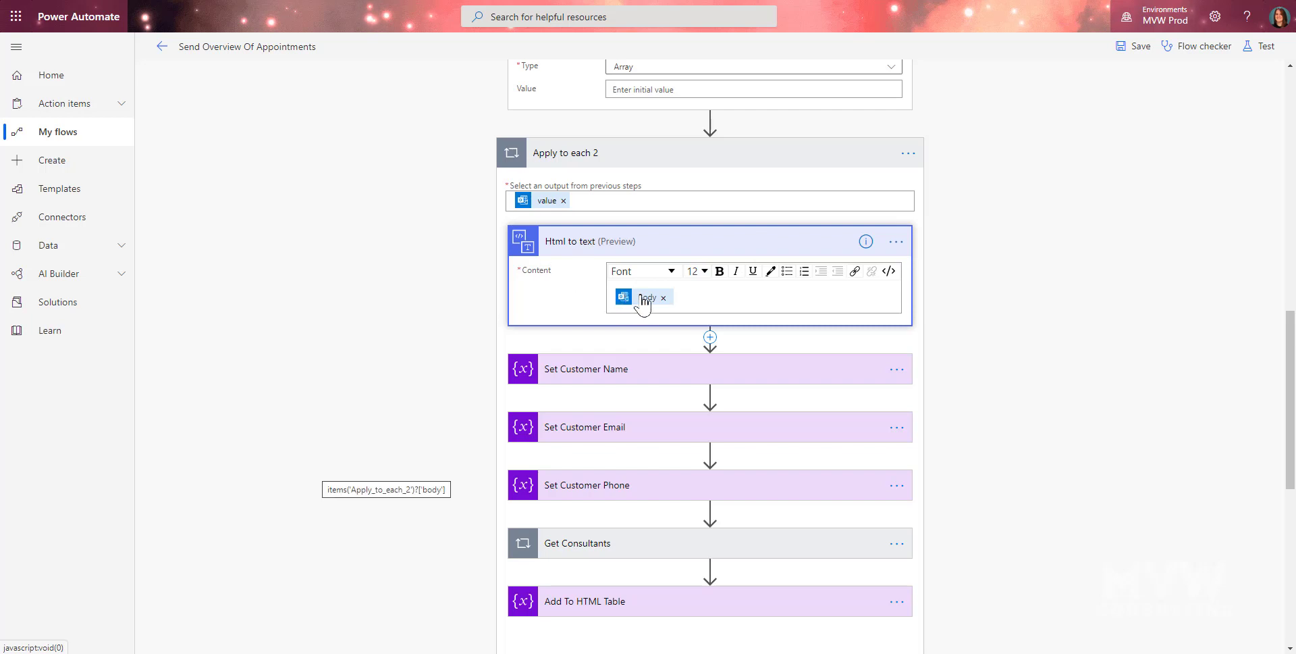
{"action": "scroll", "coordinate": [1047, 309], "scroll_direction": "up", "scroll_amount": 10}
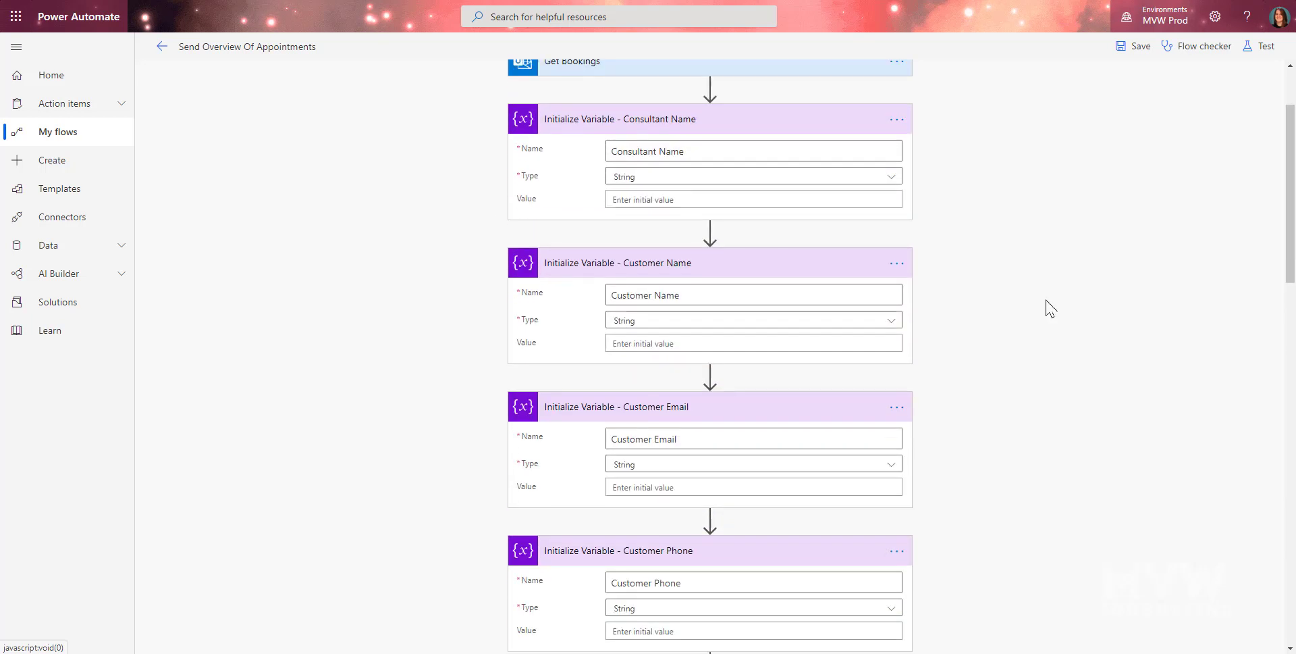
{"action": "scroll", "coordinate": [970, 298], "scroll_direction": "down", "scroll_amount": 10}
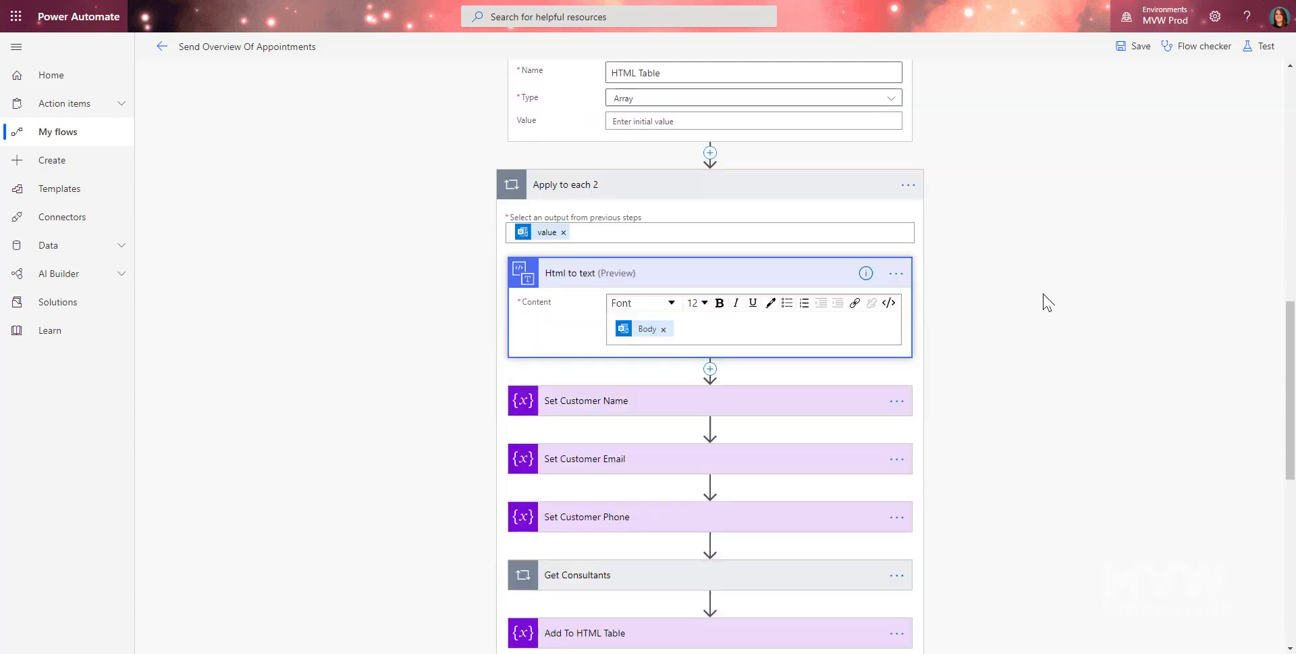
{"action": "left_click", "coordinate": [739, 297]}
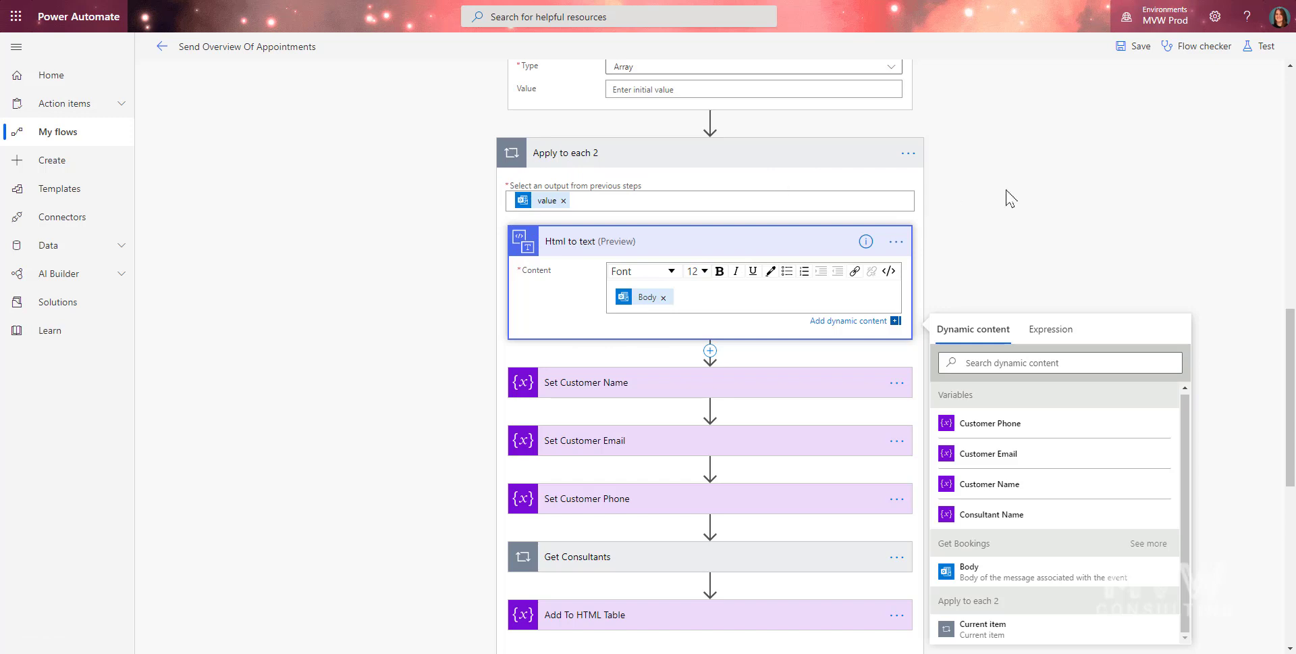
Step: Expand the Set Customer Name action and compare it with the Customer Name variable initialized earlier in the flow
{"action": "scroll", "coordinate": [1009, 196], "scroll_direction": "down", "scroll_amount": 1}
{"action": "left_click", "coordinate": [680, 298]}
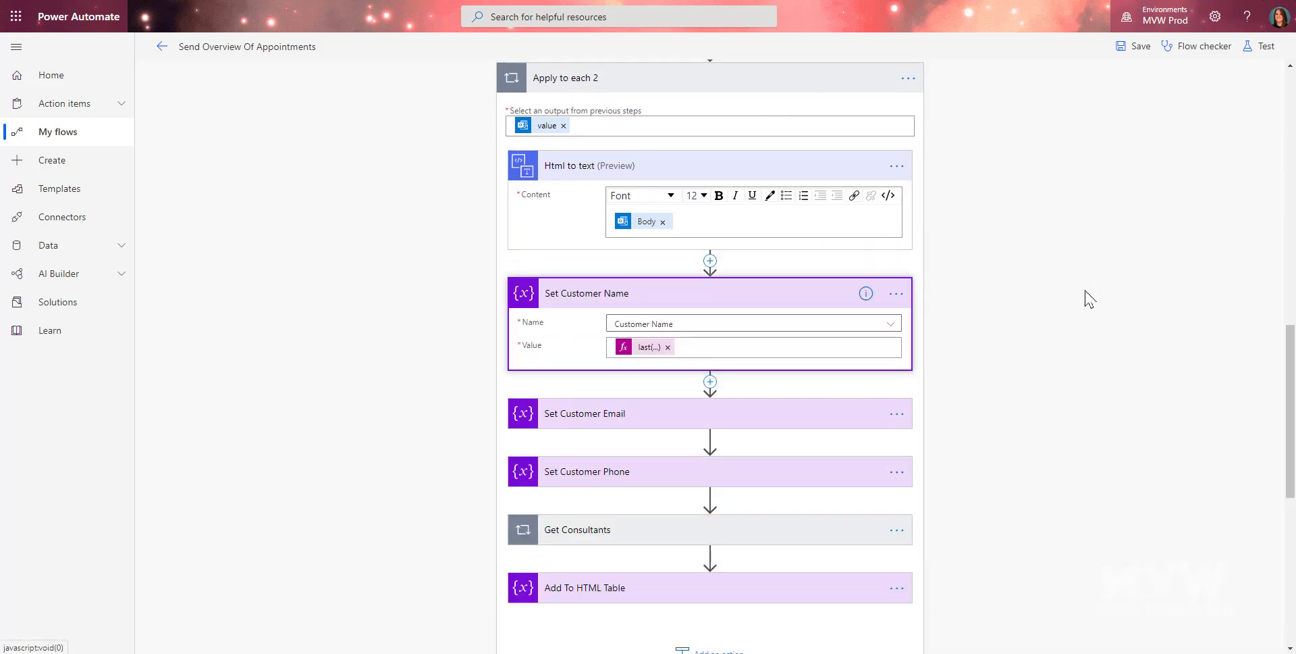
{"action": "scroll", "coordinate": [1087, 302], "scroll_direction": "up", "scroll_amount": 7}
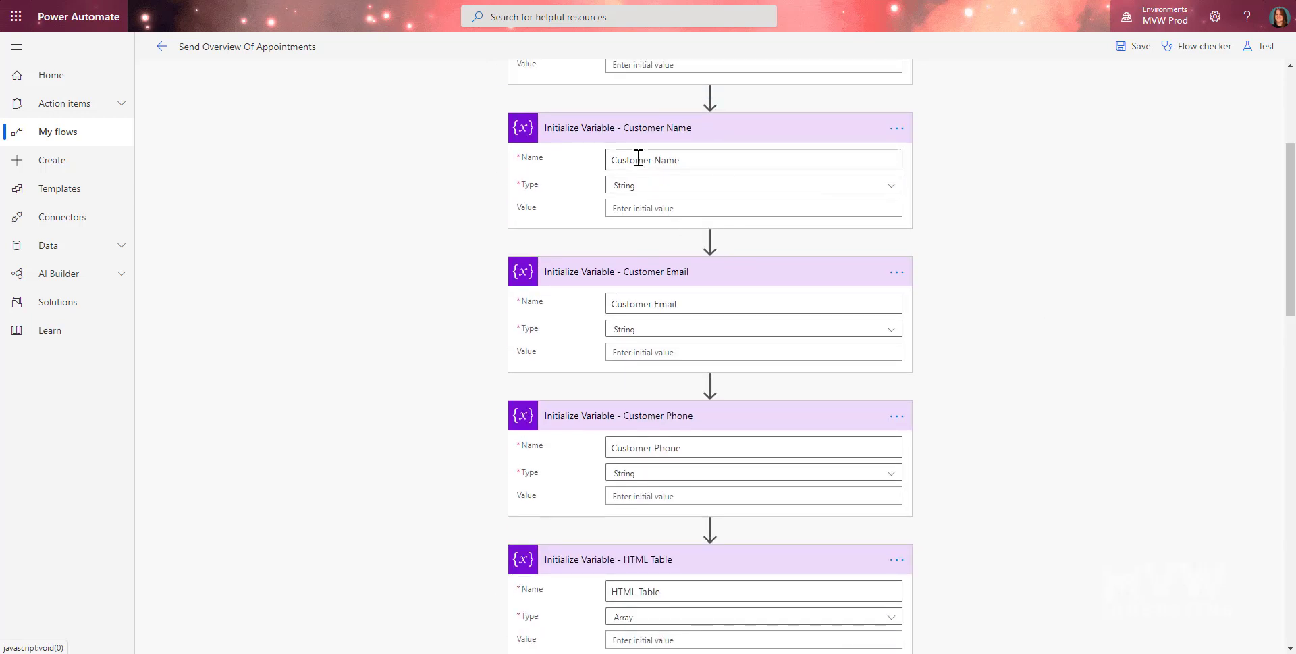
{"action": "scroll", "coordinate": [1177, 301], "scroll_direction": "down", "scroll_amount": 7}
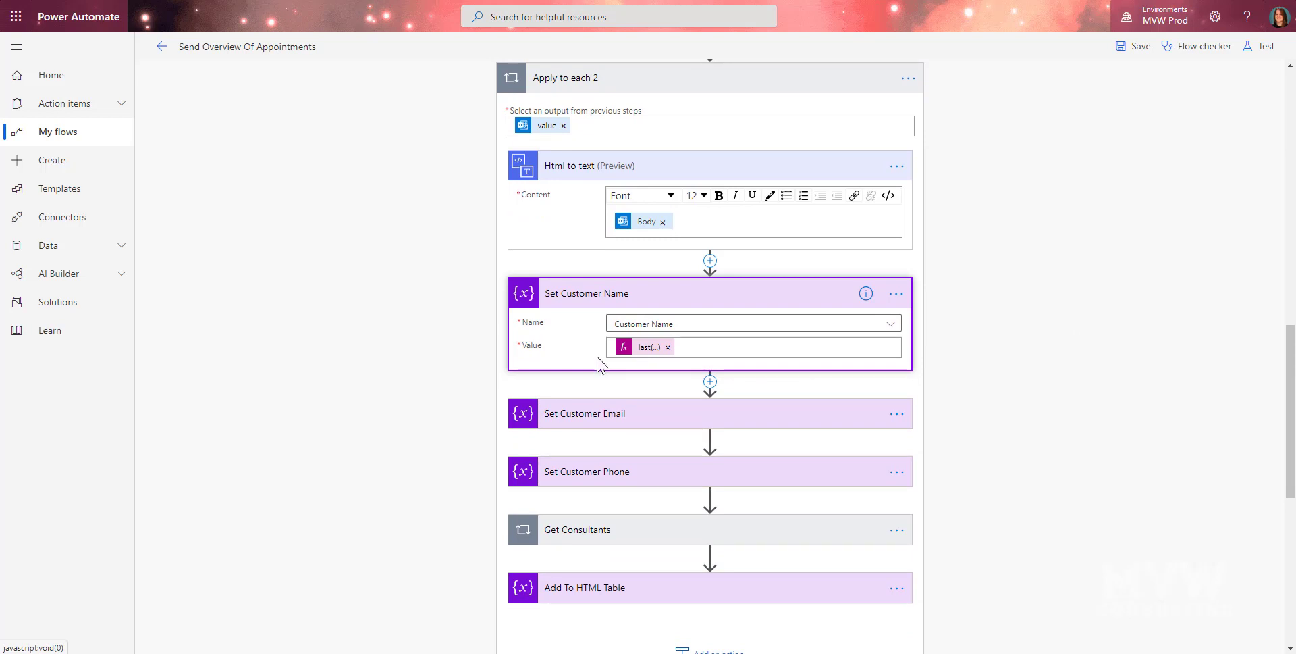
Step: Open the last(...) expression in Set Customer Name's value and read through it from the Html_to_text output to its end
{"action": "left_click", "coordinate": [643, 348]}
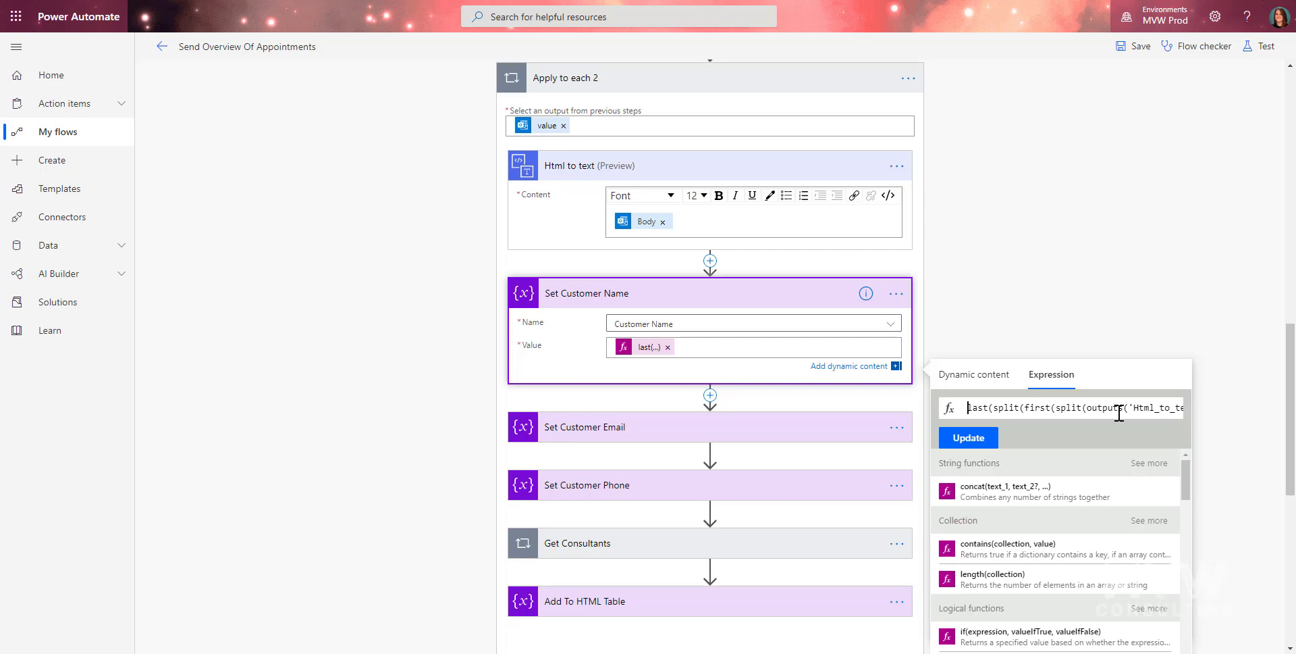
{"action": "double_click", "coordinate": [1173, 409]}
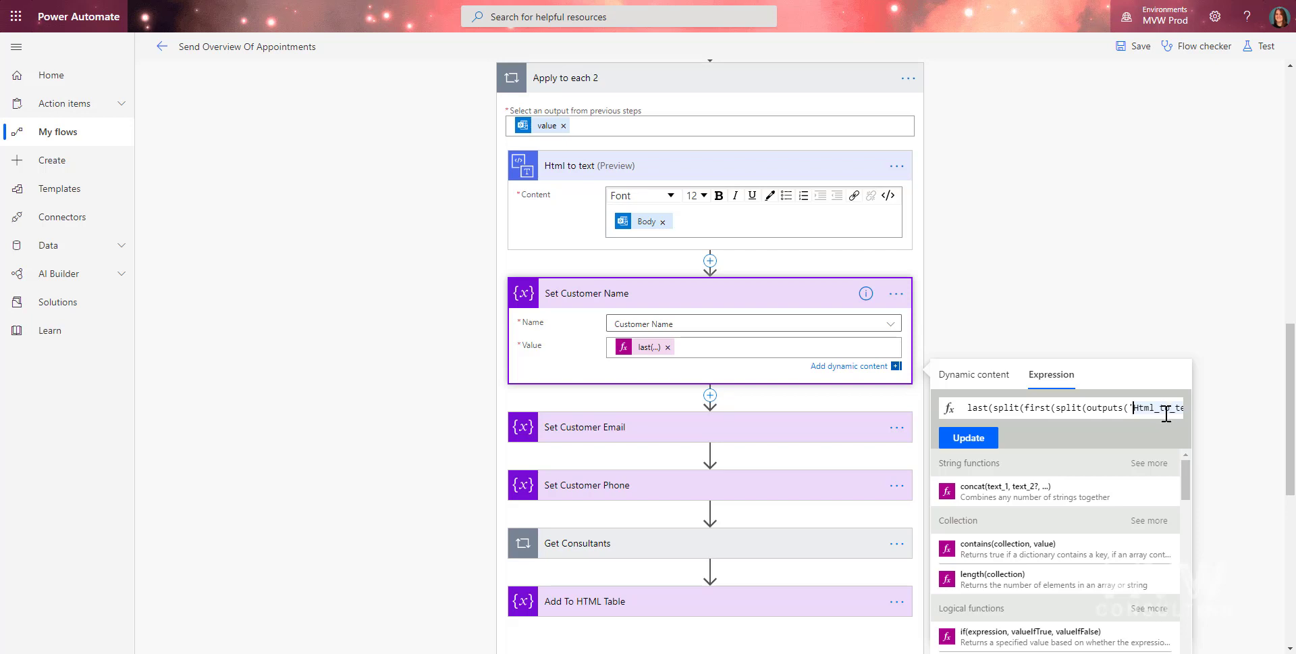
{"action": "left_click", "coordinate": [1166, 413]}
{"action": "key", "text": "Right"}
{"action": "key", "text": "Right"}
{"action": "key", "text": "Right"}
{"action": "key", "text": "Right"}
{"action": "key", "text": "Right"}
{"action": "key", "text": "Right"}
{"action": "key", "text": "Right"}
{"action": "key", "text": "Right"}
{"action": "key", "text": "Right"}
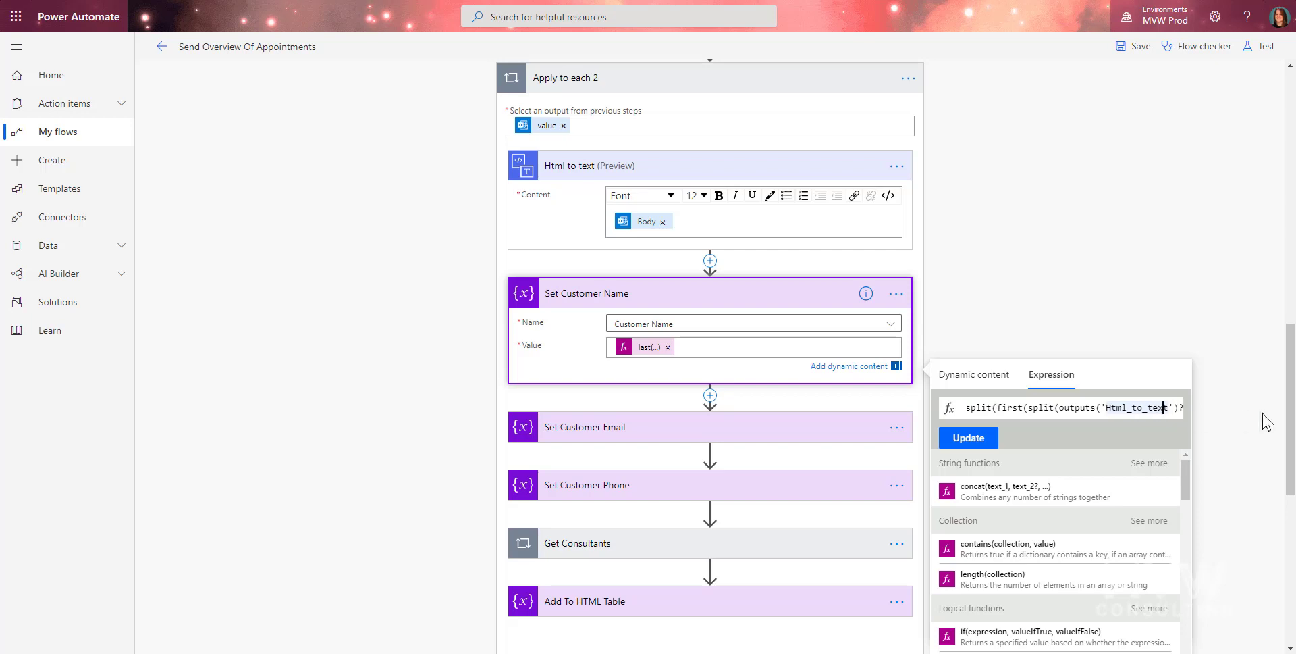
{"action": "key", "text": "Right"}
{"action": "key", "text": "Right"}
{"action": "key", "text": "Right"}
{"action": "key", "text": "Right"}
{"action": "key", "text": "Right"}
{"action": "key", "text": "Right"}
{"action": "key", "text": "Right"}
{"action": "key", "text": "Right"}
{"action": "key", "text": "Right"}
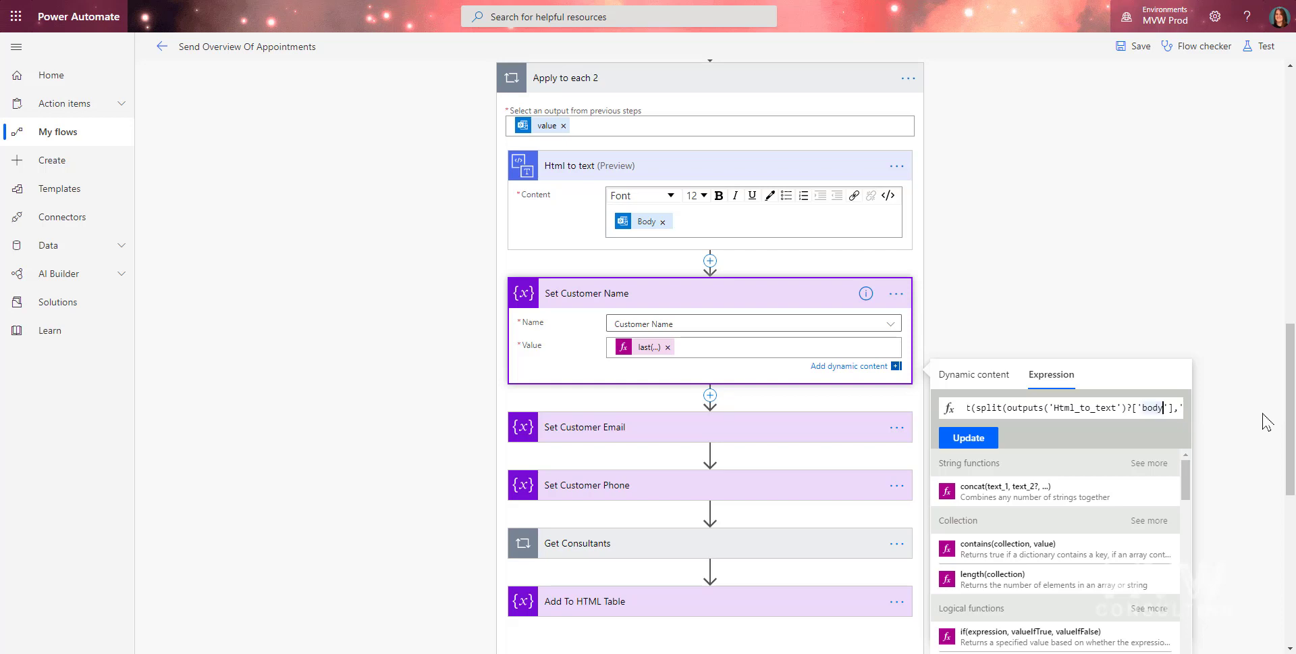
{"action": "key", "text": "Right"}
{"action": "key", "text": "Right"}
{"action": "key", "text": "Right"}
{"action": "key", "text": "Right"}
{"action": "key", "text": "Right"}
{"action": "key", "text": "Right"}
{"action": "key", "text": "Right"}
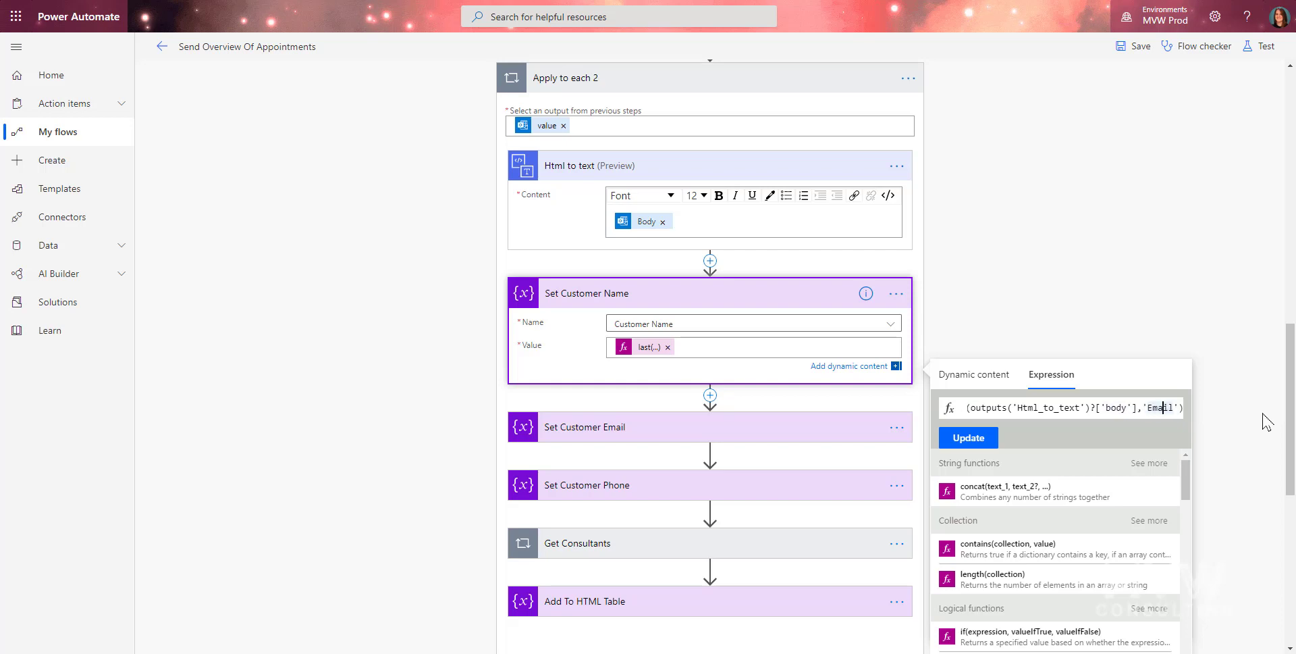
{"action": "key", "text": "Right"}
{"action": "key", "text": "Right"}
{"action": "key", "text": "Right"}
{"action": "key", "text": "shift+Right"}
{"action": "key", "text": "shift+Right"}
{"action": "key", "text": "shift+Right"}
{"action": "key", "text": "shift+Right"}
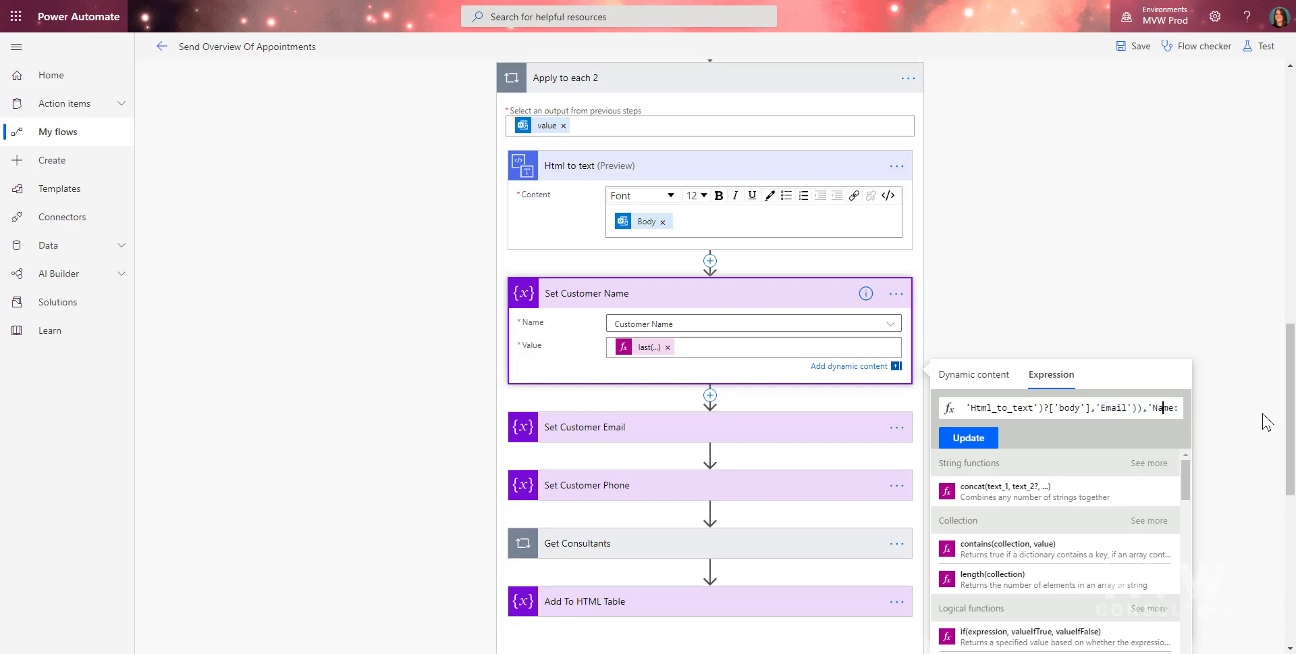
{"action": "key", "text": "End"}
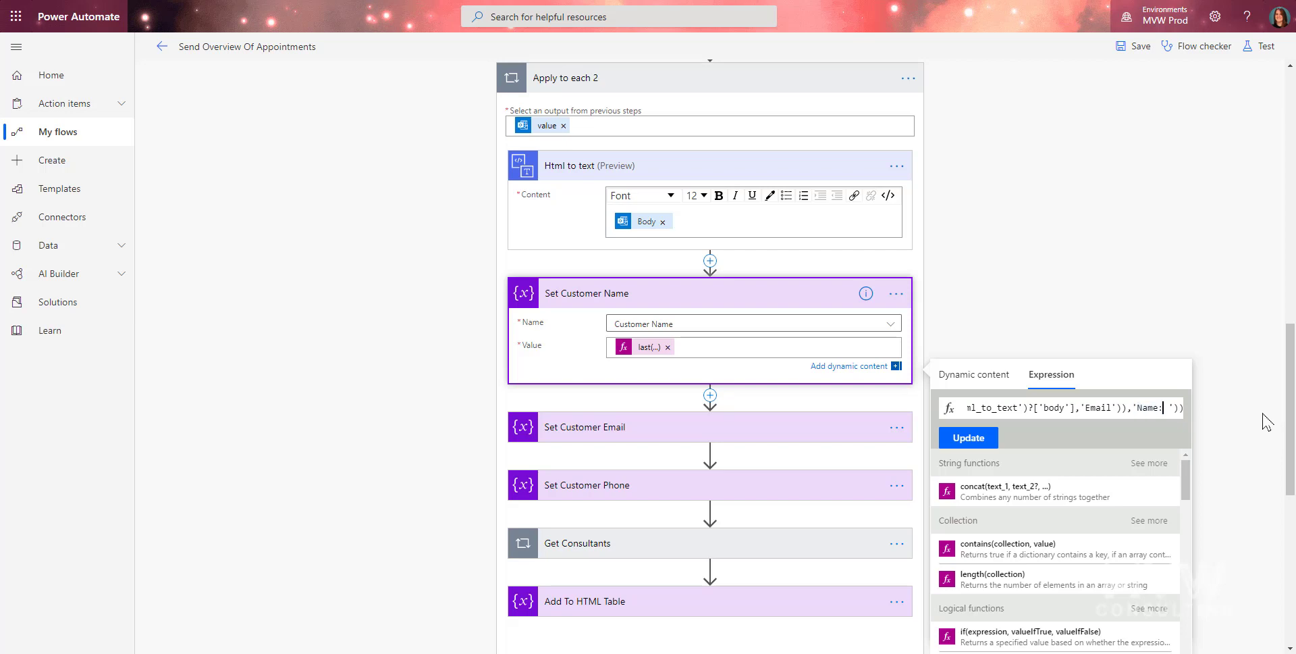
Step: Switch to the Outlook calendar and open the 10:00 Initial Free Consultation booking on 17 August to view its Customer Info section
{"action": "type", "text": ")"}
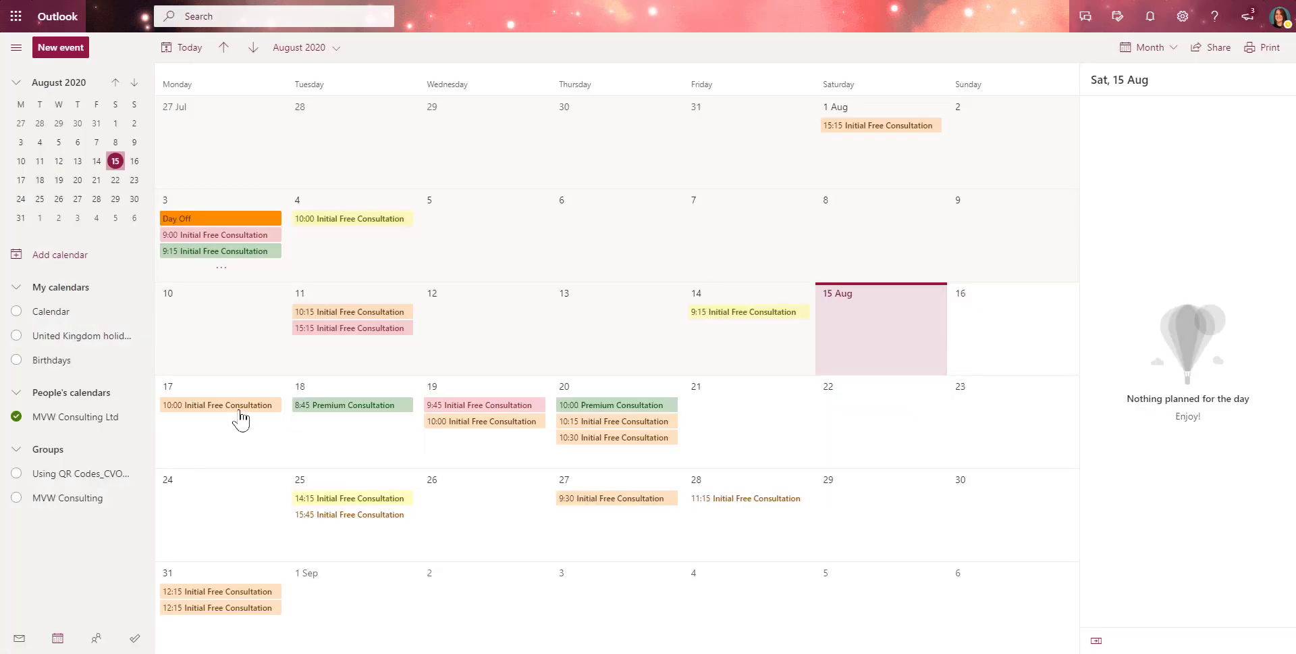
{"action": "left_click", "coordinate": [245, 405]}
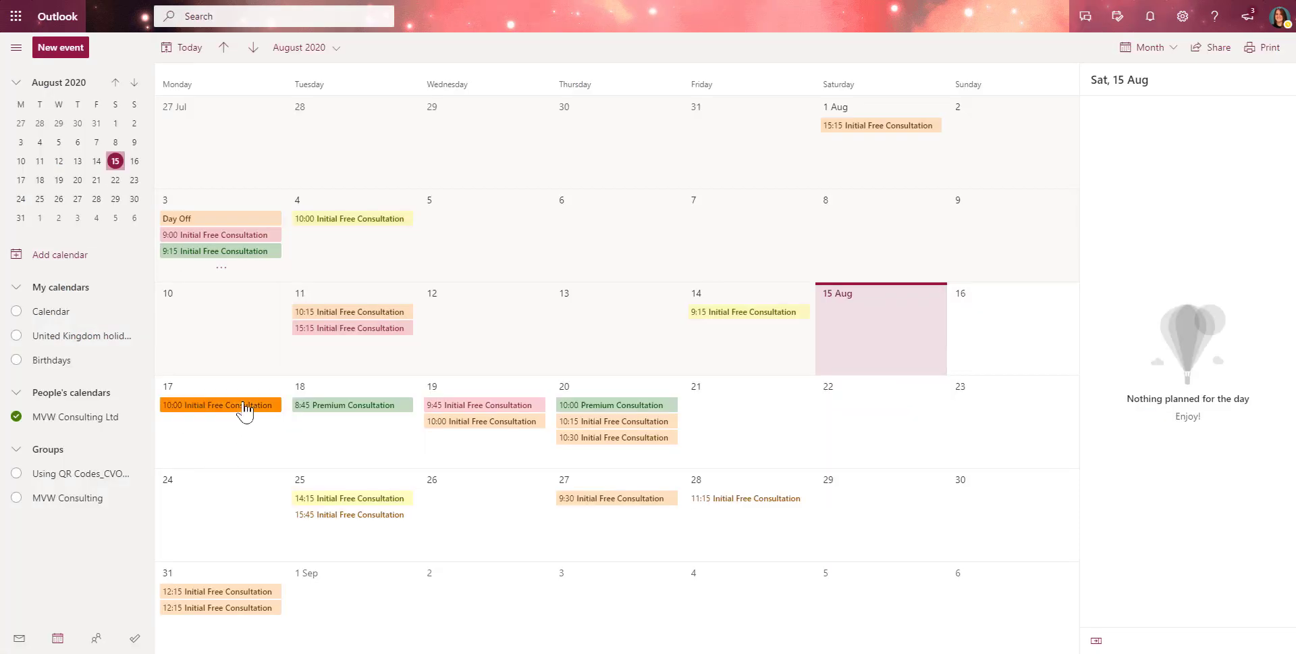
{"action": "left_click", "coordinate": [330, 536]}
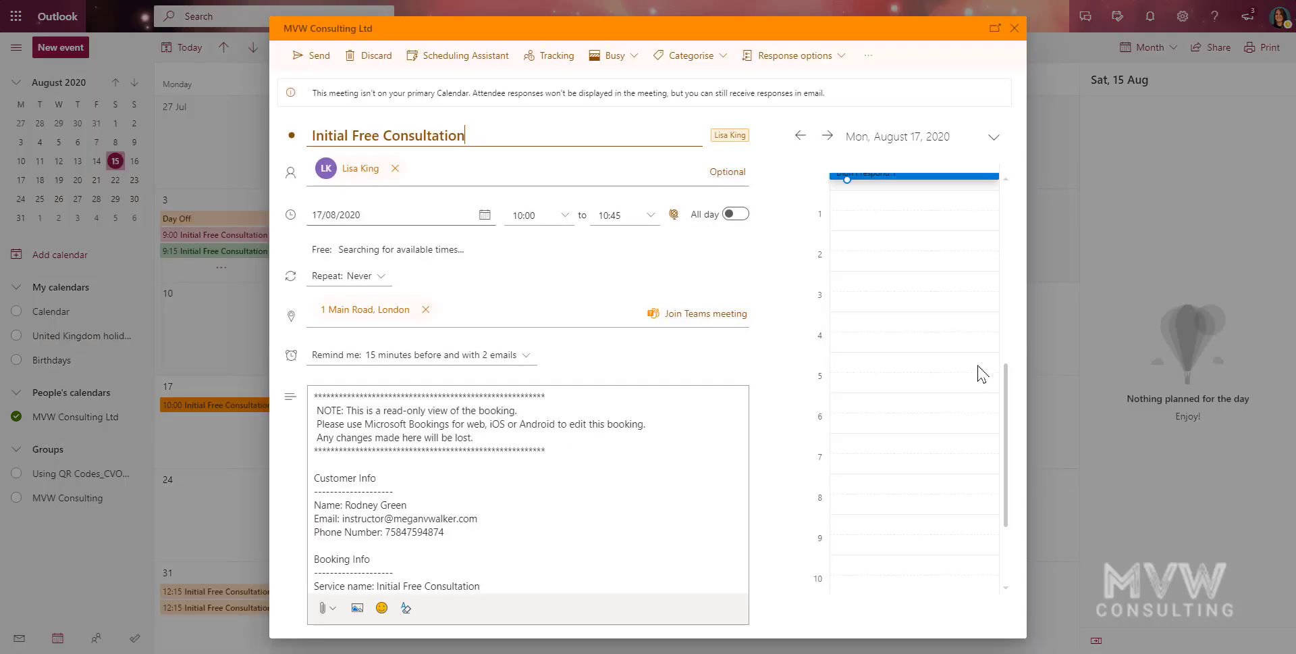
{"action": "scroll", "coordinate": [723, 341], "scroll_direction": "down", "scroll_amount": 3}
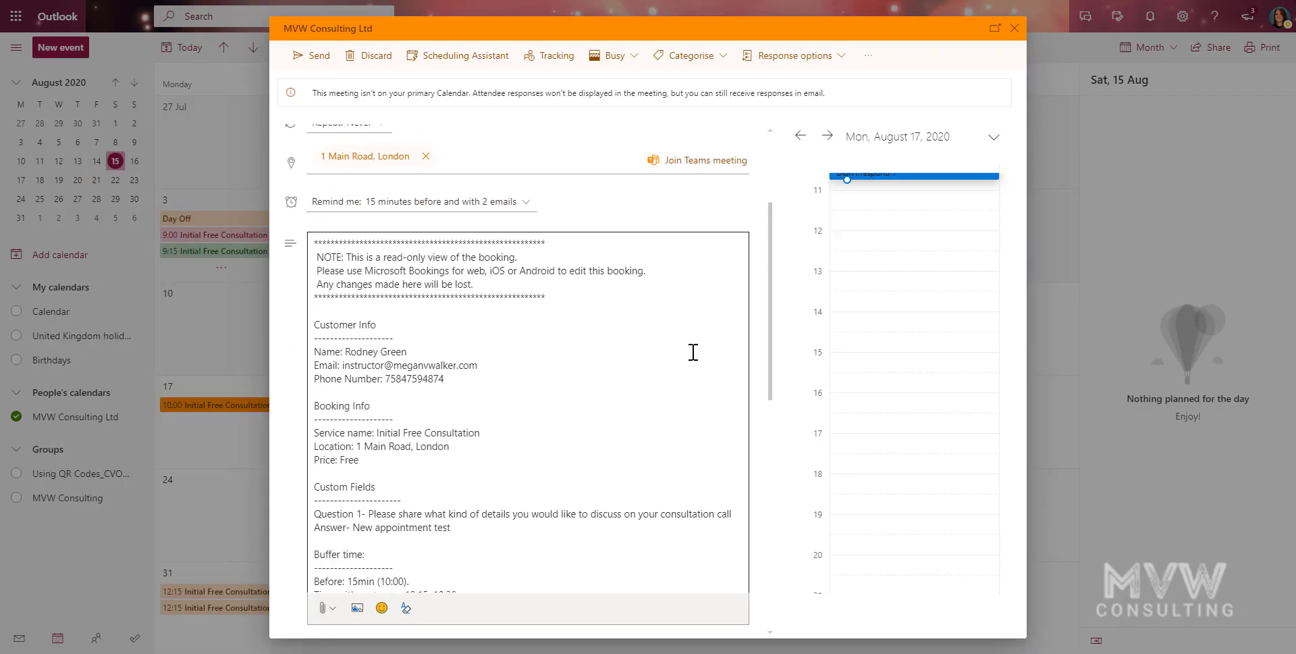
Step: Highlight the Name label, the customer's name and the Email label in the booking's Customer Info text
{"action": "double_click", "coordinate": [317, 276]}
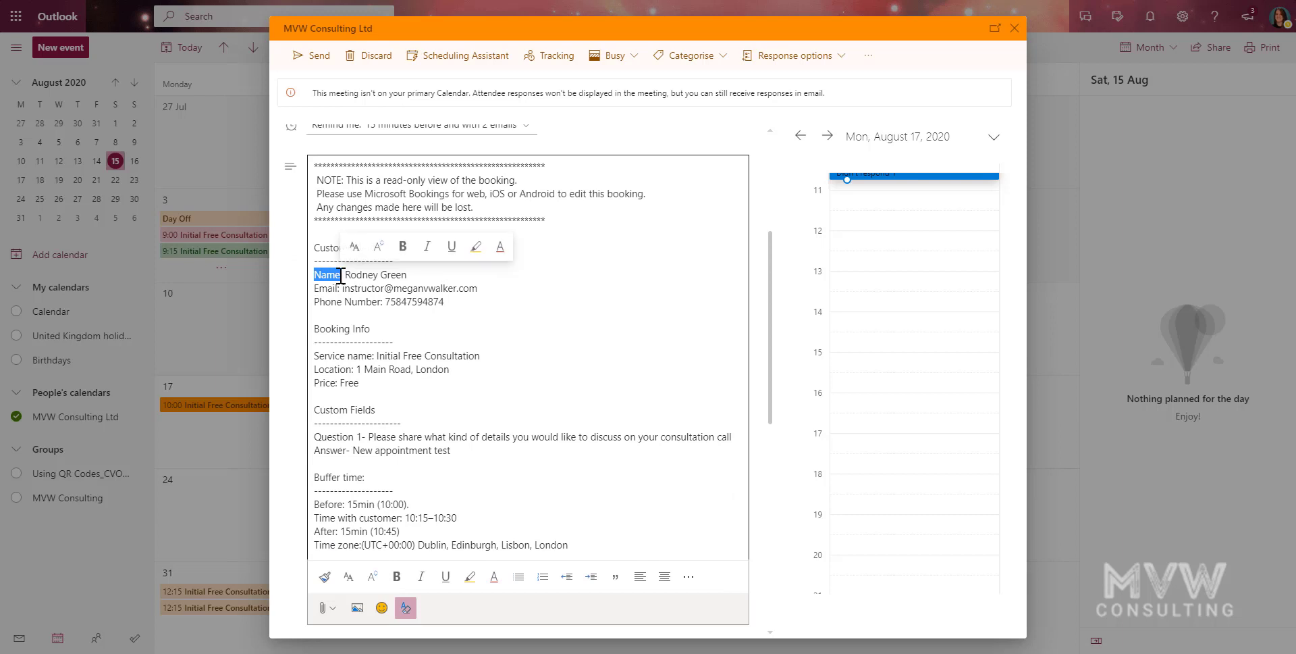
{"action": "left_click", "coordinate": [341, 276]}
{"action": "left_click_drag", "start_coordinate": [347, 274], "coordinate": [408, 274]}
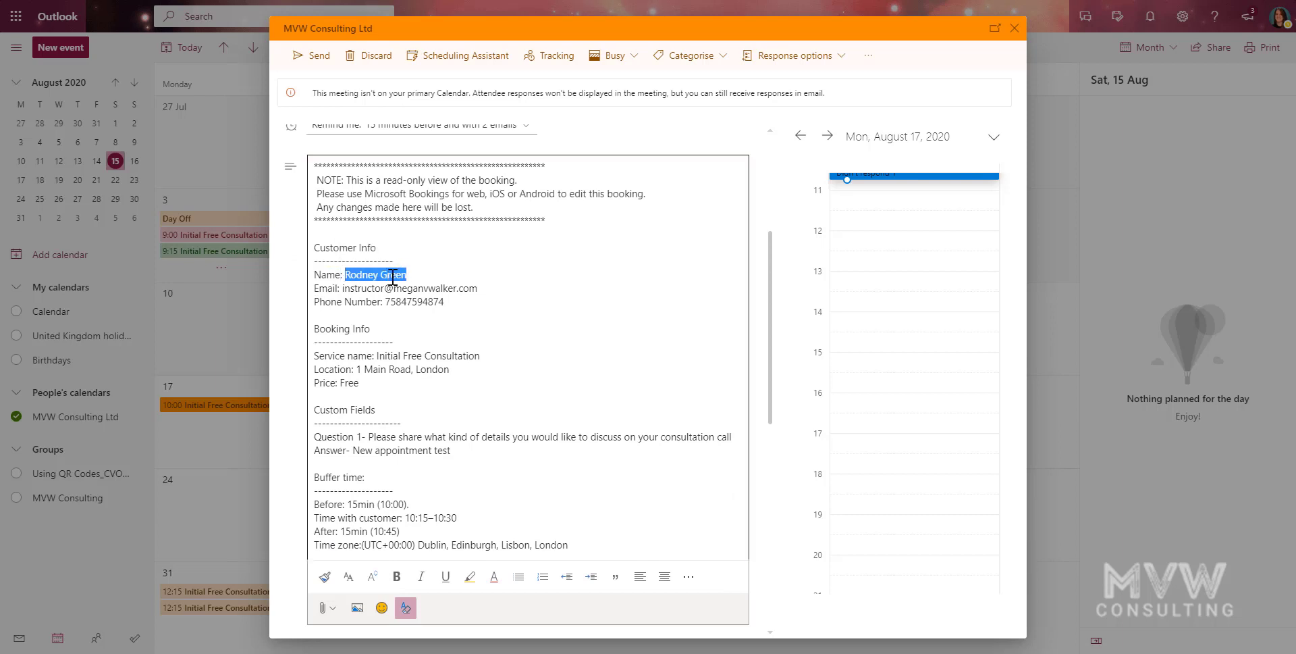
{"action": "left_click_drag", "start_coordinate": [314, 289], "coordinate": [343, 289]}
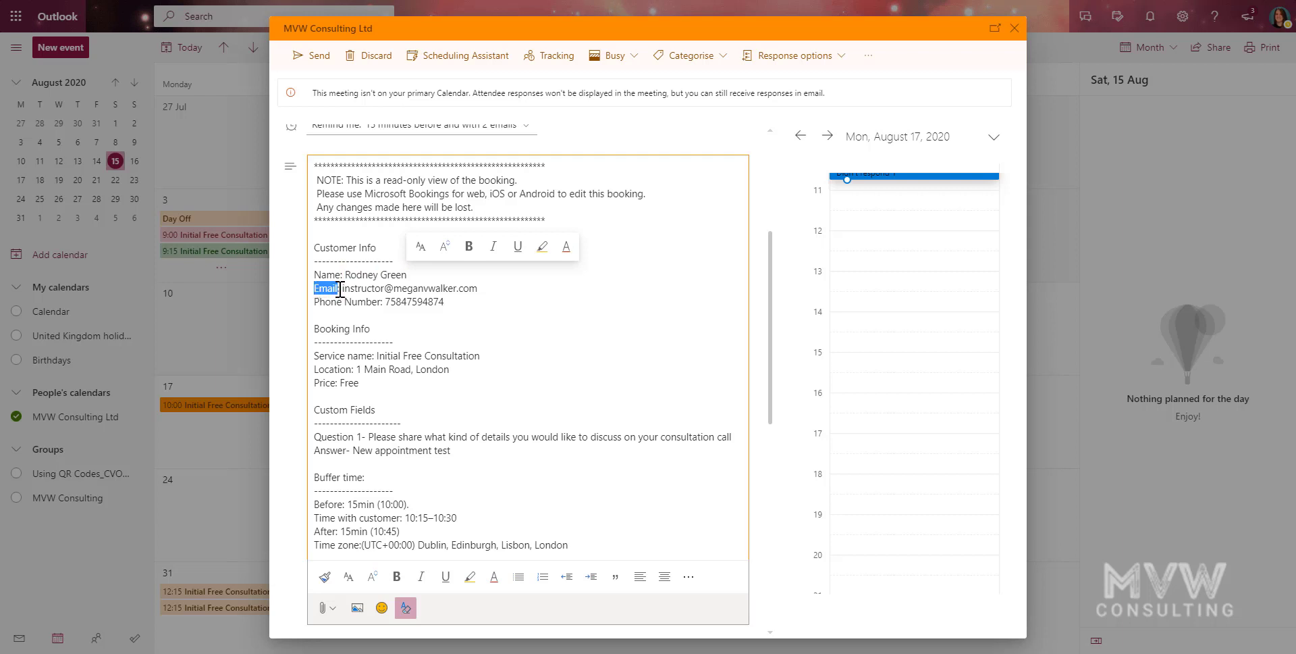
{"action": "left_click", "coordinate": [340, 282]}
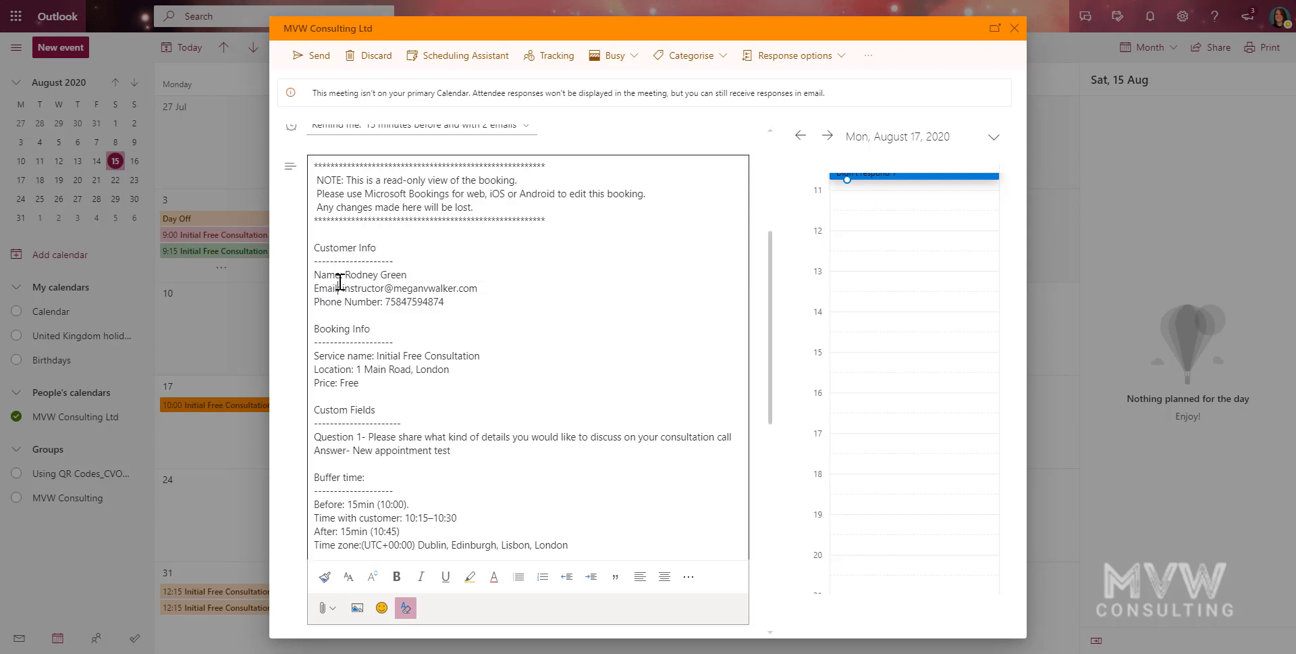
{"action": "left_click_drag", "start_coordinate": [346, 273], "coordinate": [407, 274]}
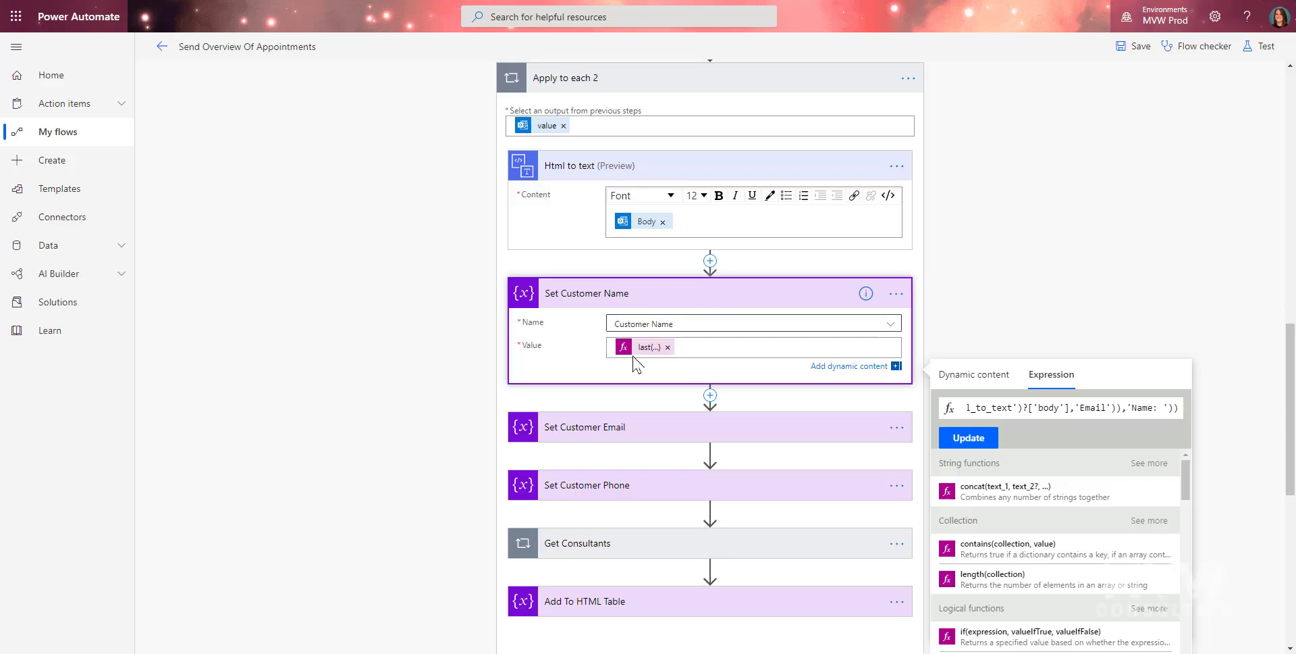
Step: In Power Automate, expand Set Customer Email and read its value's last(...) expression from the Html_to_text output through to its end
{"action": "left_click", "coordinate": [616, 427]}
{"action": "scroll", "coordinate": [626, 270], "scroll_direction": "down", "scroll_amount": 4}
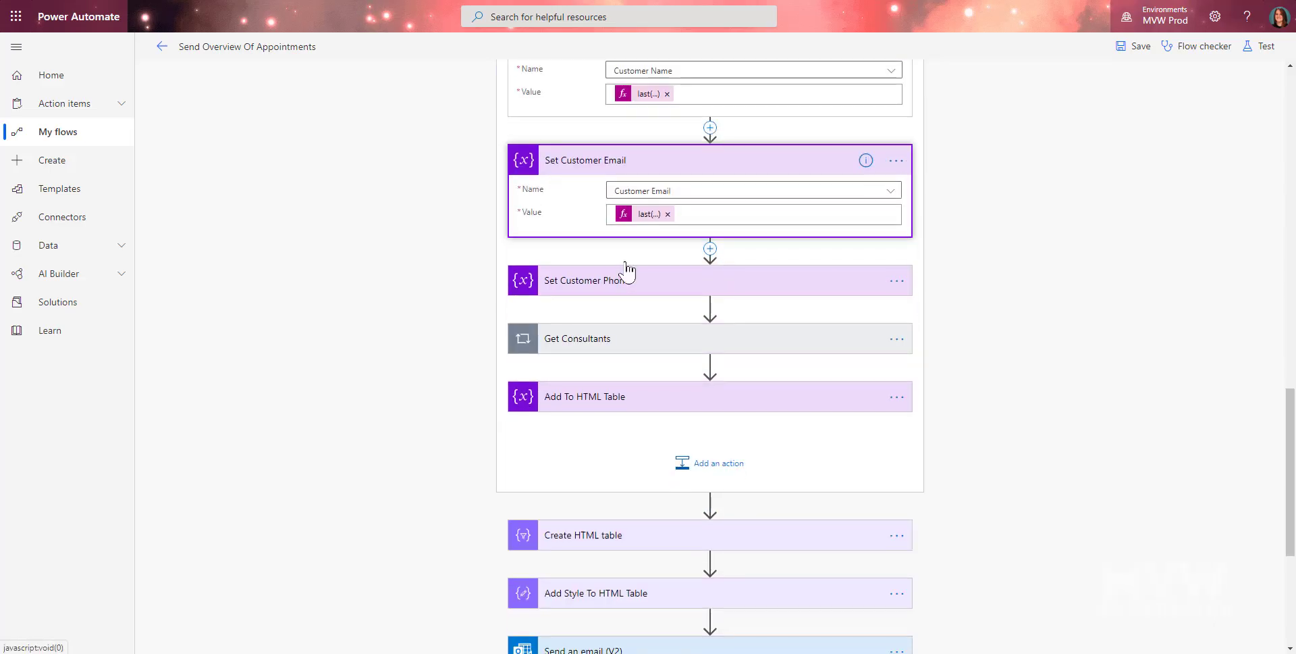
{"action": "left_click", "coordinate": [648, 213]}
{"action": "left_click", "coordinate": [1158, 274]}
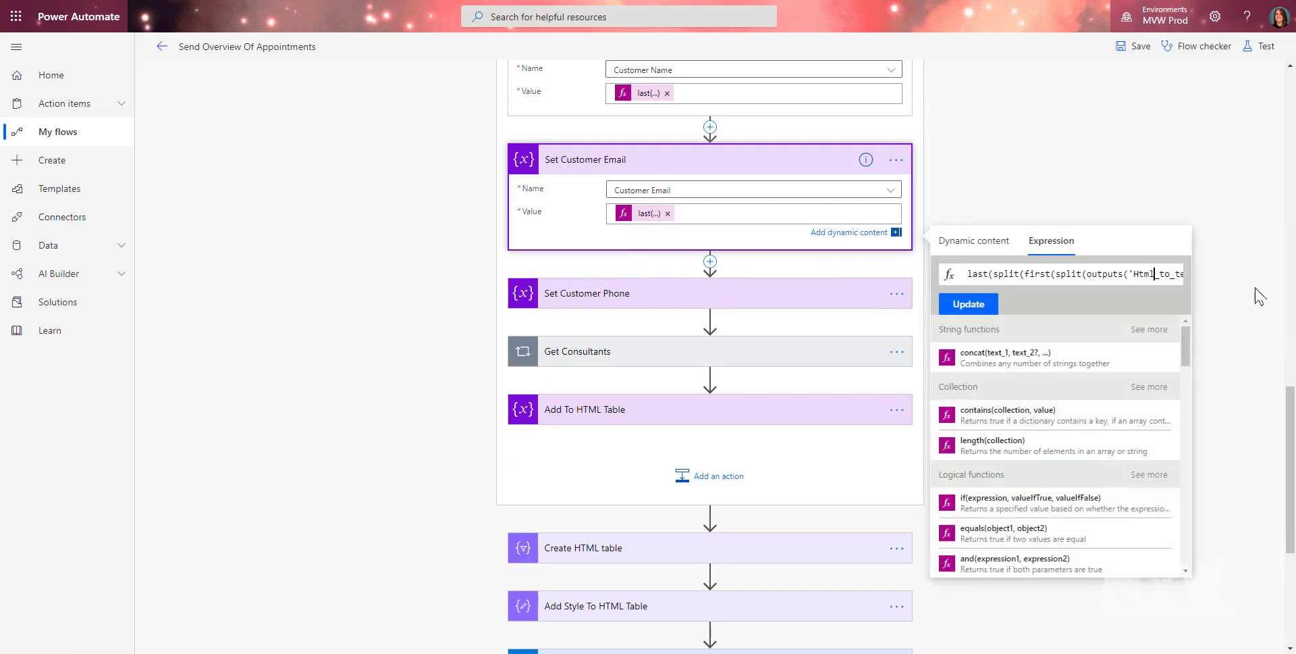
{"action": "key", "text": "Right"}
{"action": "key", "text": "Right"}
{"action": "key", "text": "Right"}
{"action": "key", "text": "Right"}
{"action": "key", "text": "Right"}
{"action": "key", "text": "Right"}
{"action": "key", "text": "Right"}
{"action": "key", "text": "Right"}
{"action": "key", "text": "Right"}
{"action": "key", "text": "Right"}
{"action": "key", "text": "Right"}
{"action": "key", "text": "Right"}
{"action": "key", "text": "Right"}
{"action": "key", "text": "Right"}
{"action": "key", "text": "Right"}
{"action": "key", "text": "Right"}
{"action": "key", "text": "Right"}
{"action": "key", "text": "Right"}
{"action": "key", "text": "Right"}
{"action": "key", "text": "Right"}
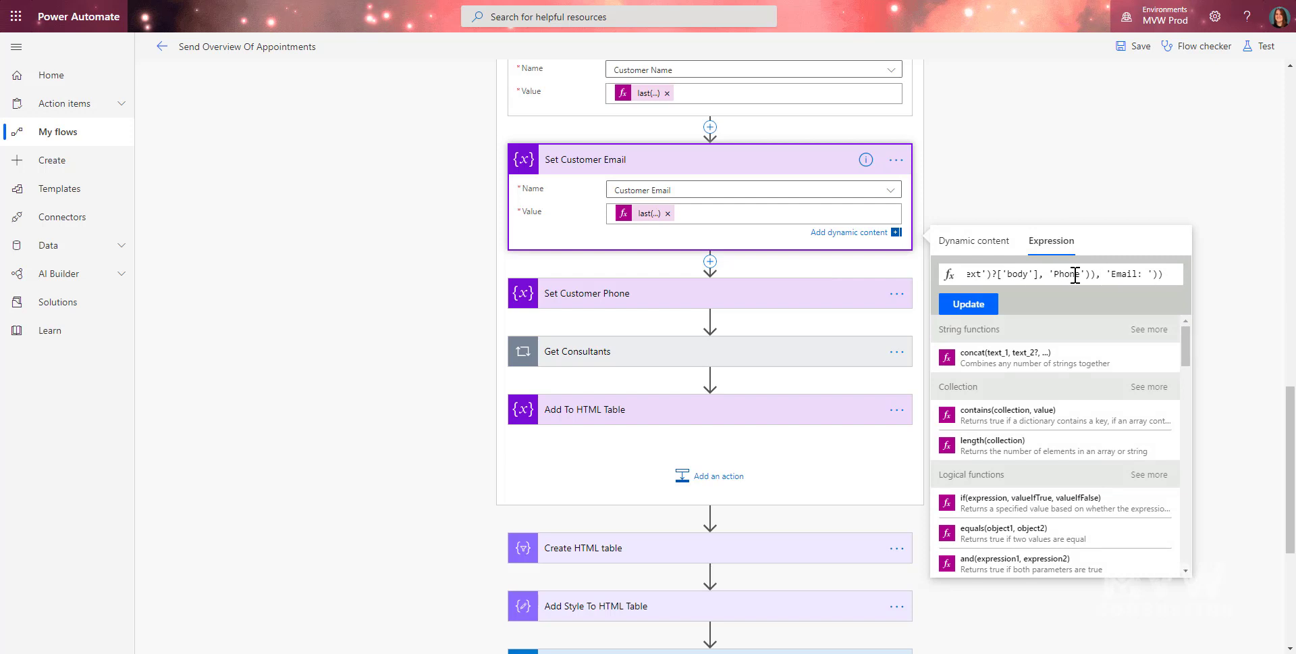
Step: Open the last(...) expression in Set Customer Phone's value, and highlight the Name, Email and Phone Number lines in the Outlook booking
{"action": "left_click", "coordinate": [637, 293]}
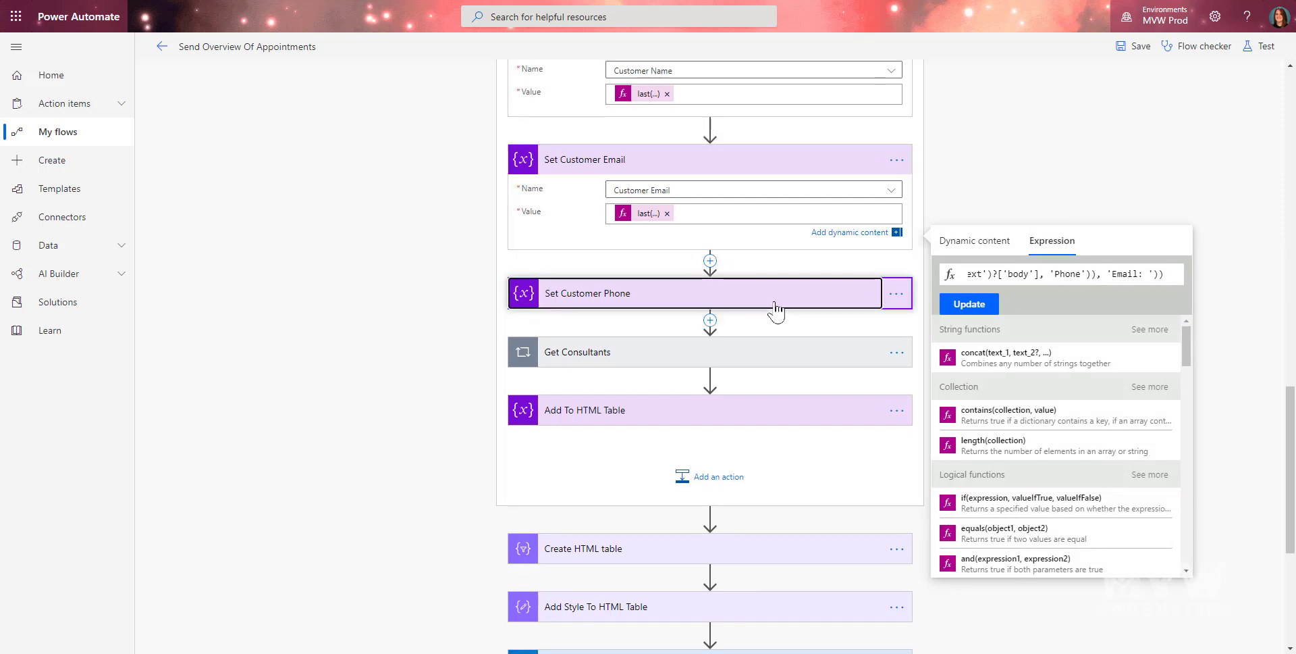
{"action": "left_click", "coordinate": [625, 351]}
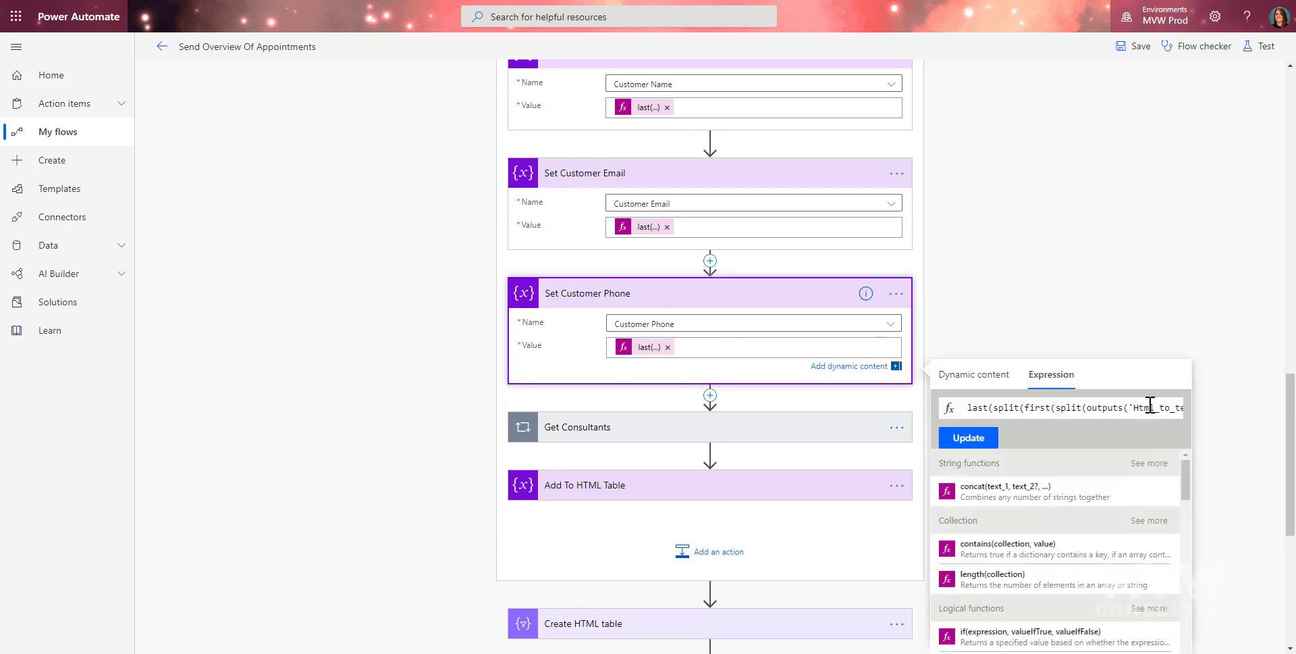
{"action": "left_click_drag", "start_coordinate": [1146, 405], "coordinate": [1178, 407]}
{"action": "left_click", "coordinate": [1150, 405]}
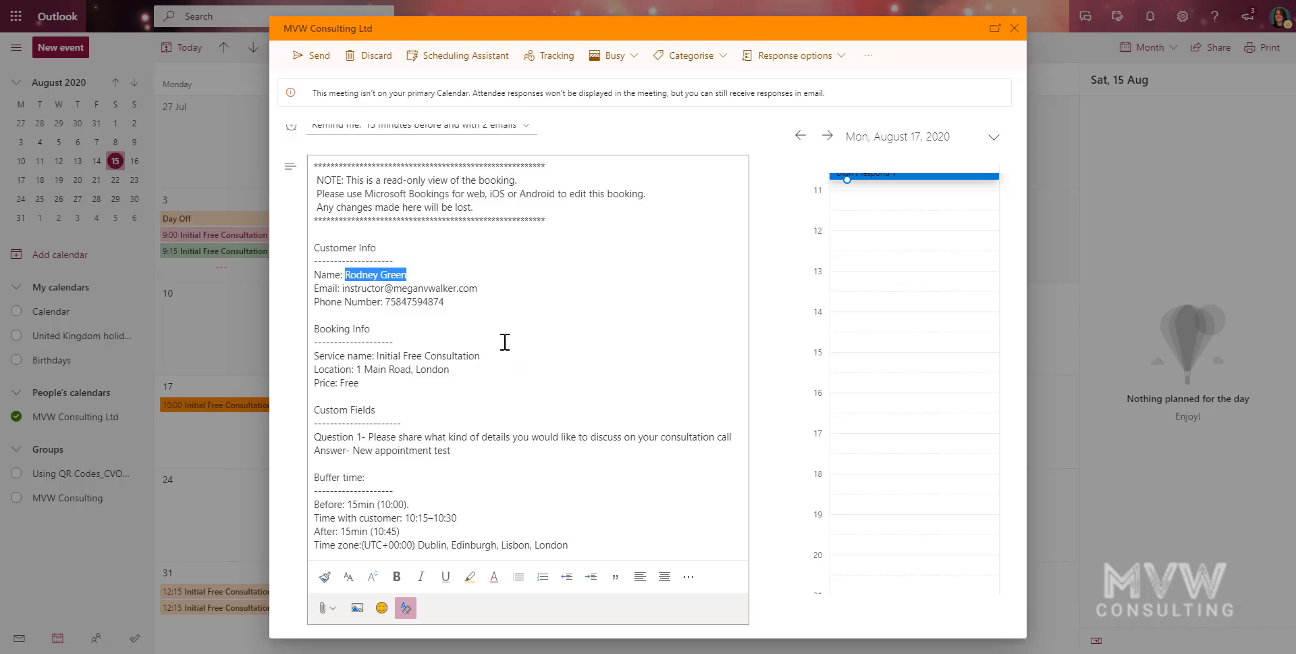
{"action": "left_click_drag", "start_coordinate": [444, 302], "coordinate": [314, 275]}
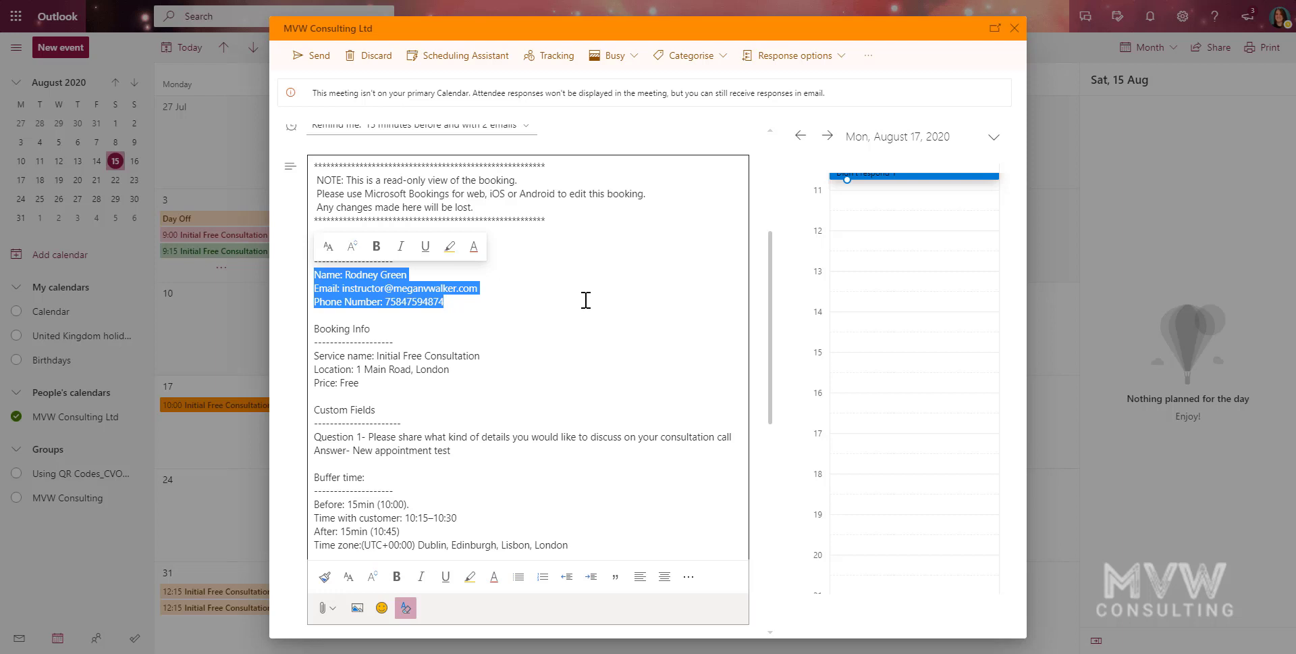
{"action": "left_click", "coordinate": [585, 300]}
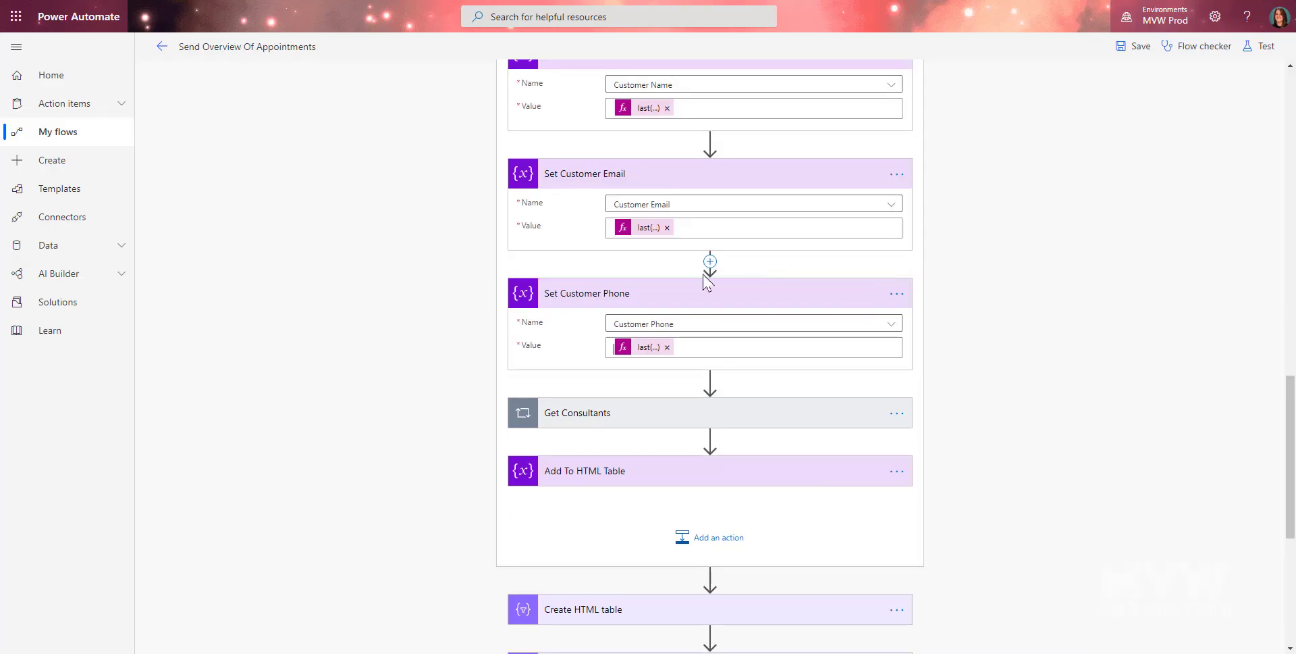
Step: Back in the Power Automate flow, collapse the Set Customer Name, Set Customer Email and Set Customer Phone actions
{"action": "scroll", "coordinate": [649, 267], "scroll_direction": "up", "scroll_amount": 2}
{"action": "scroll", "coordinate": [649, 266], "scroll_direction": "up", "scroll_amount": 1}
{"action": "left_click", "coordinate": [560, 233]}
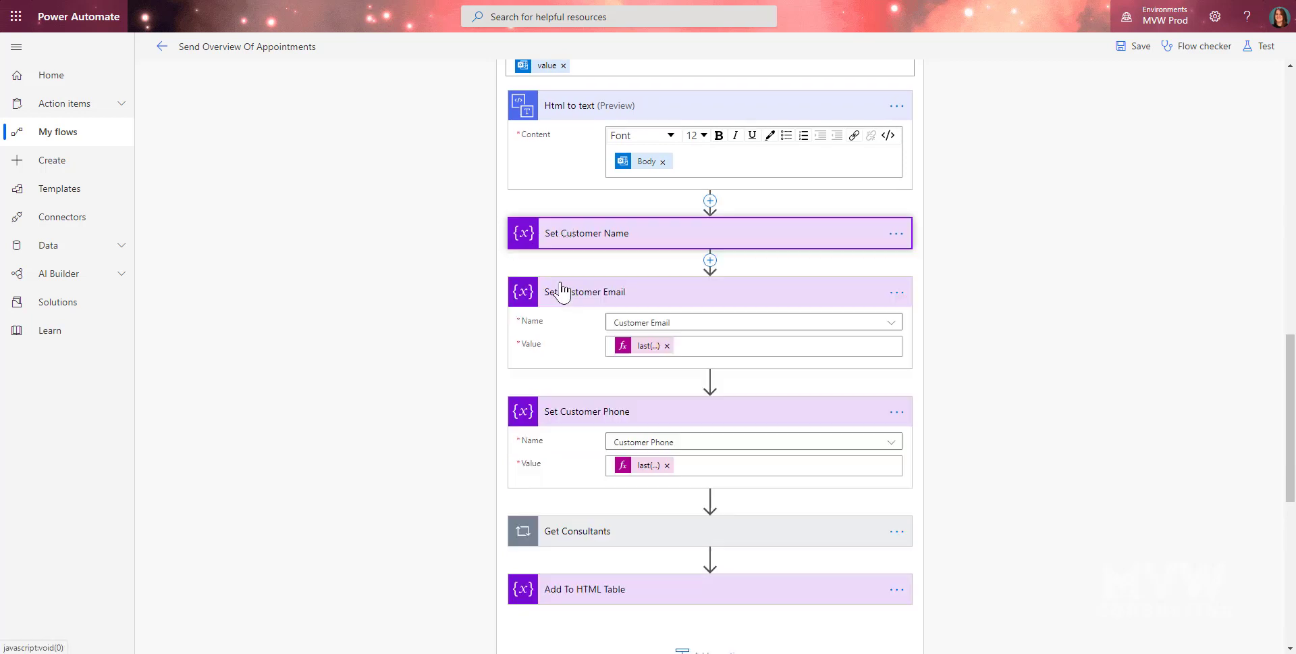
{"action": "left_click", "coordinate": [560, 348]}
{"action": "scroll", "coordinate": [1033, 327], "scroll_direction": "down", "scroll_amount": 2}
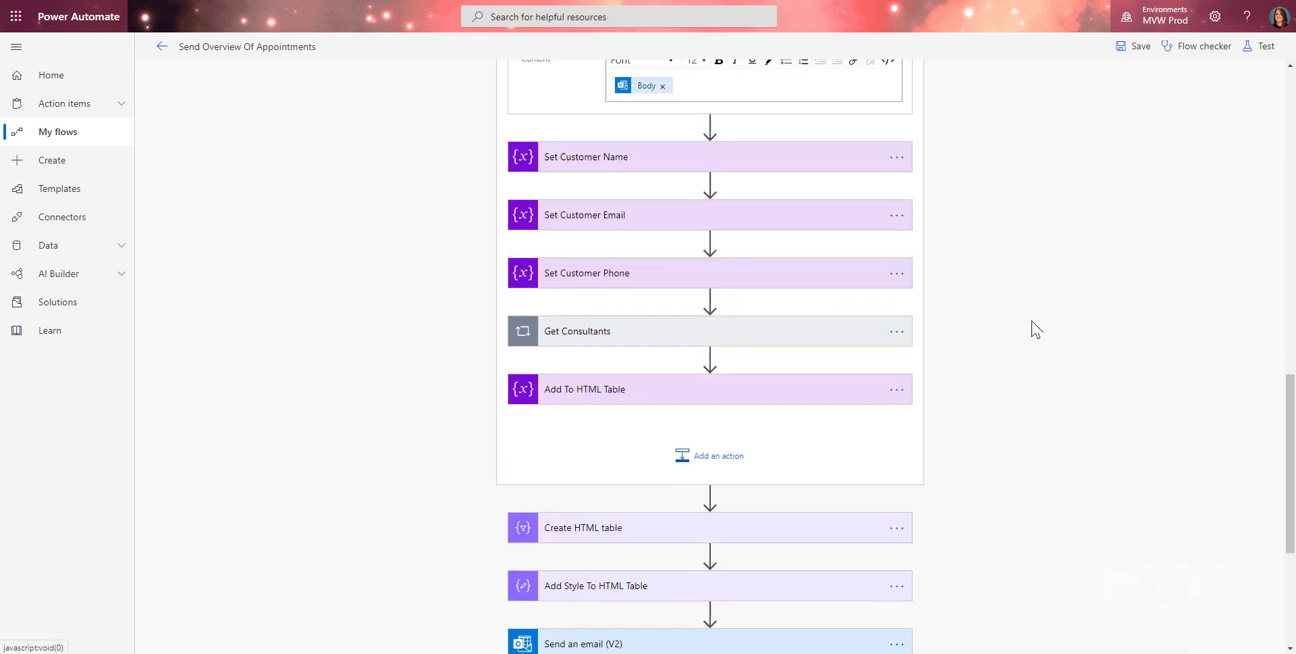
Step: Expand the Get Consultants loop and its Set Consultants action, and review the variables available for its Name
{"action": "left_click", "coordinate": [628, 323]}
{"action": "scroll", "coordinate": [1001, 327], "scroll_direction": "down", "scroll_amount": 2}
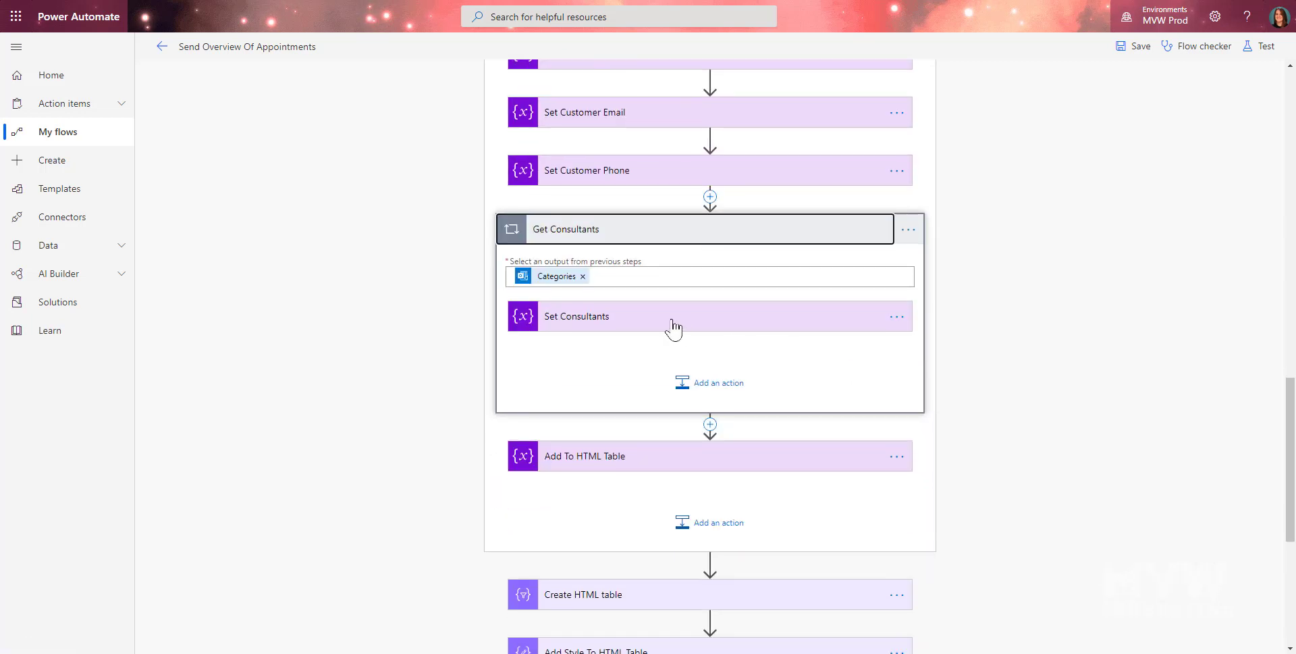
{"action": "left_click", "coordinate": [672, 319]}
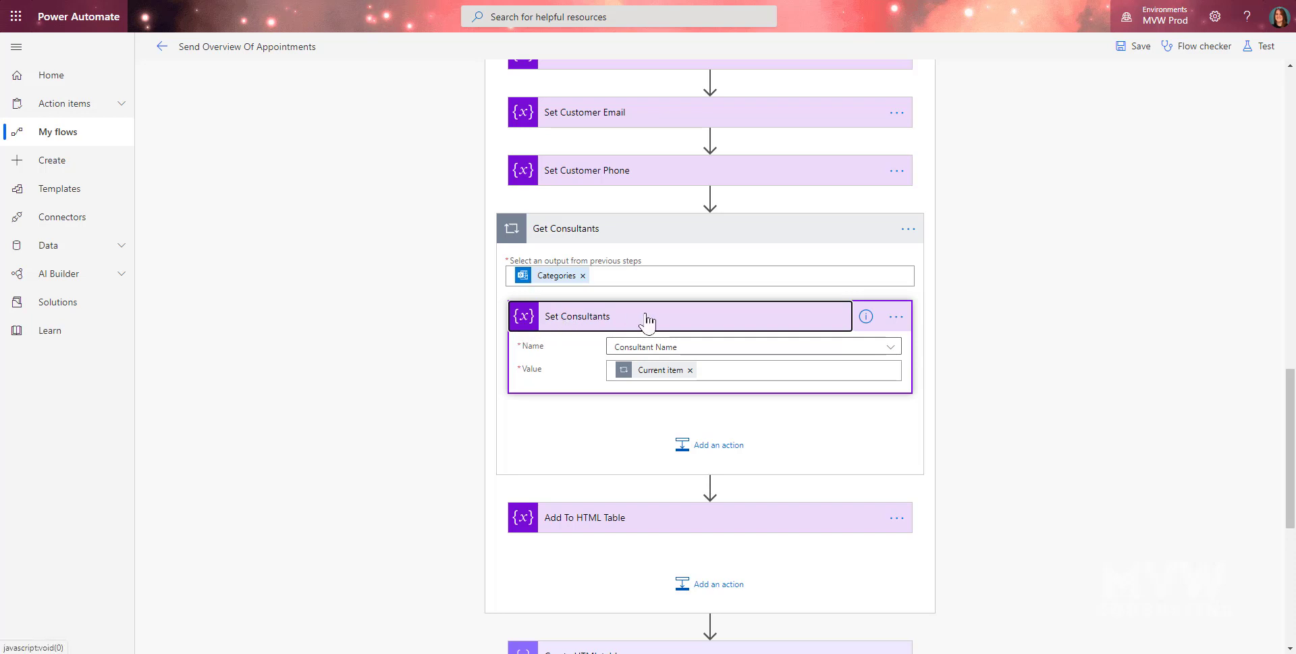
{"action": "left_click", "coordinate": [757, 352]}
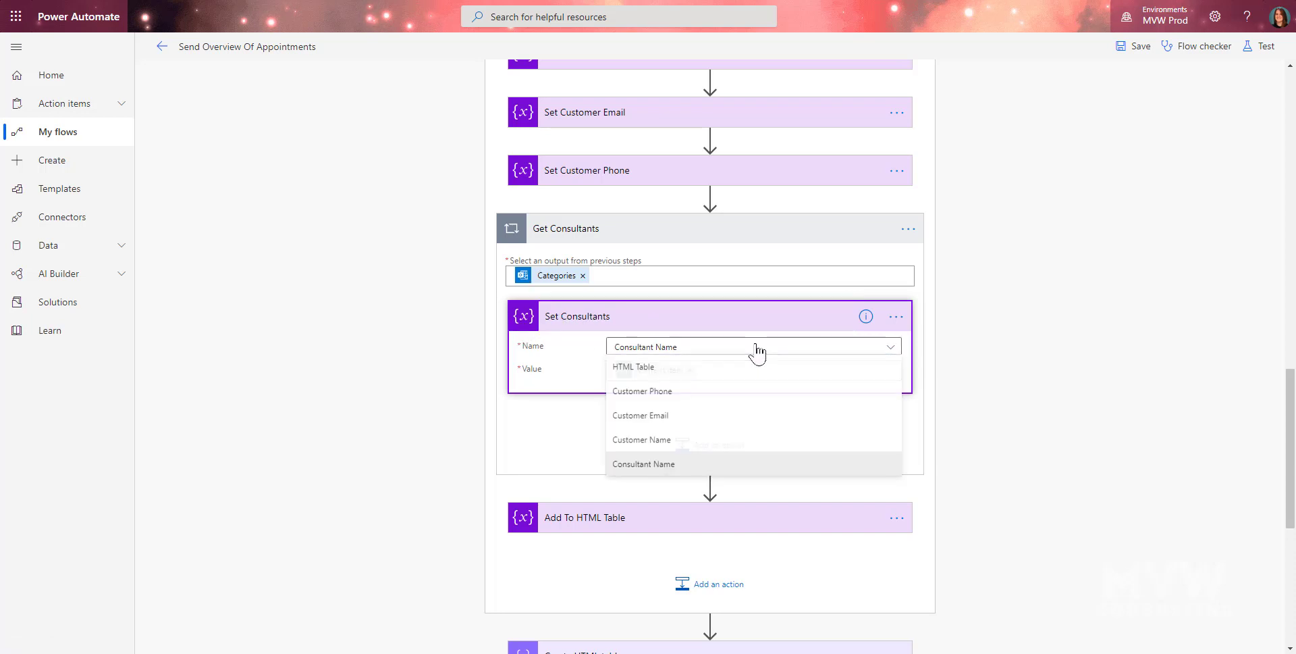
{"action": "left_click", "coordinate": [599, 367]}
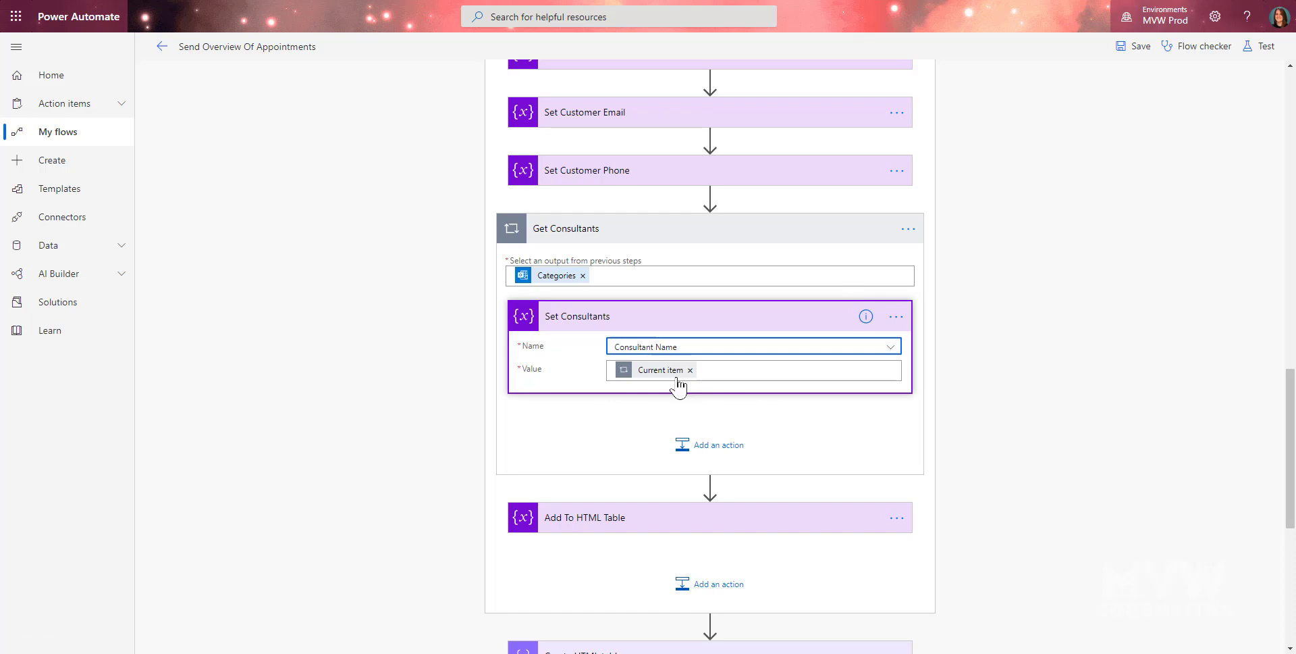
Step: Search the dynamic content for "cate" to locate the source of the Categories output used by the Get Consultants loop
{"action": "left_click", "coordinate": [569, 278]}
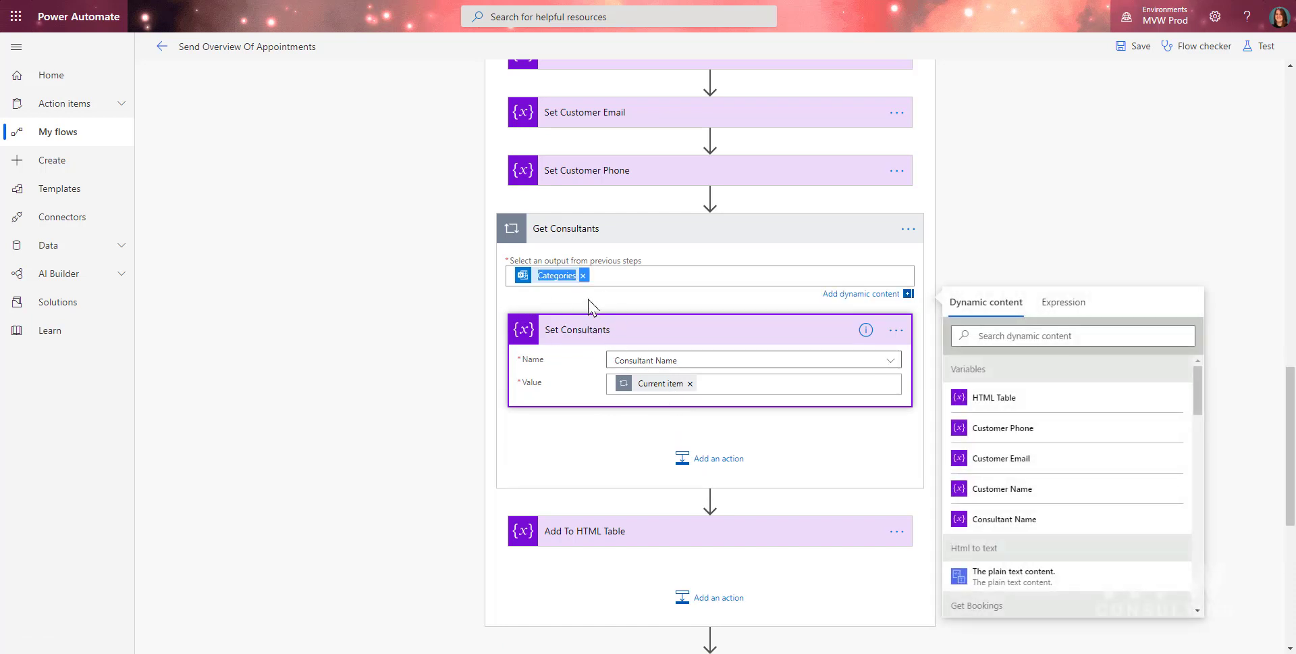
{"action": "left_click", "coordinate": [1105, 336]}
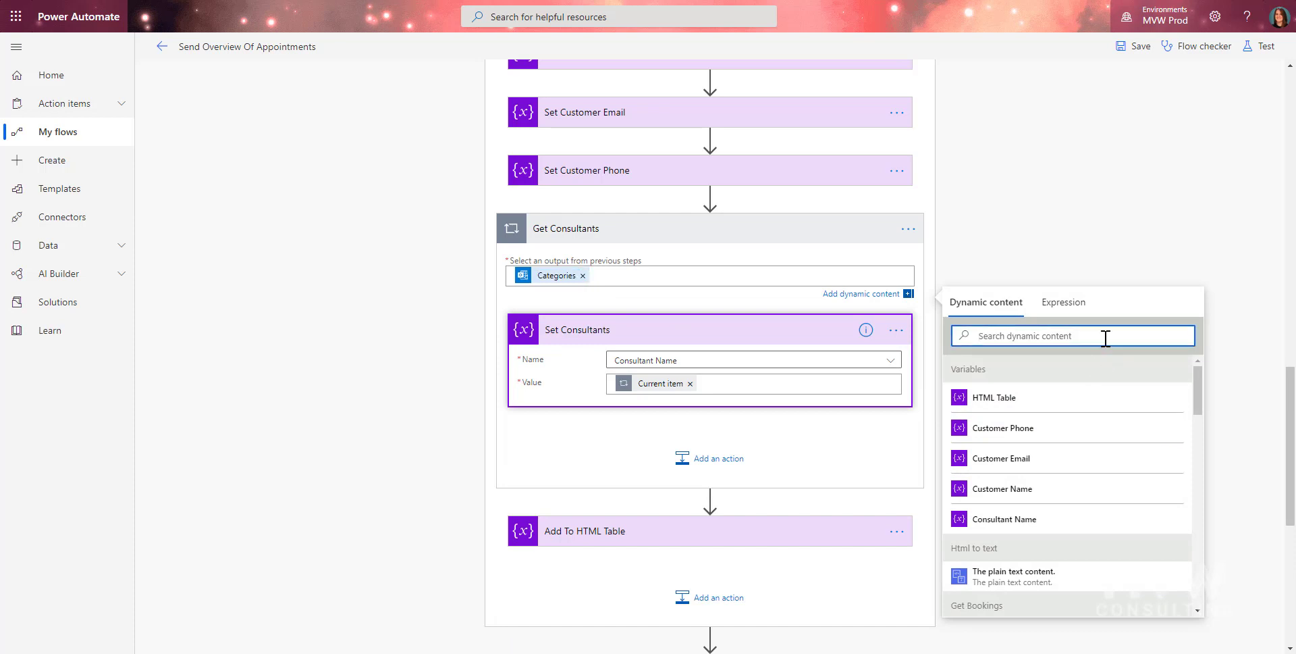
{"action": "type", "text": "cate"}
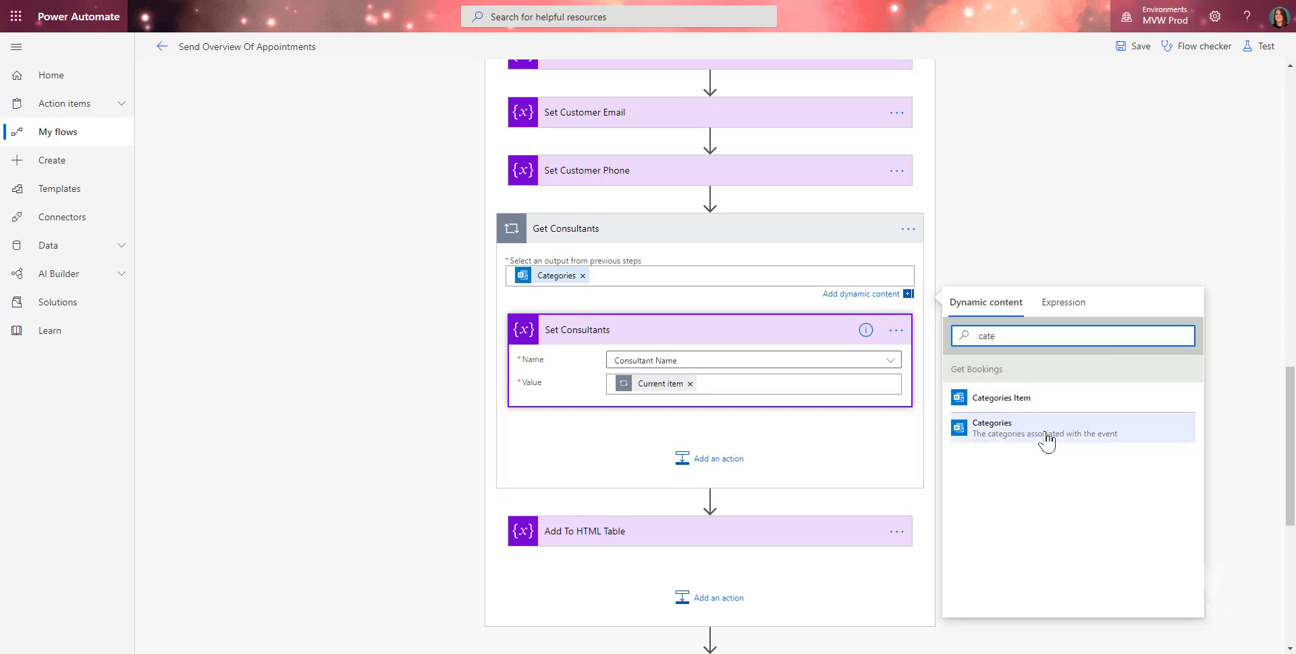
Step: Examine the Current item value in Set Consultants with its available dynamic content, and collapse the Get Consultants loop
{"action": "left_click", "coordinate": [763, 386]}
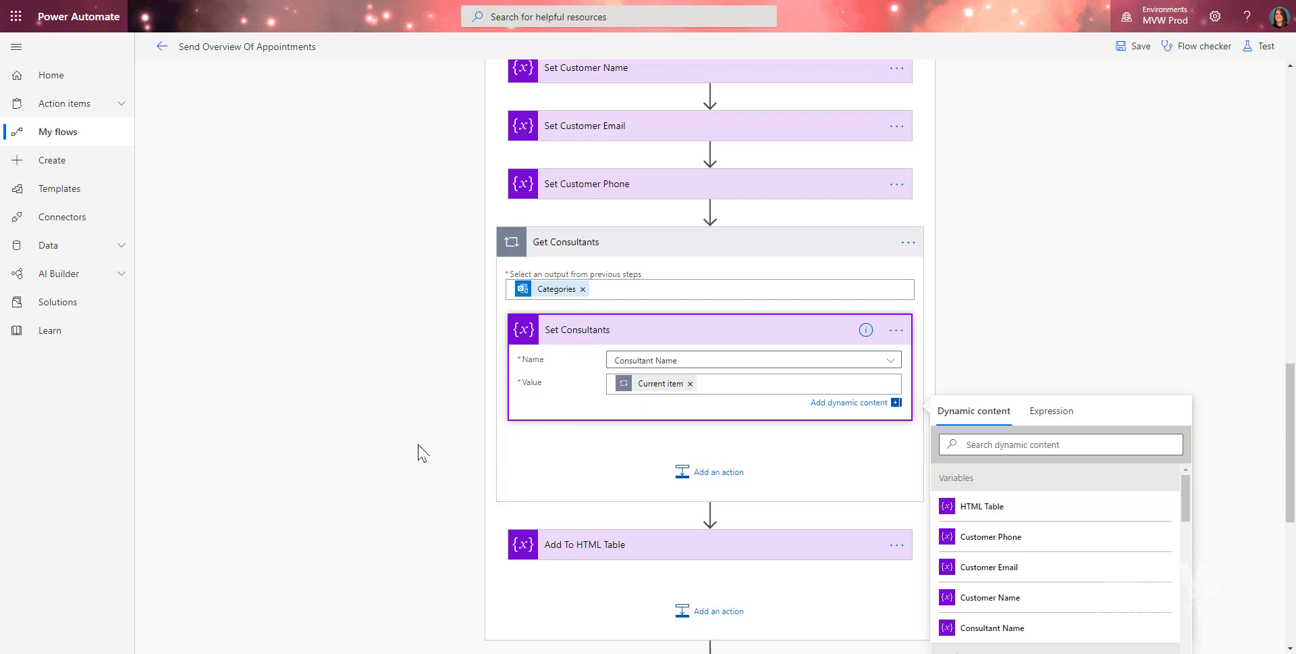
{"action": "mouse_move", "coordinate": [656, 390]}
{"action": "left_click", "coordinate": [814, 247]}
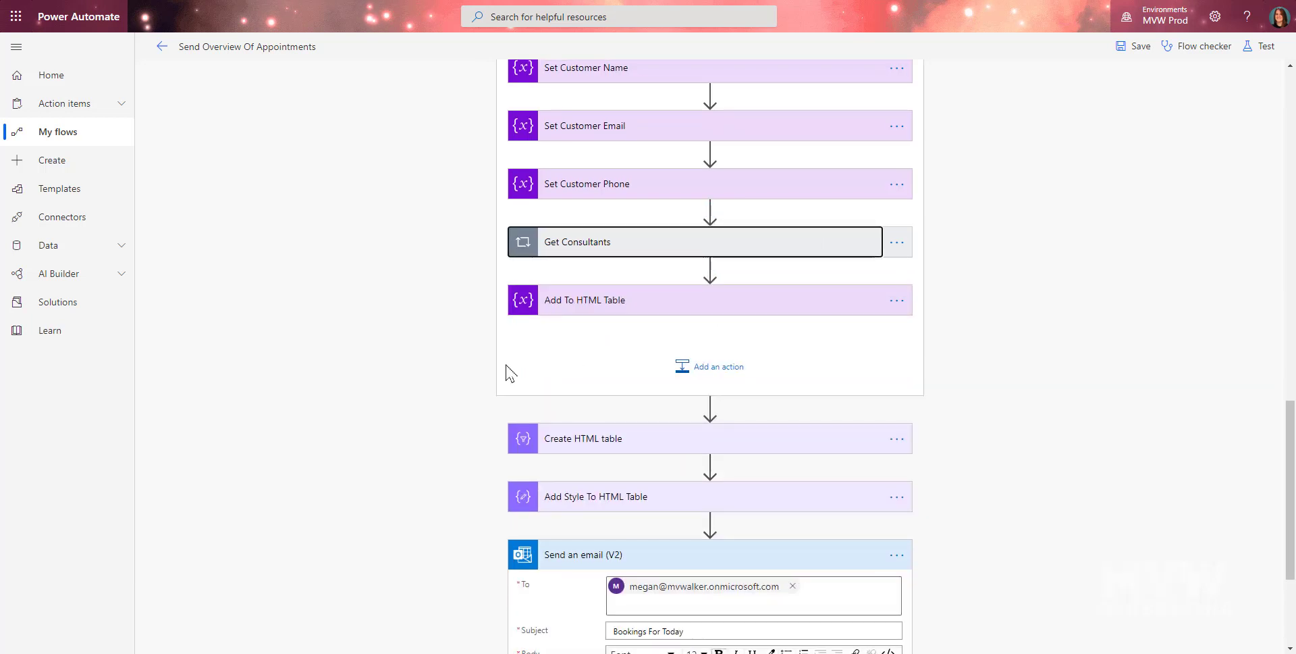
Step: Expand Add To HTML Table and examine how its value maps consultant, customer, service, start time and end time fields
{"action": "left_click", "coordinate": [571, 310]}
{"action": "scroll", "coordinate": [1087, 405], "scroll_direction": "up", "scroll_amount": 1}
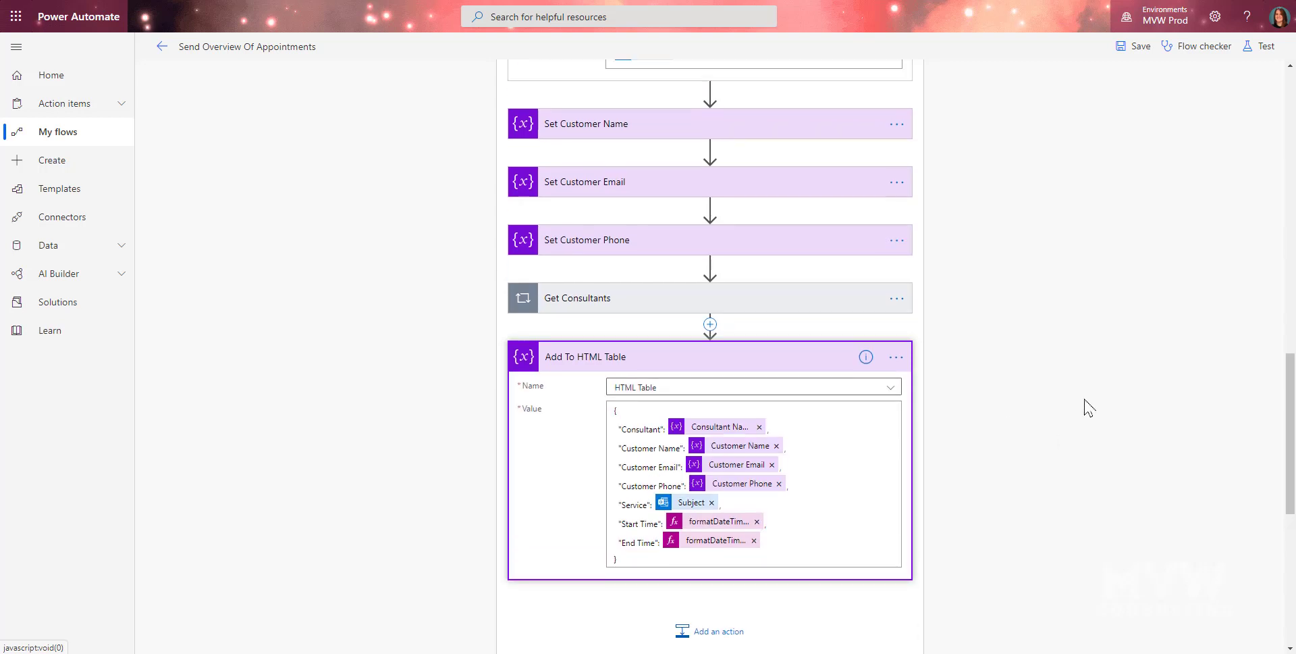
{"action": "scroll", "coordinate": [1087, 405], "scroll_direction": "up", "scroll_amount": 3}
{"action": "scroll", "coordinate": [1003, 402], "scroll_direction": "down", "scroll_amount": 5}
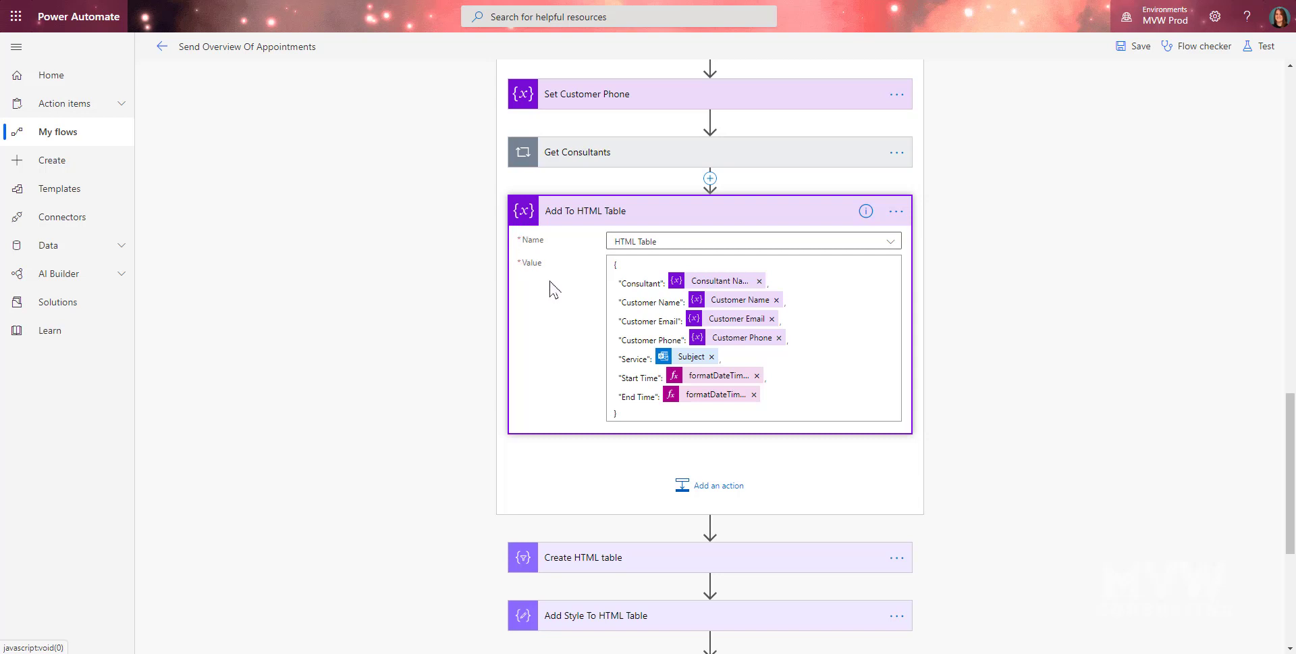
{"action": "left_click", "coordinate": [630, 414]}
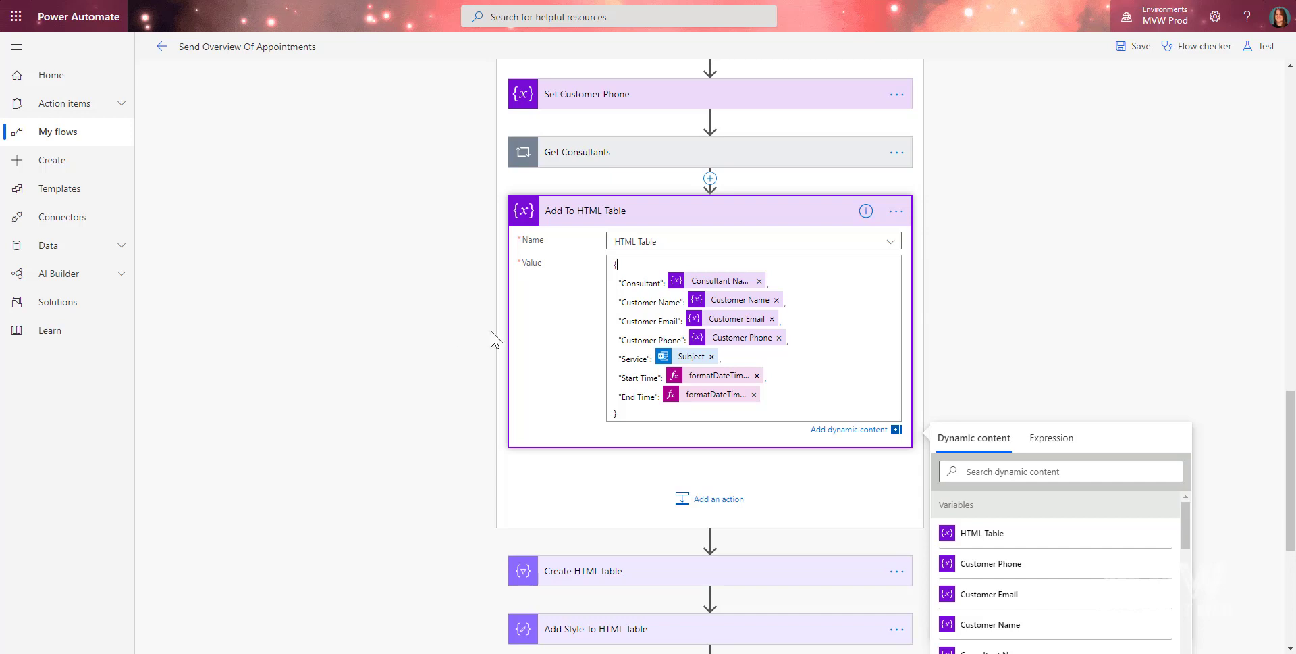
{"action": "left_click", "coordinate": [622, 283]}
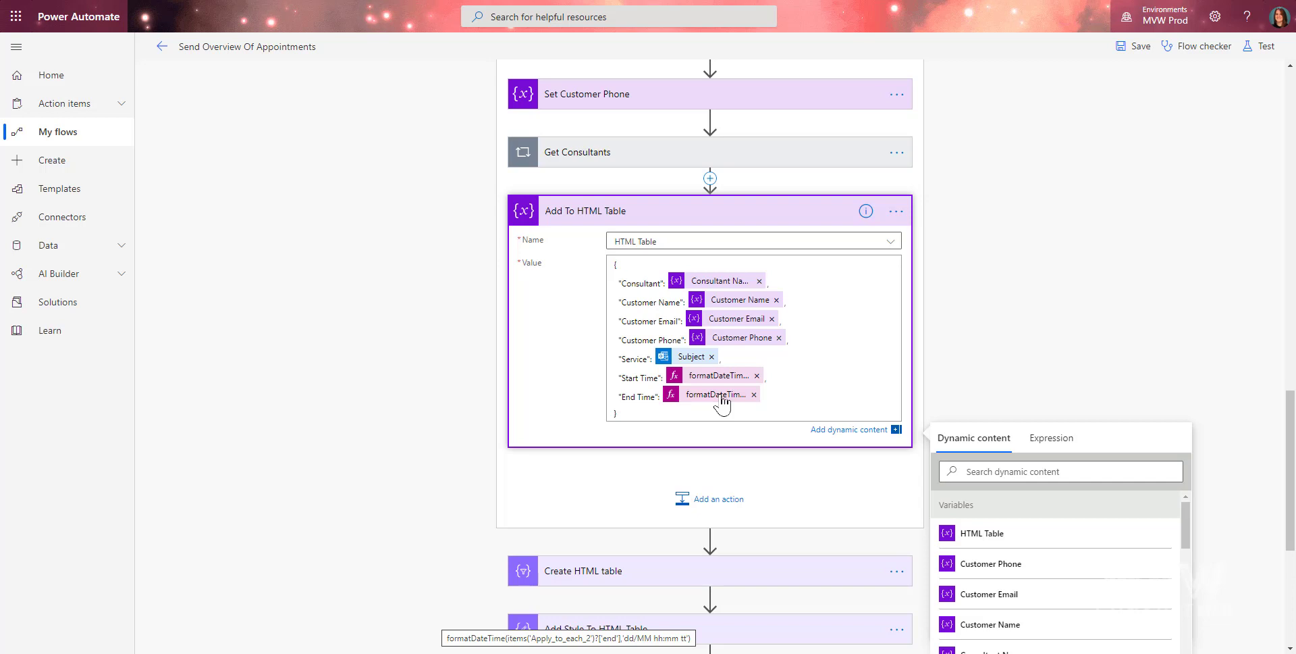
Step: Expand the Create HTML table action to review the source of its From input
{"action": "scroll", "coordinate": [649, 392], "scroll_direction": "down", "scroll_amount": 1}
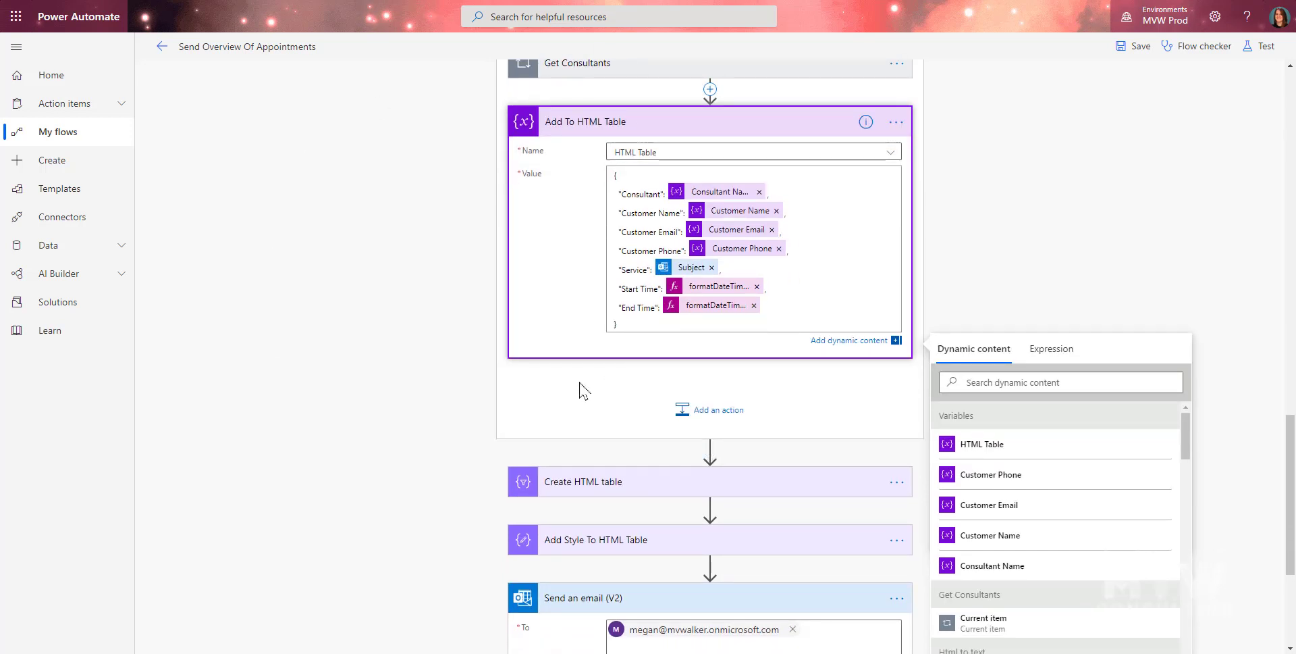
{"action": "scroll", "coordinate": [473, 351], "scroll_direction": "down", "scroll_amount": 2}
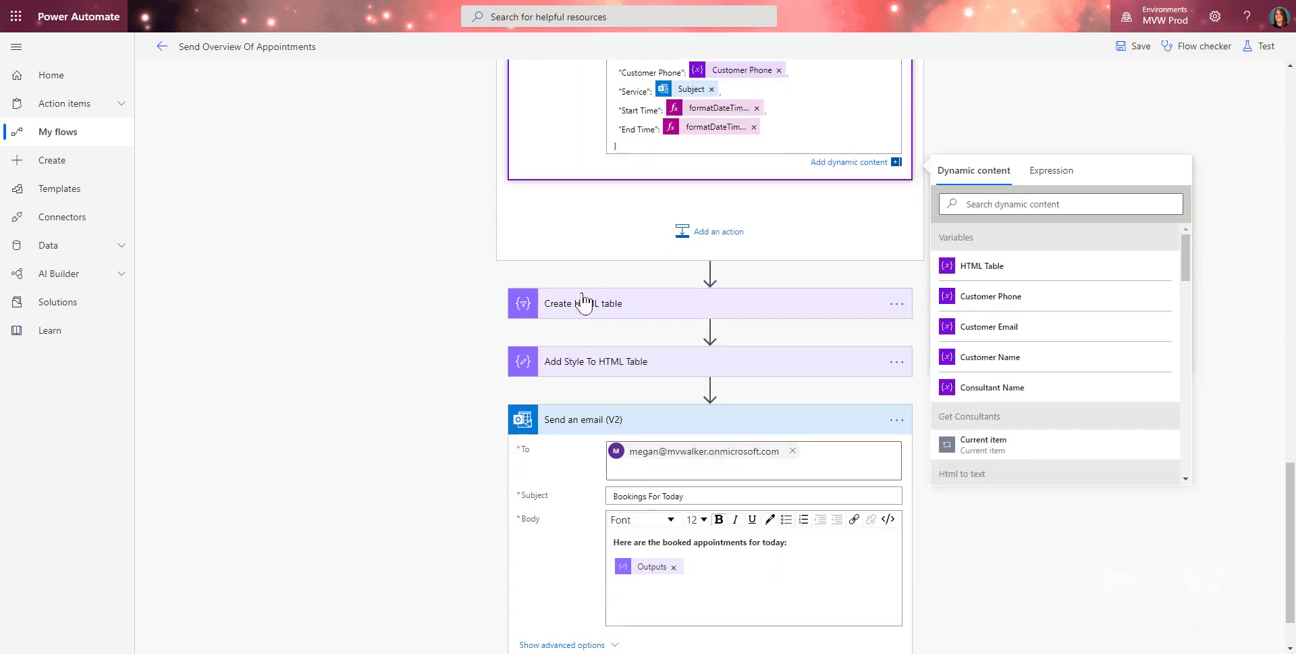
{"action": "left_click", "coordinate": [595, 304]}
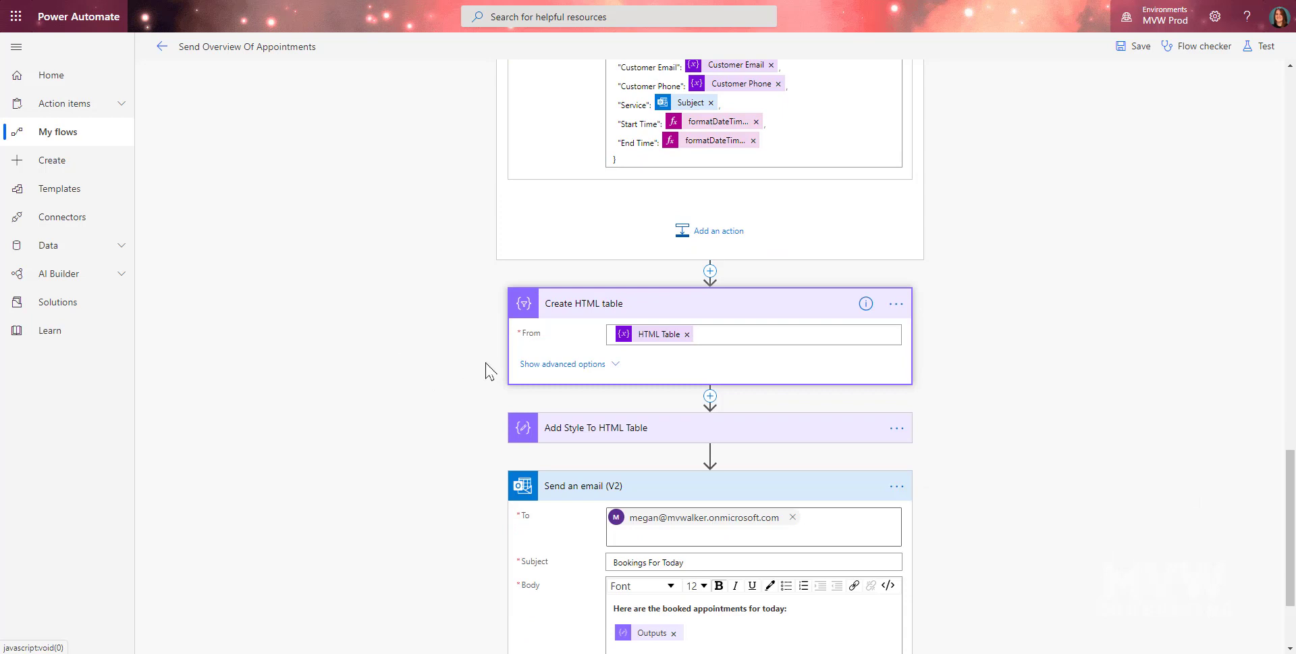
Step: Show the advanced options of Create HTML table and review the available Columns choices against the fields in Add To HTML Table
{"action": "scroll", "coordinate": [399, 270], "scroll_direction": "up", "scroll_amount": 2}
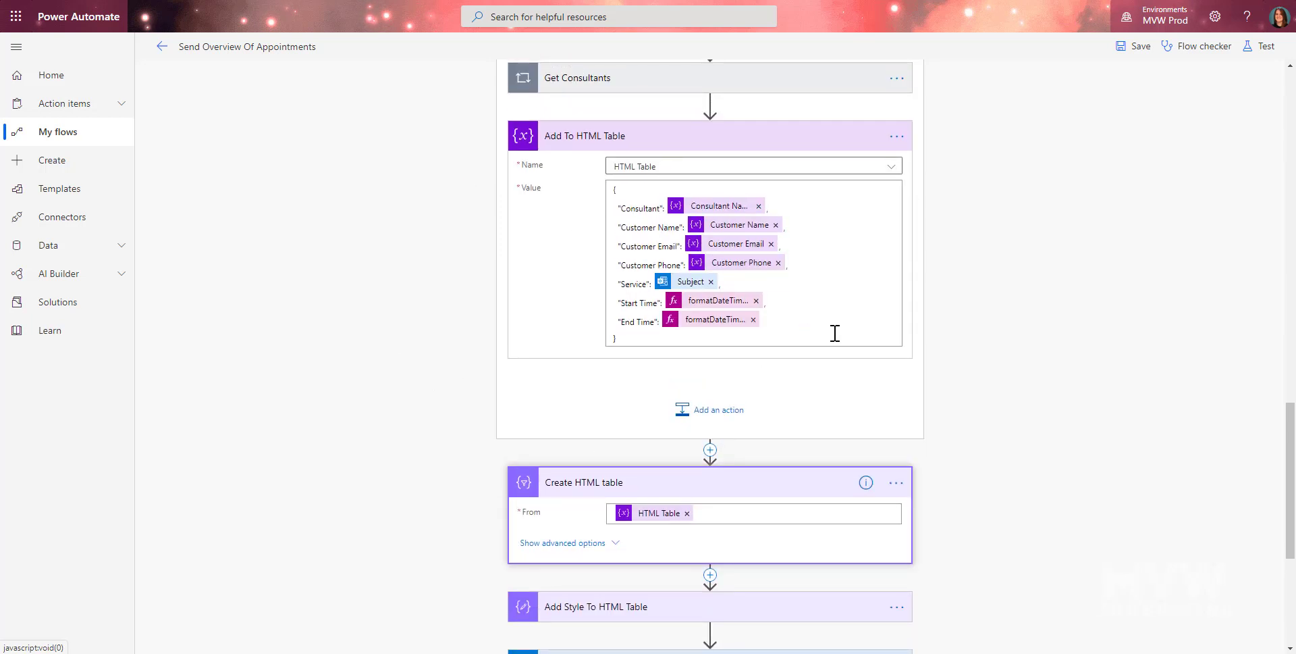
{"action": "scroll", "coordinate": [1056, 440], "scroll_direction": "down", "scroll_amount": 1}
{"action": "left_click", "coordinate": [594, 453]}
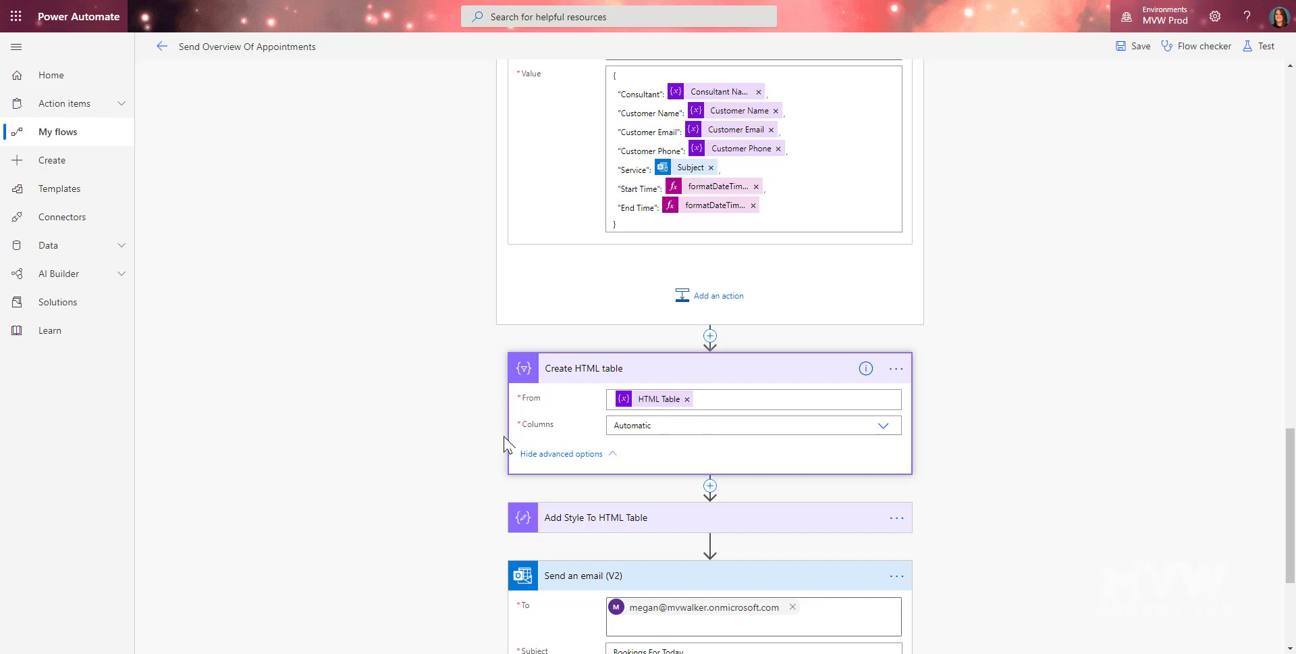
{"action": "left_click", "coordinate": [884, 424]}
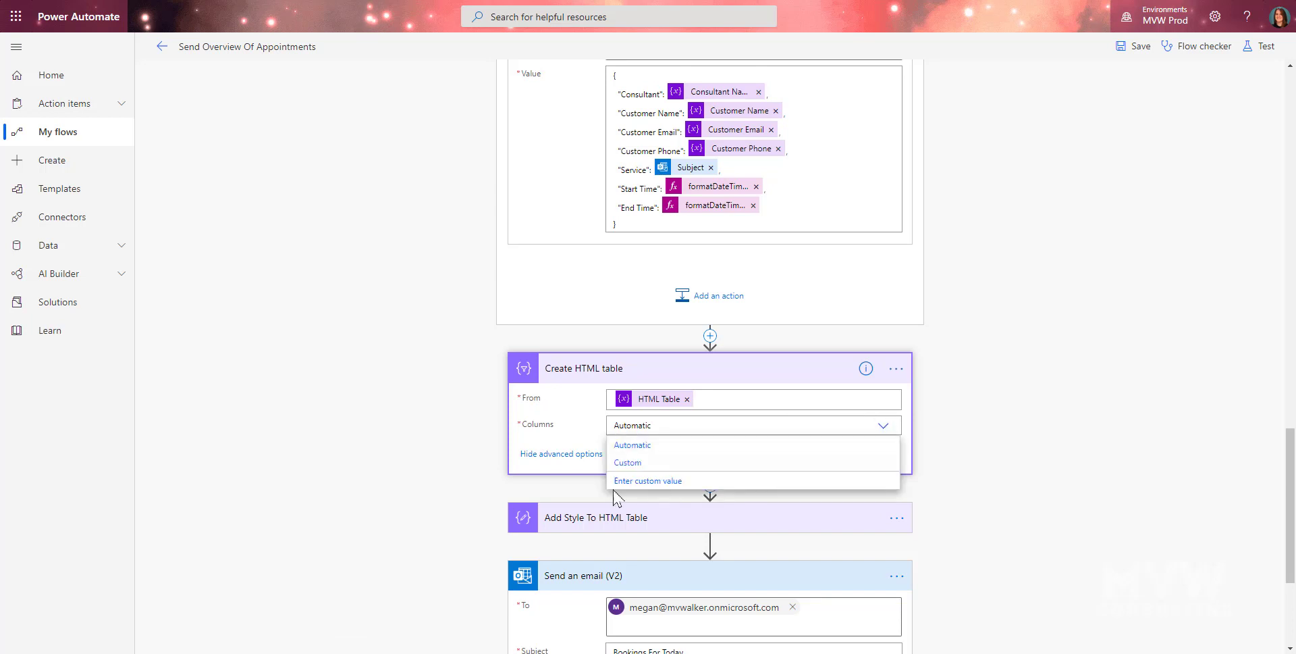
{"action": "left_click", "coordinate": [1001, 449]}
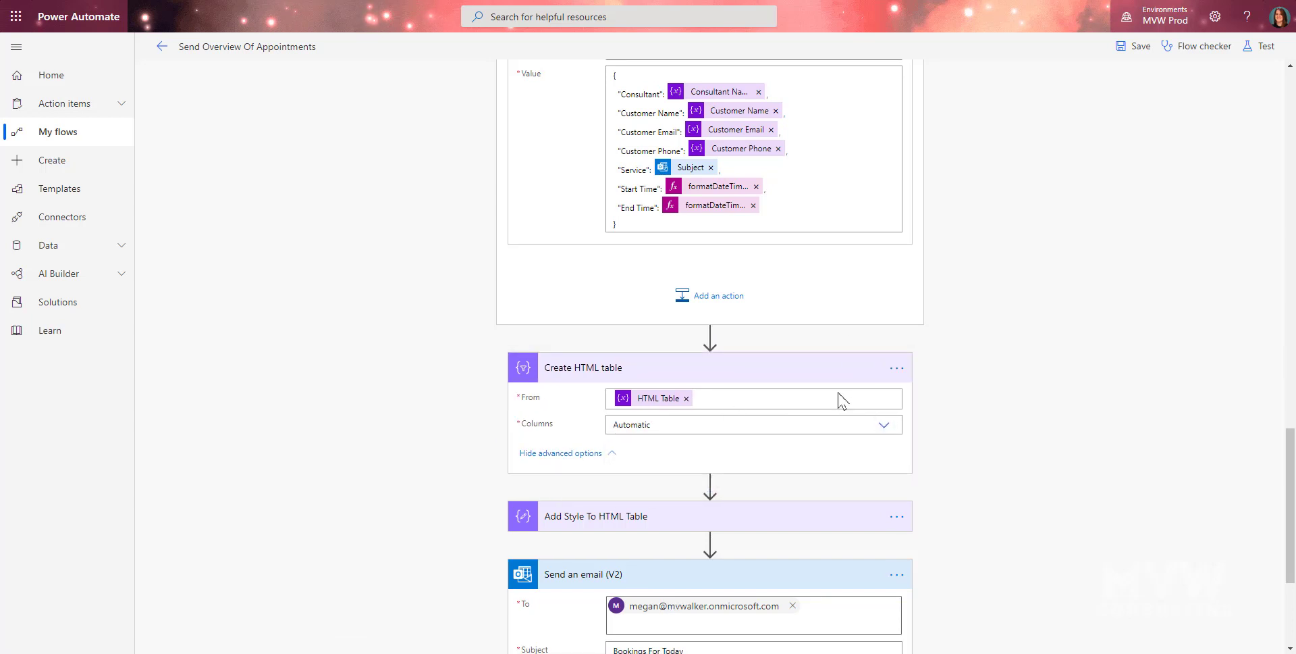
{"action": "scroll", "coordinate": [842, 327], "scroll_direction": "up", "scroll_amount": 2}
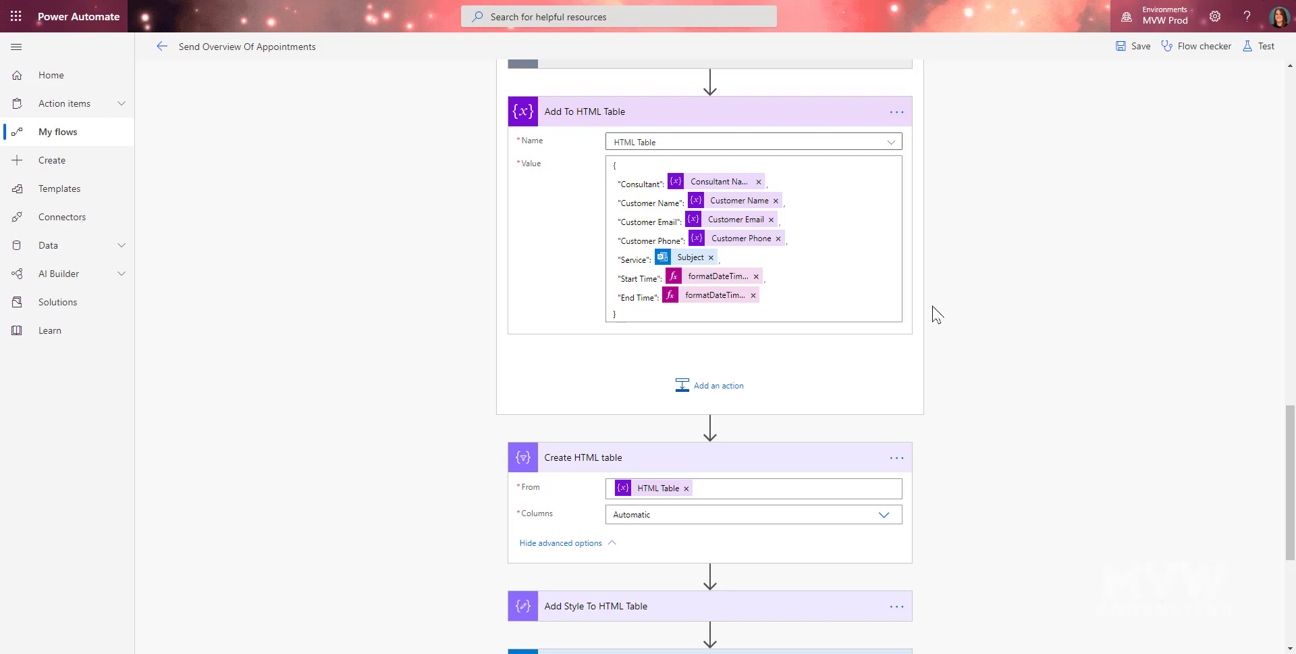
Step: Expand Add Style To HTML Table and examine its CSS style rules and the table Output placed after them
{"action": "scroll", "coordinate": [995, 370], "scroll_direction": "down", "scroll_amount": 5}
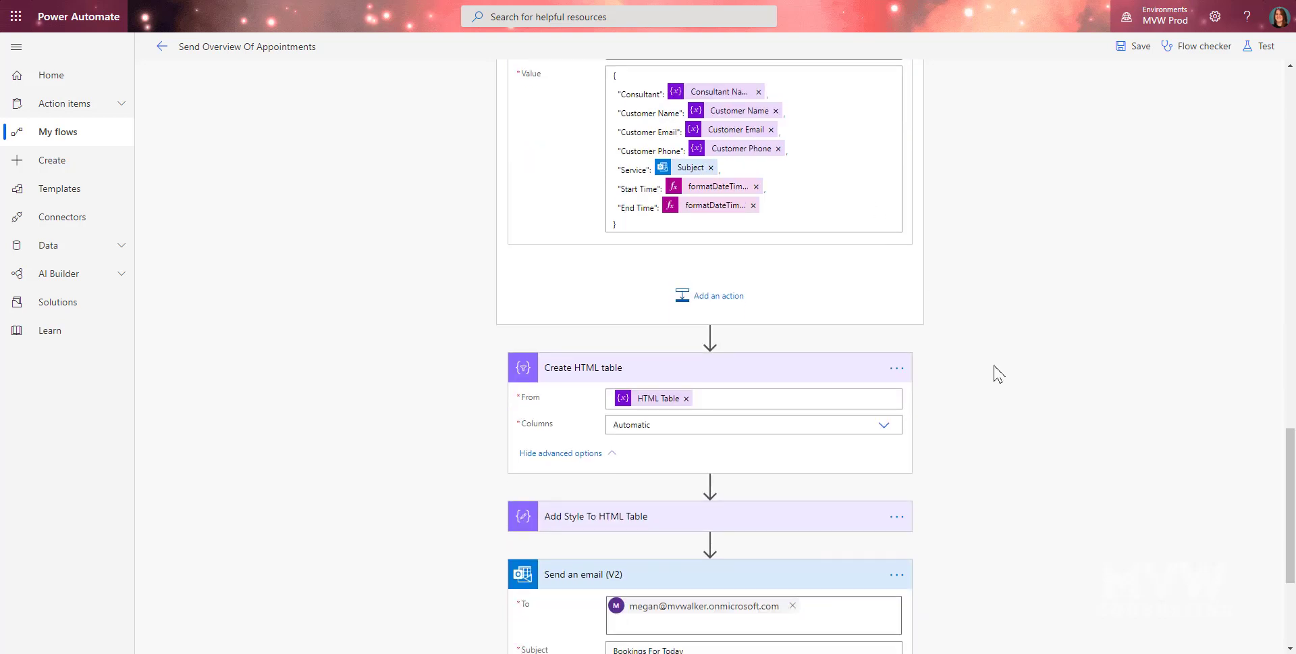
{"action": "left_click", "coordinate": [653, 297]}
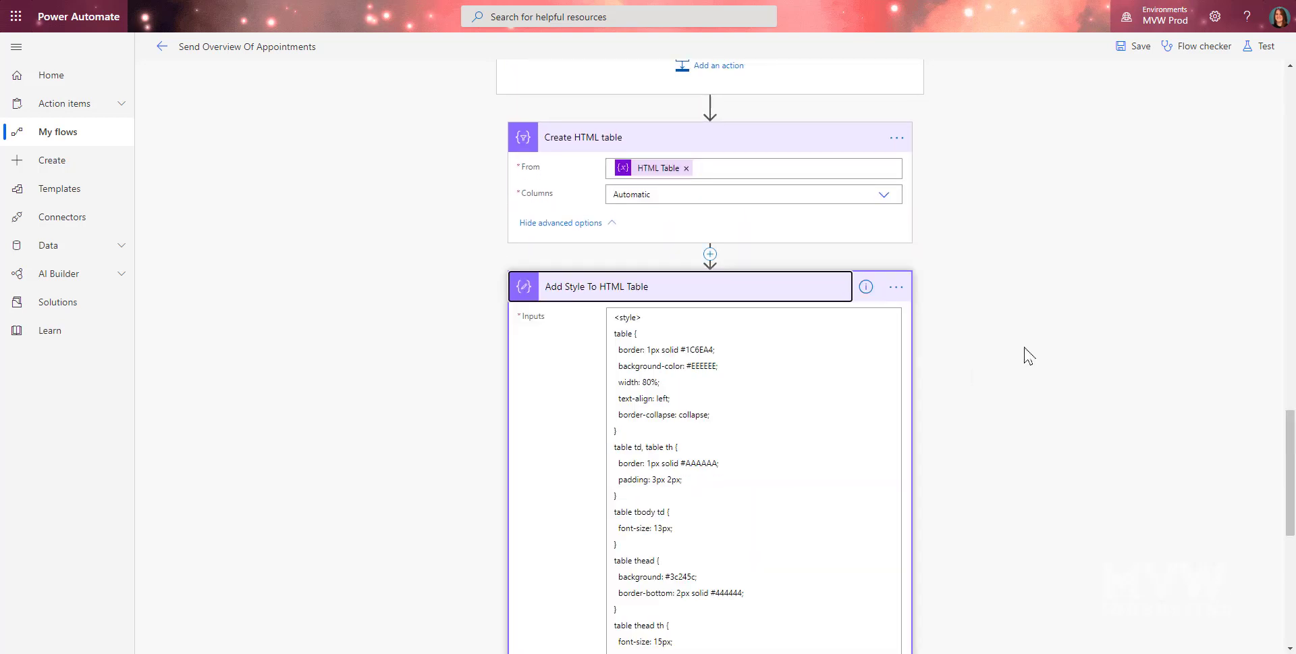
{"action": "scroll", "coordinate": [1026, 362], "scroll_direction": "down", "scroll_amount": 3}
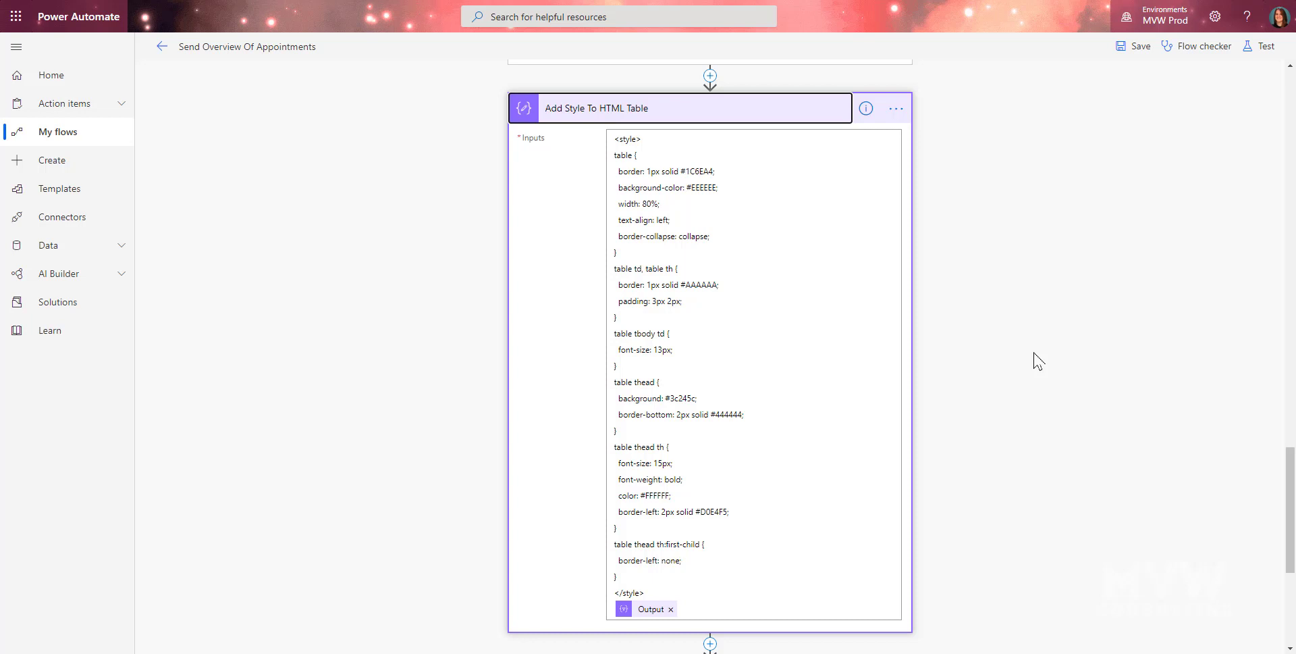
Step: Examine the Outputs value in the Send an email (V2) body, locate its source in the dynamic content, and review the preceding actions
{"action": "scroll", "coordinate": [1037, 361], "scroll_direction": "down", "scroll_amount": 5}
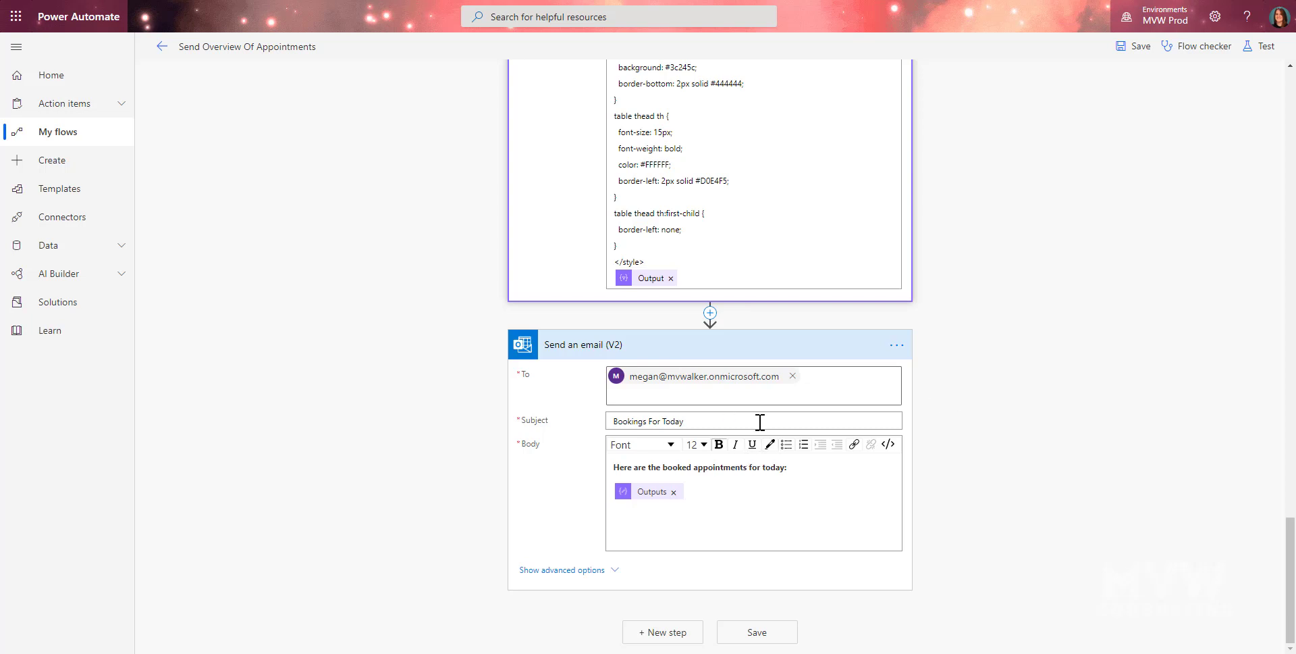
{"action": "left_click", "coordinate": [626, 496]}
{"action": "scroll", "coordinate": [1160, 486], "scroll_direction": "down", "scroll_amount": 3}
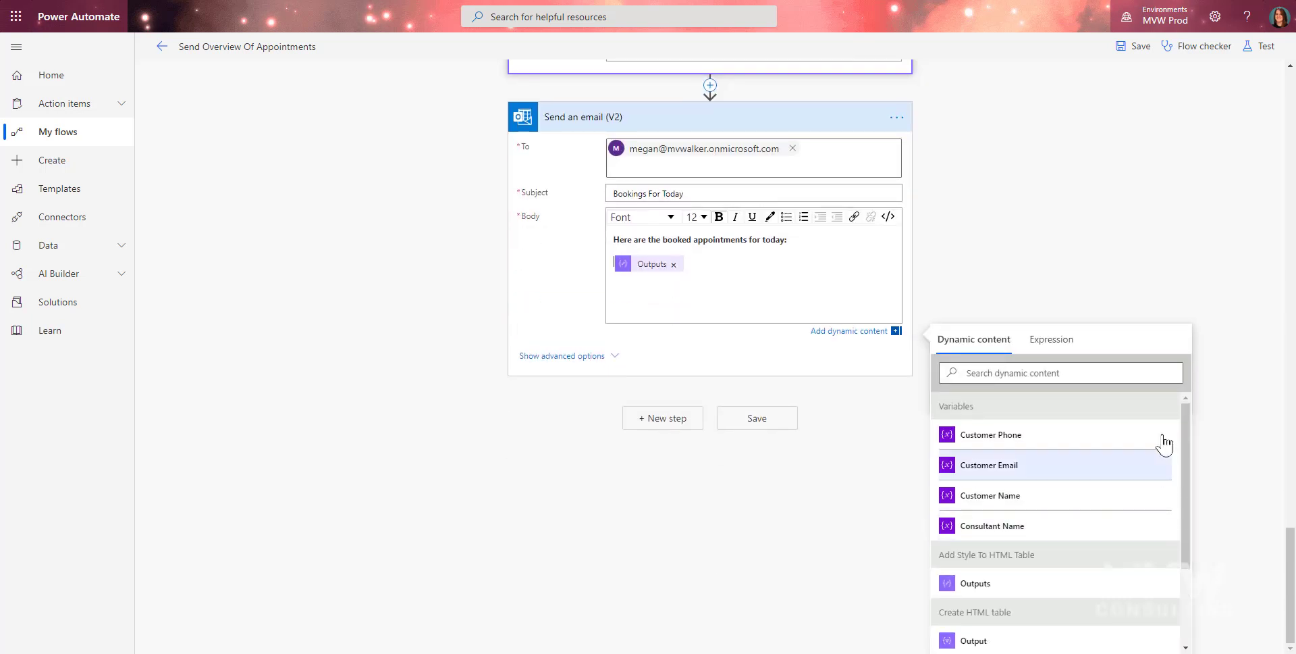
{"action": "scroll", "coordinate": [1163, 444], "scroll_direction": "down", "scroll_amount": 2}
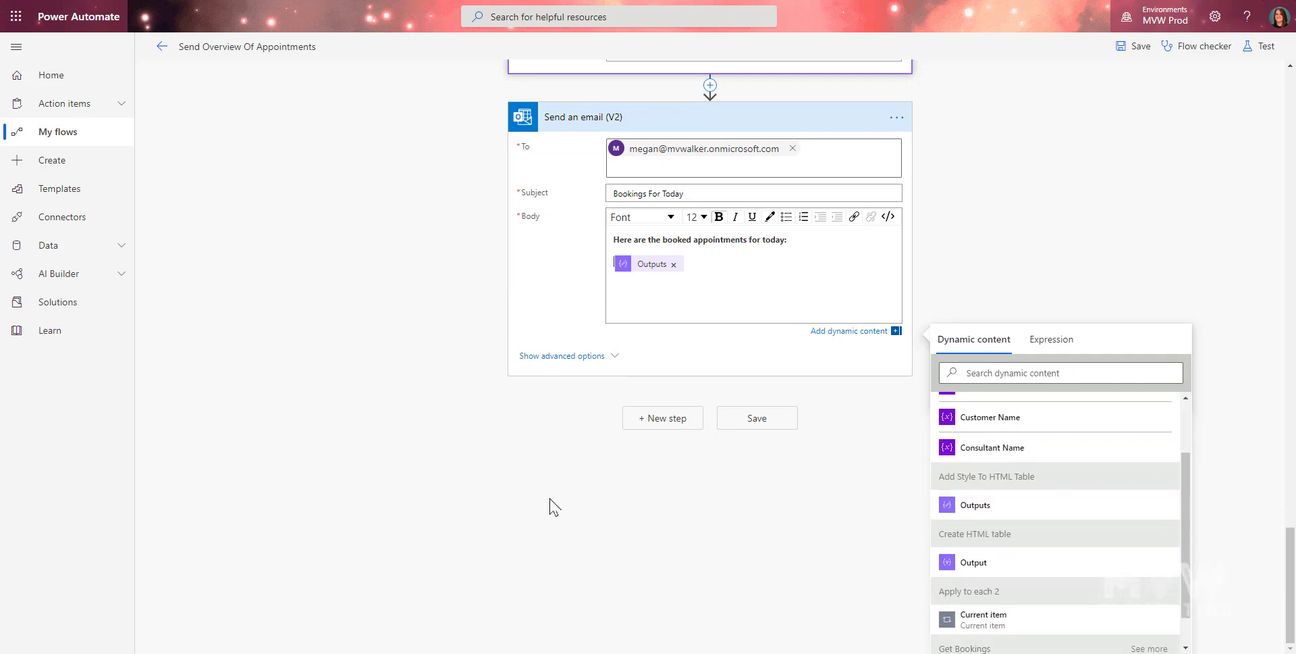
{"action": "scroll", "coordinate": [468, 226], "scroll_direction": "up", "scroll_amount": 10}
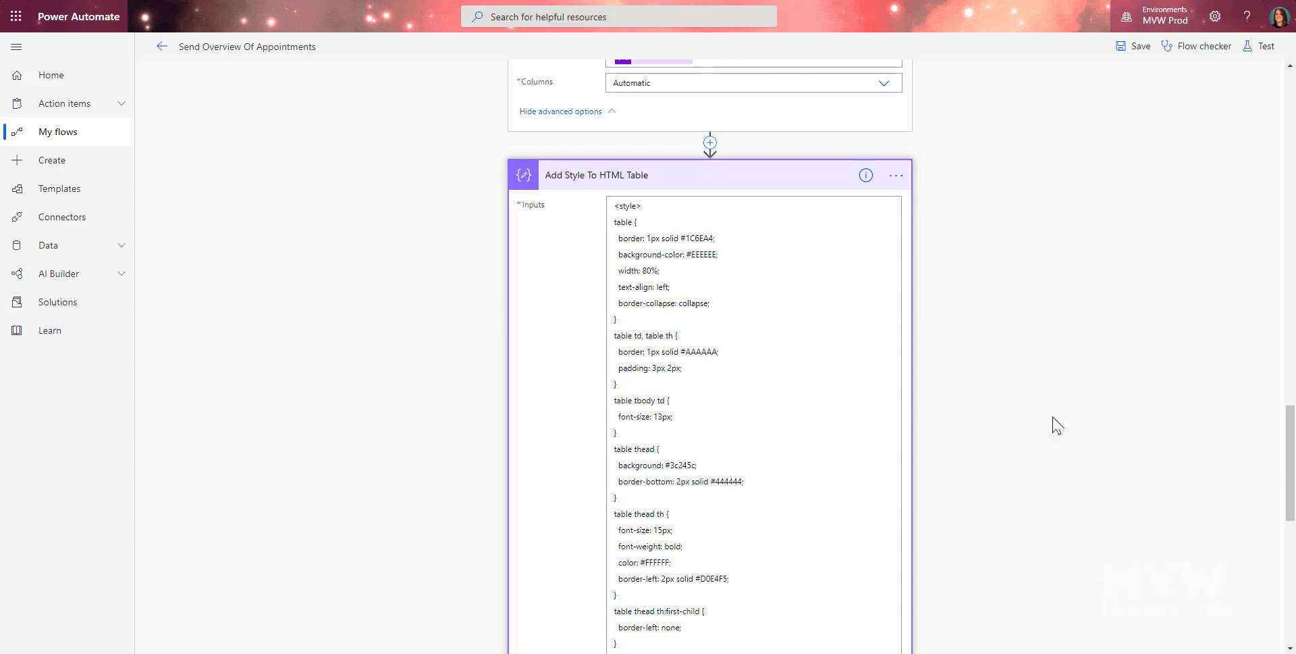
{"action": "scroll", "coordinate": [1053, 425], "scroll_direction": "up", "scroll_amount": 15}
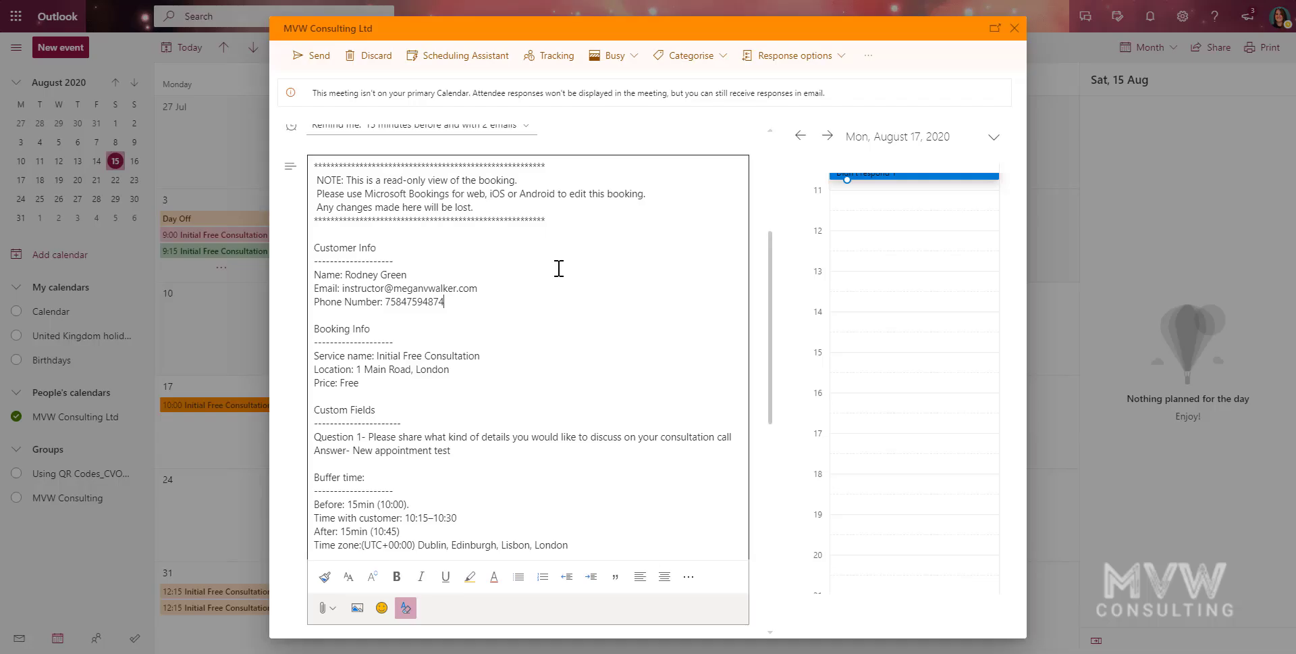
Step: In the Outlook calendar, examine the Initial Free Consultation booking's consultant category and highlight the customer's name, email and phone number lines
{"action": "scroll", "coordinate": [558, 269], "scroll_direction": "up", "scroll_amount": 3}
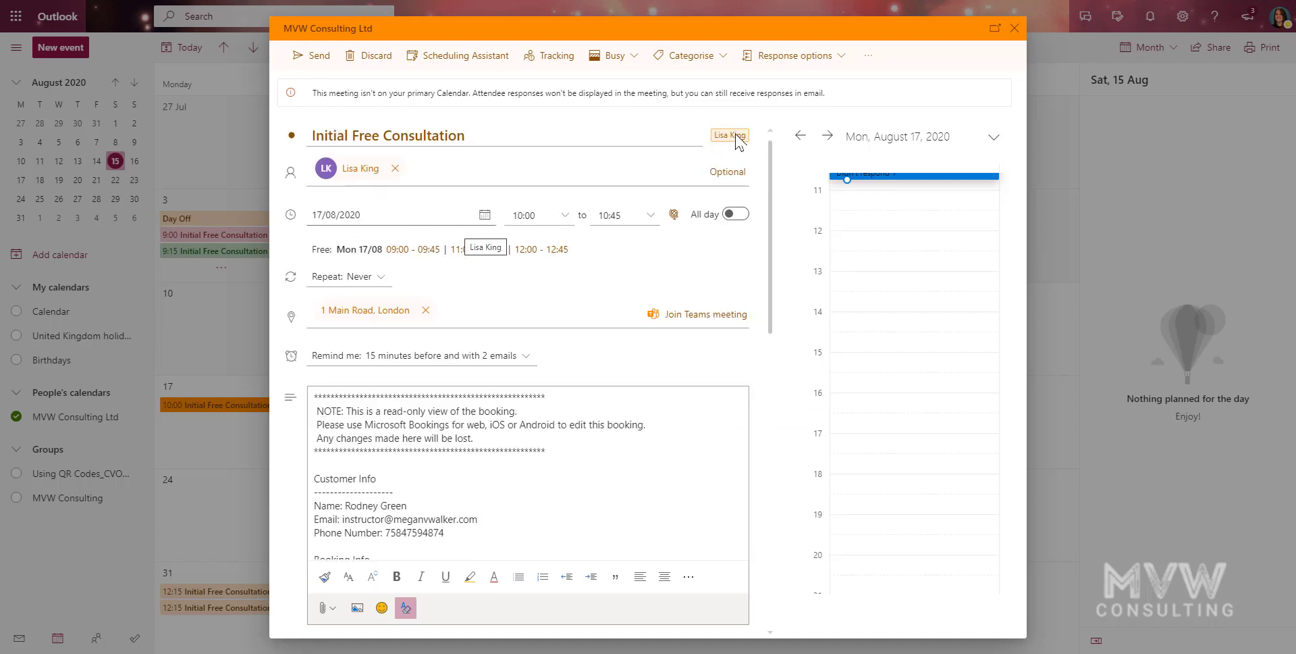
{"action": "scroll", "coordinate": [631, 428], "scroll_direction": "down", "scroll_amount": 3}
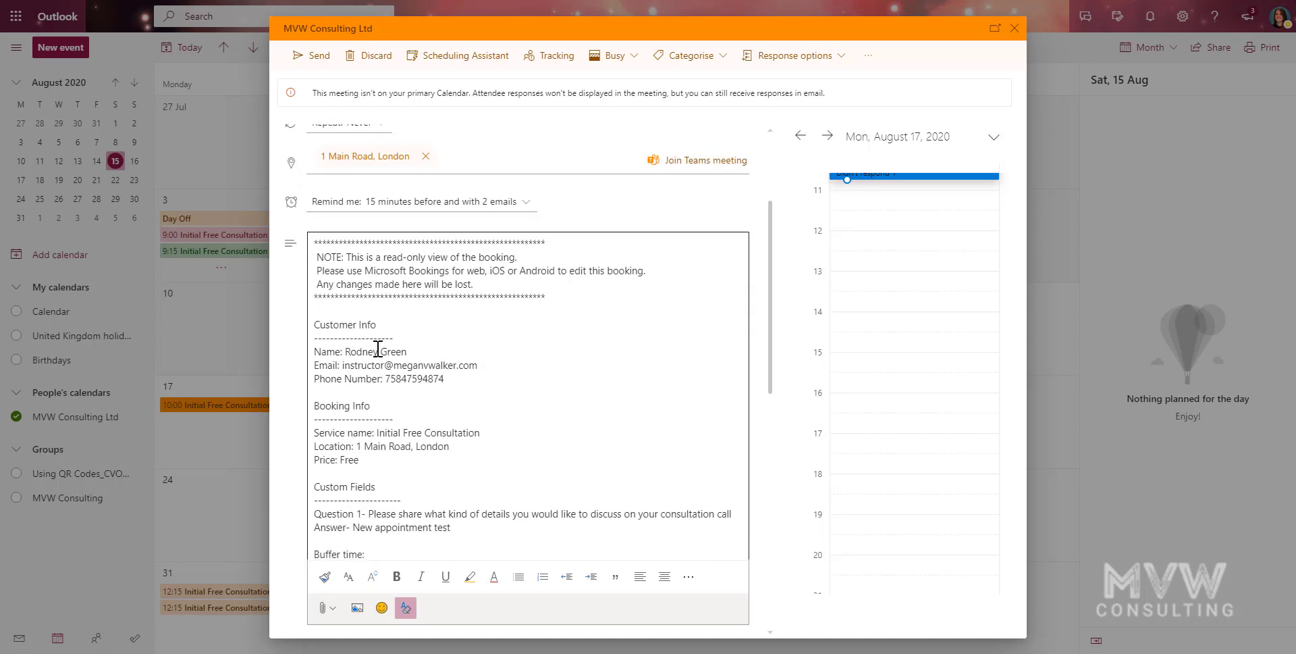
{"action": "left_click", "coordinate": [380, 352]}
{"action": "left_click_drag", "start_coordinate": [466, 380], "coordinate": [314, 351]}
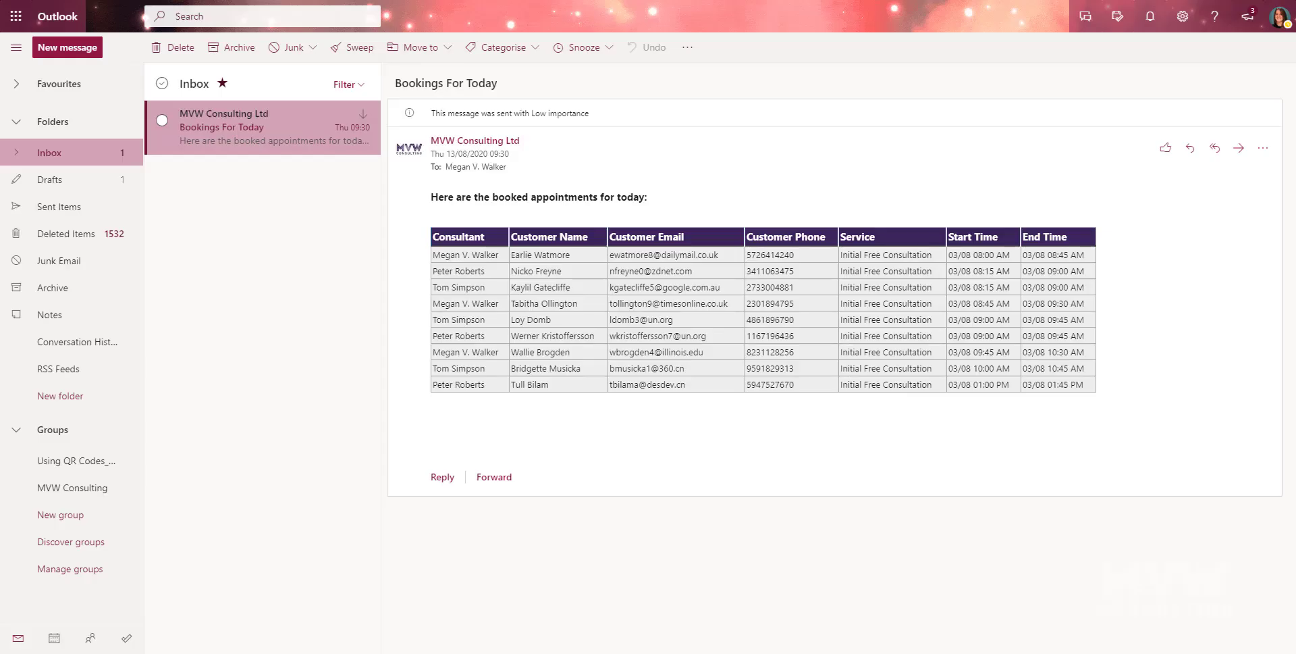
Step: Examine the styled appointments table in the received Bookings For Today email in the Outlook inbox
{"action": "left_click_drag", "start_coordinate": [1105, 268], "coordinate": [587, 194]}
{"action": "left_click", "coordinate": [804, 372]}
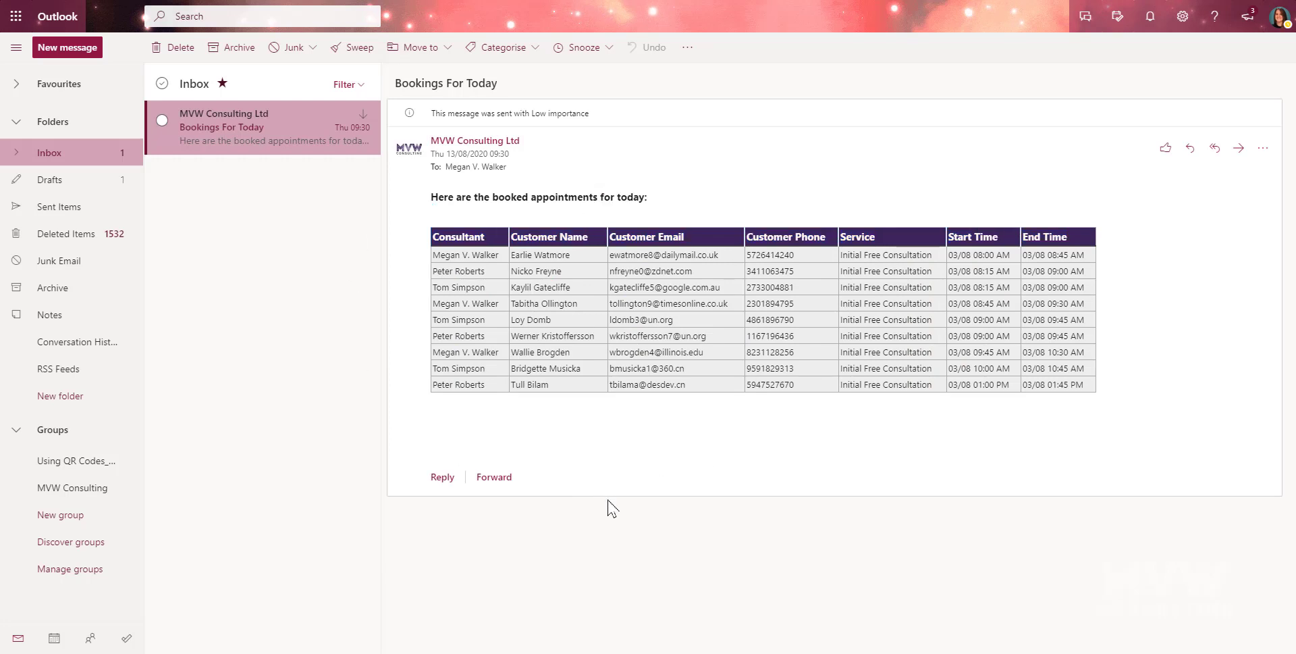